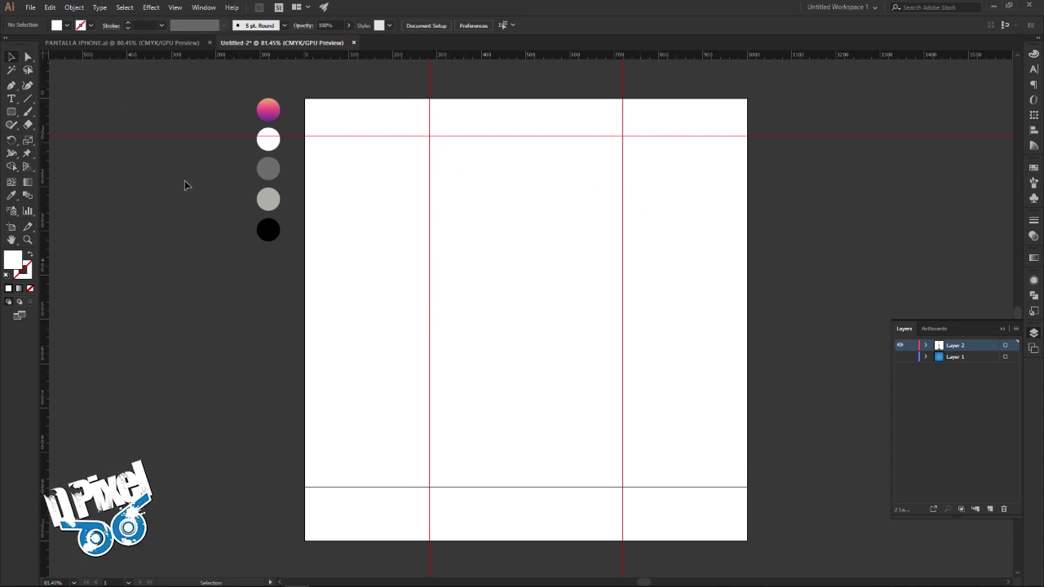
# Eyedrop the pink gradient from the top circle as the fill and add a new layer
pyautogui.click(11, 195)
pyautogui.click(267, 112)
pyautogui.click(12, 56)
pyautogui.click(988, 508)
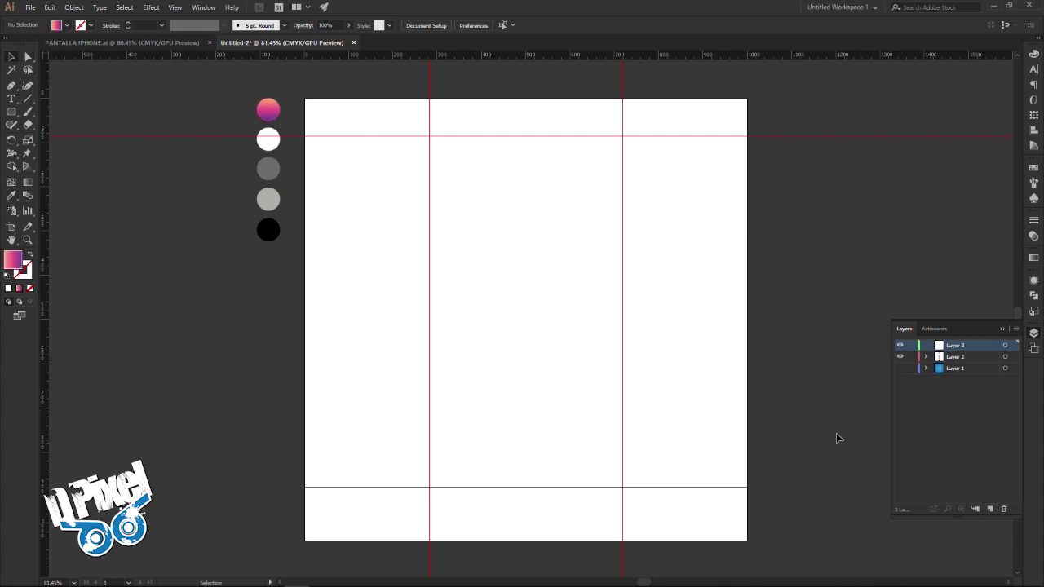
# Draw the gradient rounded-rectangle phone body between the guide intersections and start rounding its corners
pyautogui.click(11, 113)
pyautogui.moveTo(428, 134); pyautogui.dragTo(622, 486)
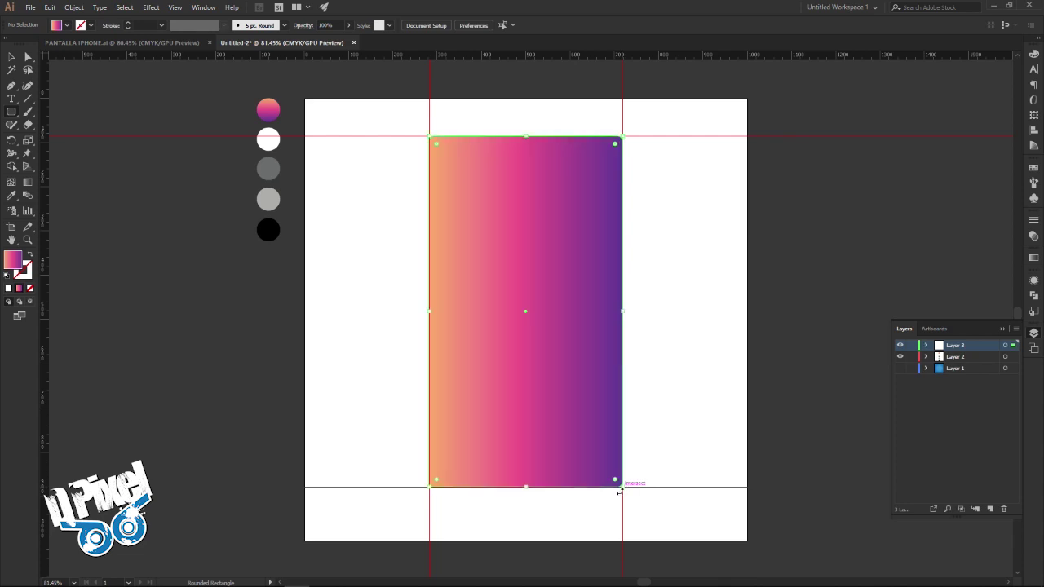
pyautogui.click(13, 58)
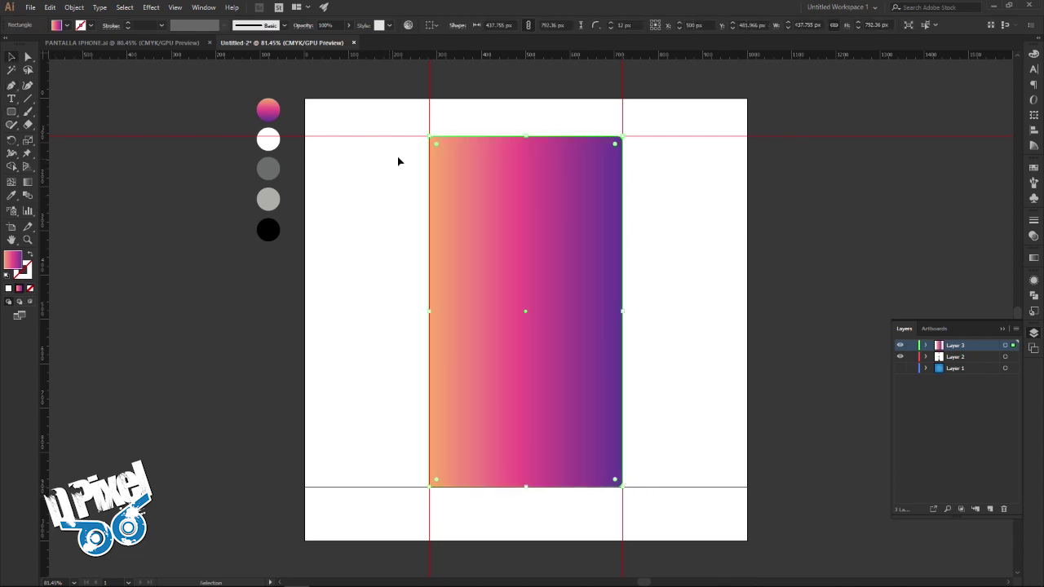
pyautogui.moveTo(436, 144); pyautogui.dragTo(441, 154)
# Adjust the phone body's corner rounding, checking it against the finished reference mockup
pyautogui.moveTo(442, 154); pyautogui.dragTo(442, 155)
pyautogui.moveTo(445, 153); pyautogui.dragTo(443, 152)
pyautogui.click(711, 201)
pyautogui.click(190, 43)
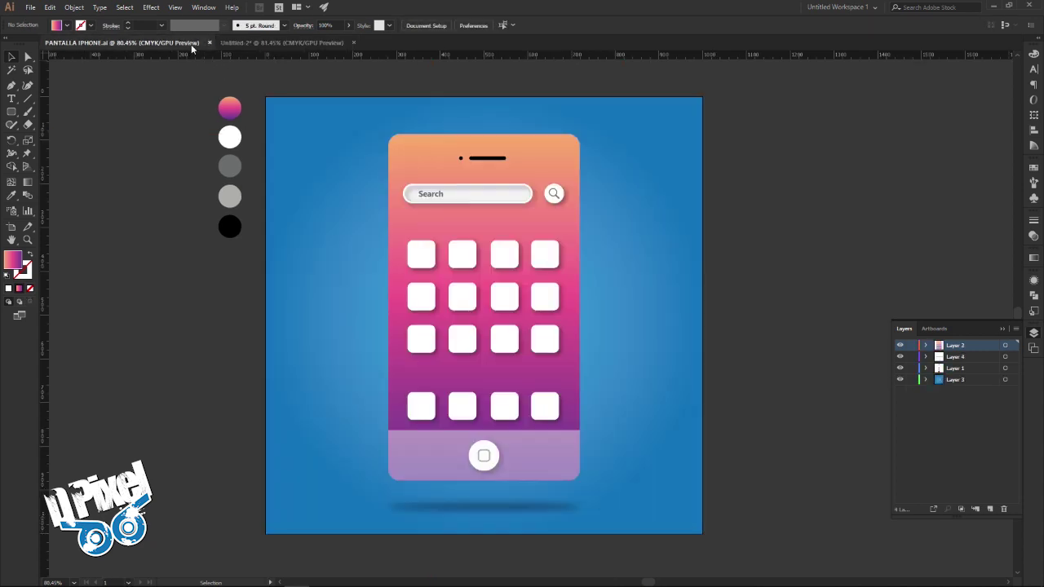
pyautogui.click(277, 44)
pyautogui.click(520, 231)
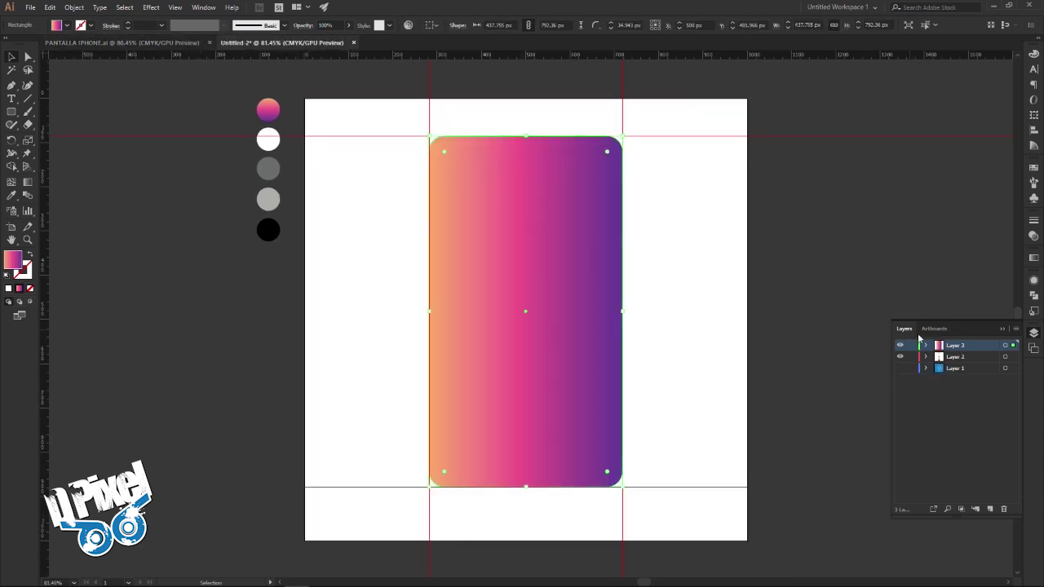
# Set the gradient angle to -90° so orange runs down to purple, then compare with the reference
pyautogui.click(1034, 259)
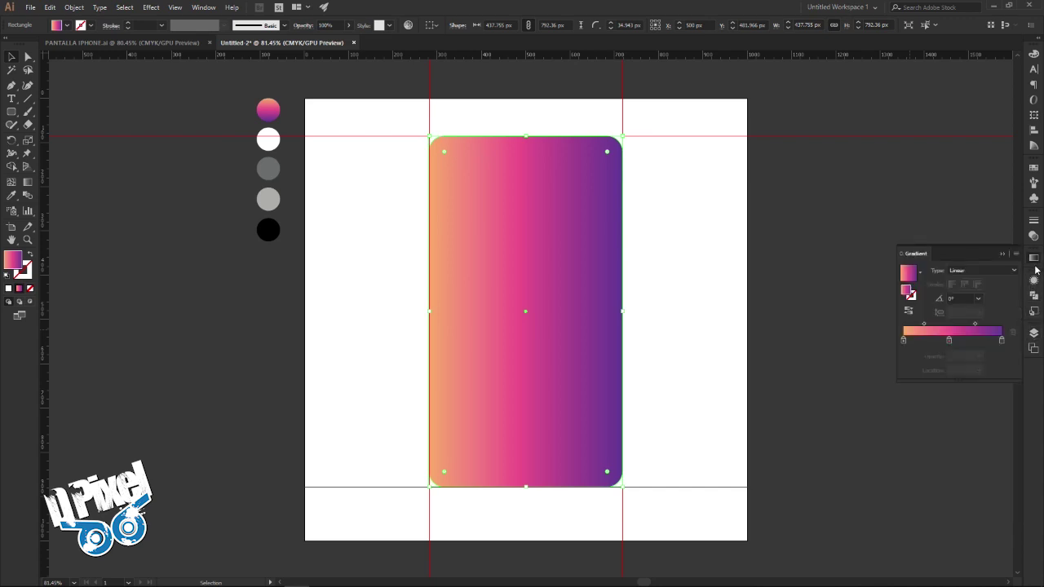
pyautogui.click(959, 298)
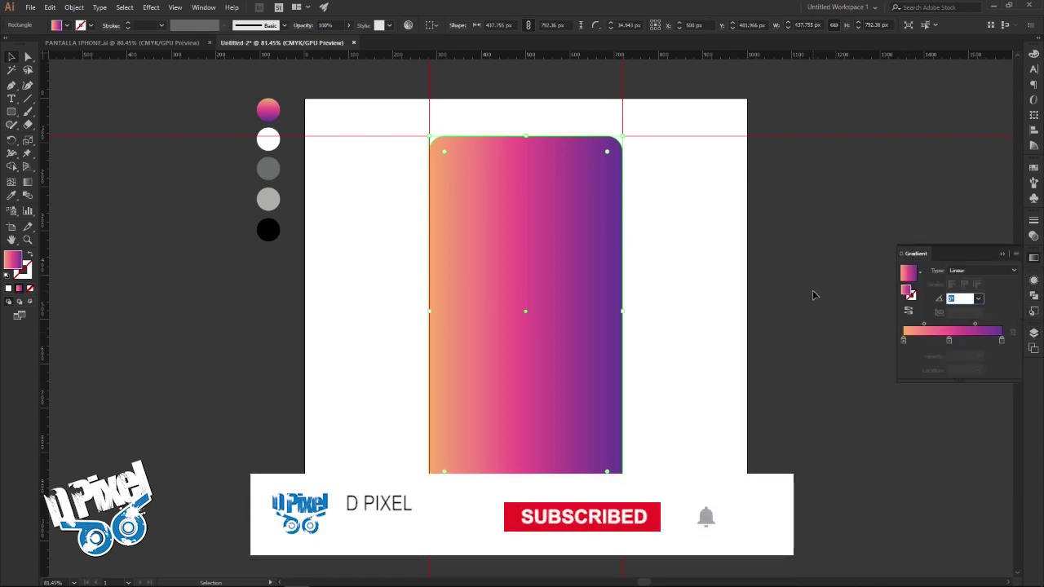
pyautogui.write('45')
pyautogui.press('Return')
pyautogui.hotkey('shift', 'Down')
pyautogui.hotkey('shift', 'Down')
pyautogui.hotkey('shift', 'Down')
pyautogui.hotkey('shift', 'Down')
pyautogui.hotkey('shift', 'Down')
pyautogui.hotkey('shift', 'Down')
pyautogui.hotkey('shift', 'Down')
pyautogui.hotkey('shift', 'Down')
pyautogui.hotkey('shift', 'Down')
pyautogui.hotkey('shift', 'Down')
pyautogui.hotkey('shift', 'Down')
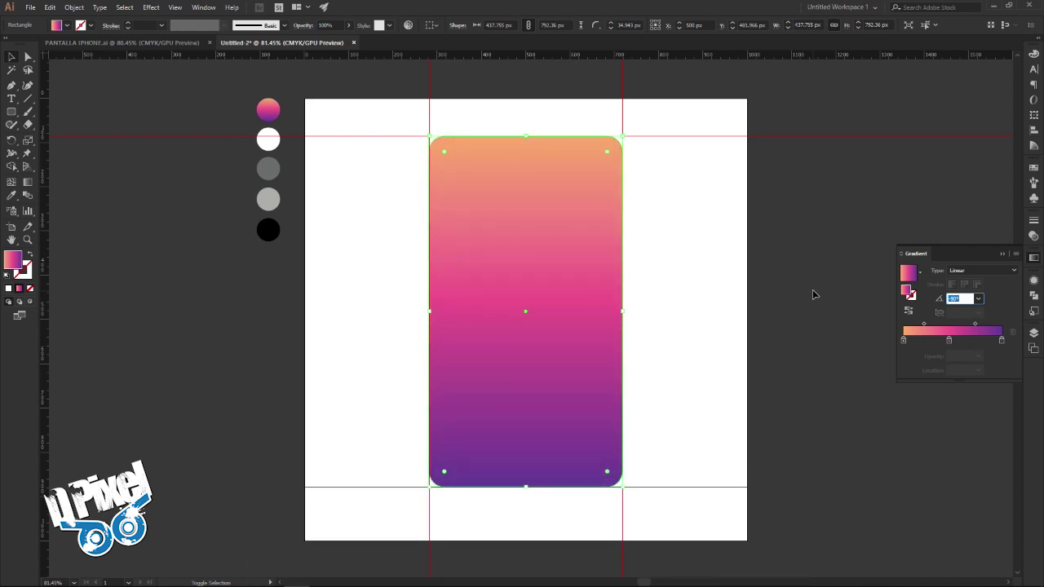
pyautogui.click(774, 288)
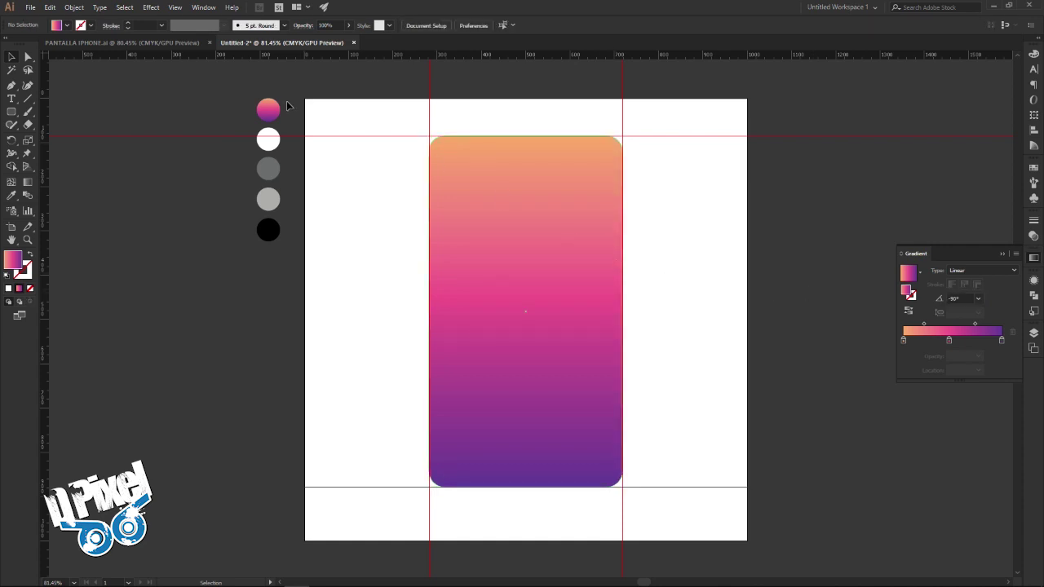
pyautogui.click(182, 46)
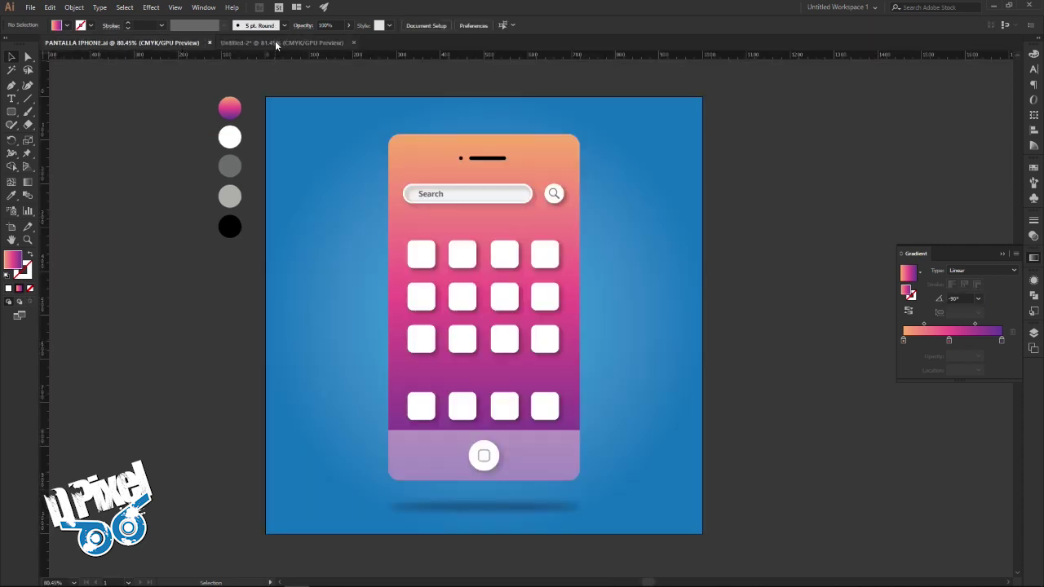
pyautogui.click(275, 41)
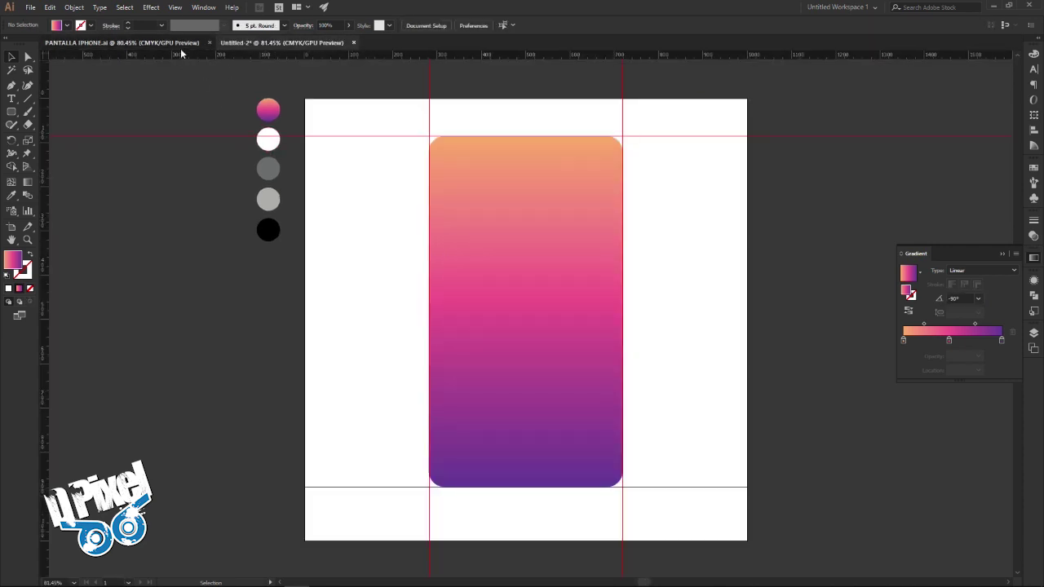
pyautogui.click(180, 47)
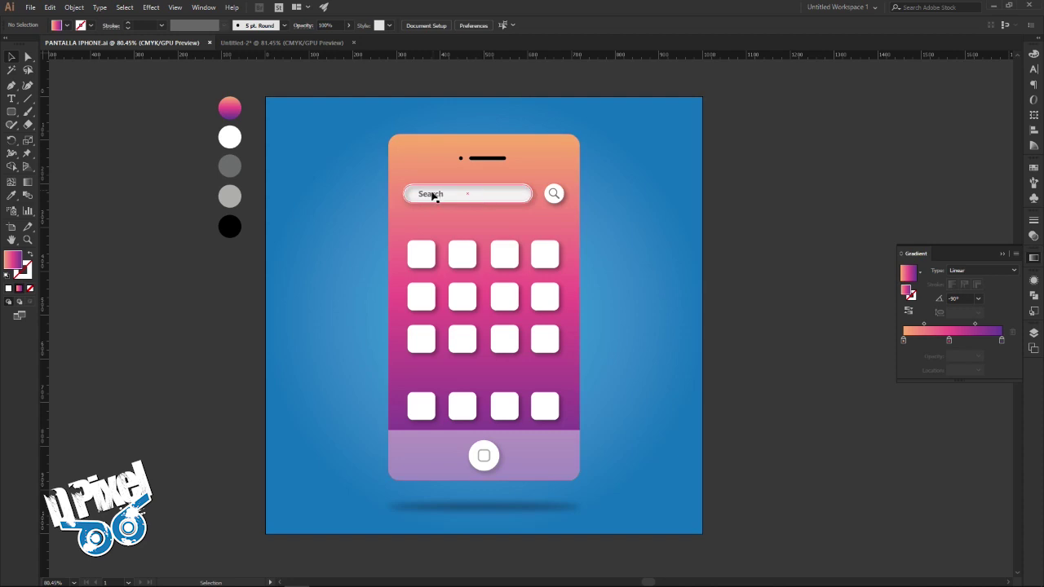
# Add a fourth layer for the search bar and eyedrop white from the white circle as fill
pyautogui.click(294, 43)
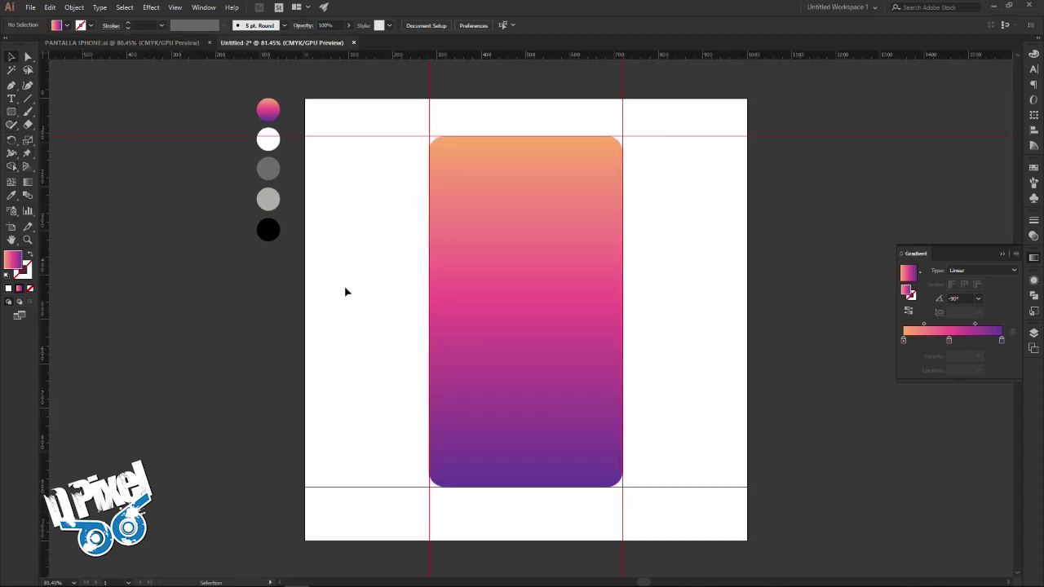
pyautogui.click(1029, 334)
pyautogui.click(990, 508)
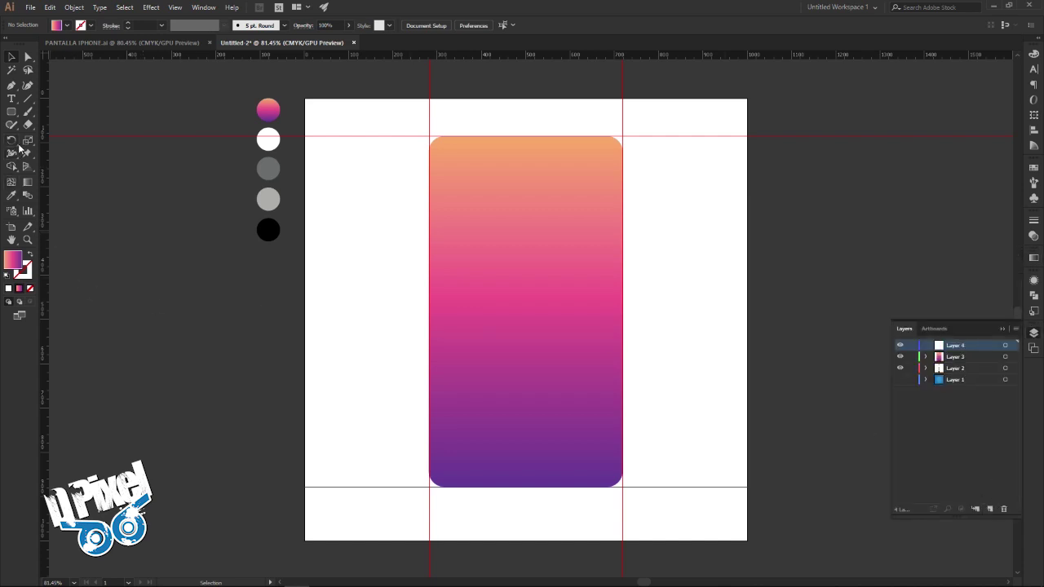
pyautogui.click(12, 196)
pyautogui.click(268, 139)
pyautogui.click(11, 111)
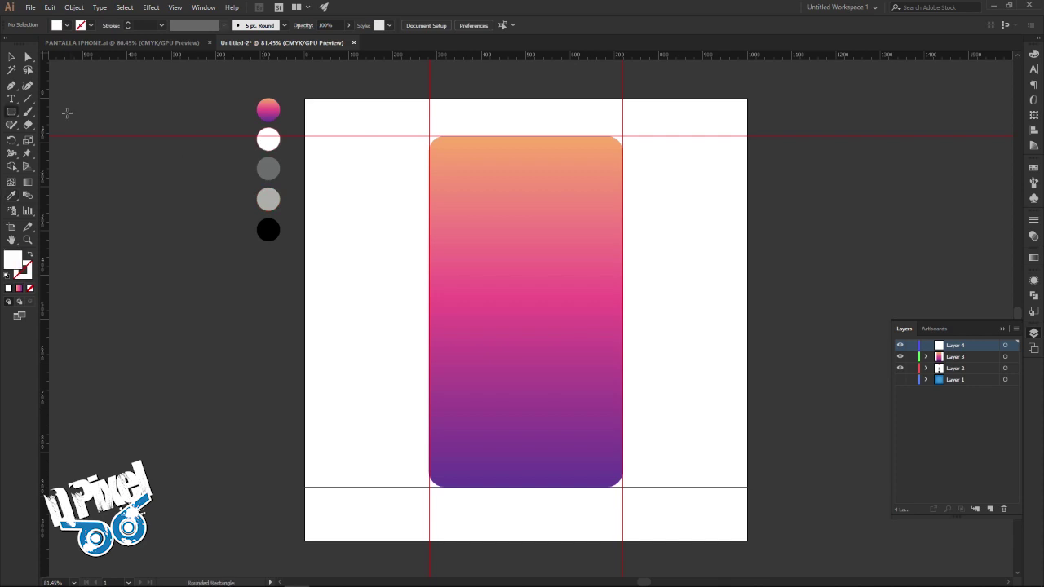
# Draw a white rounded bar near the top of the phone body and round its ends
pyautogui.moveTo(457, 177); pyautogui.dragTo(581, 195)
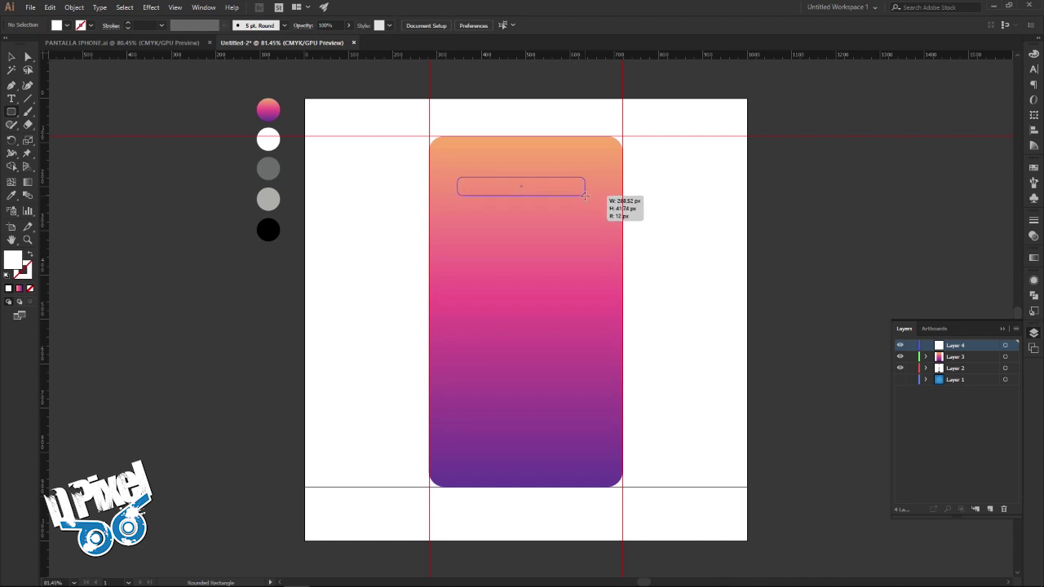
pyautogui.moveTo(581, 195); pyautogui.dragTo(585, 198)
pyautogui.click(10, 62)
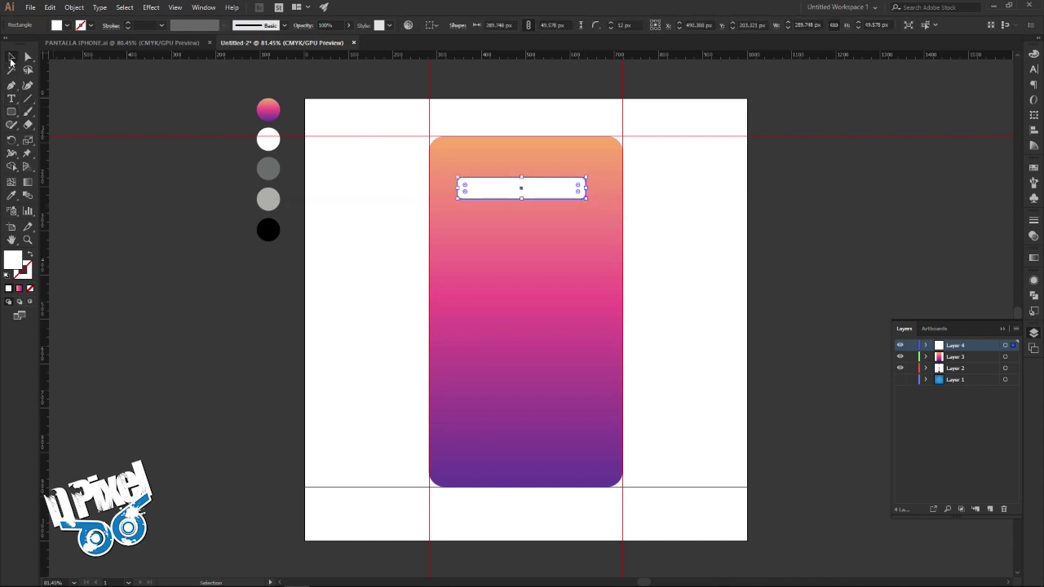
pyautogui.moveTo(464, 187); pyautogui.dragTo(468, 190)
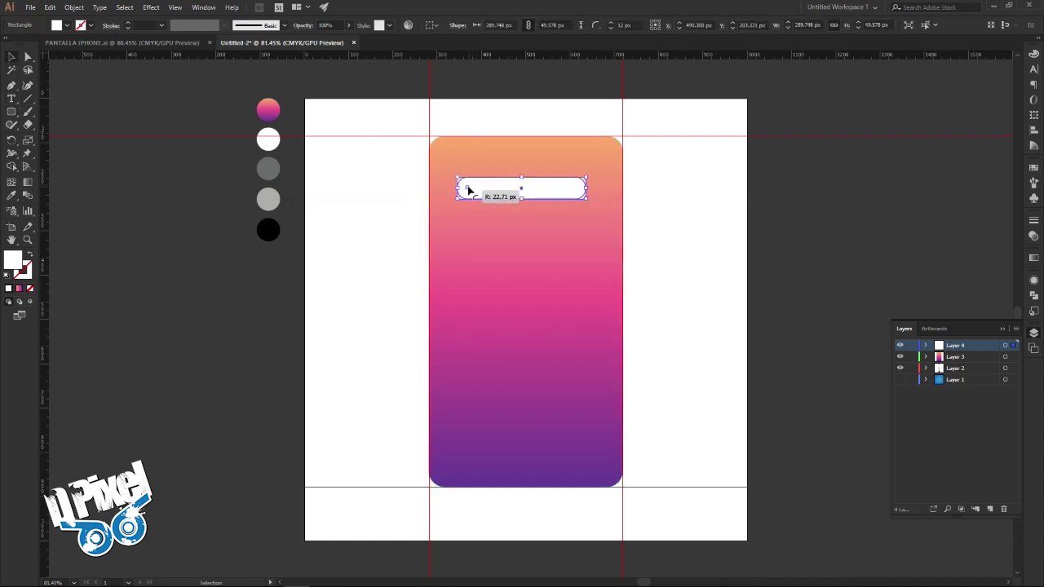
# Adjust the bar's width and round its ends fully, comparing with the reference mockup
pyautogui.moveTo(457, 188)
pyautogui.mouseDown()
pyautogui.moveTo(447, 188)
pyautogui.moveTo(489, 195)
pyautogui.mouseUp()
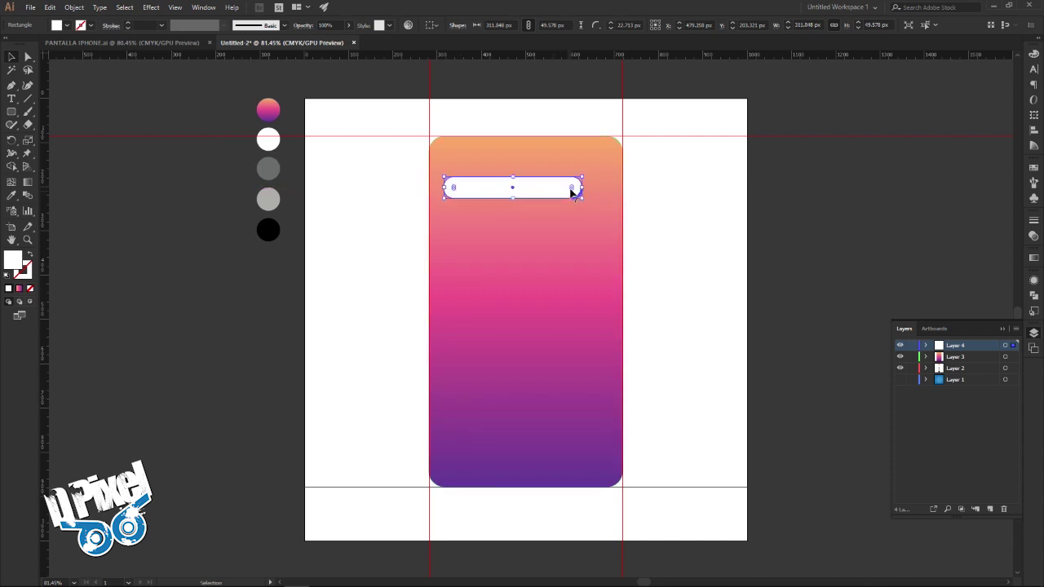
pyautogui.moveTo(581, 188); pyautogui.dragTo(576, 188)
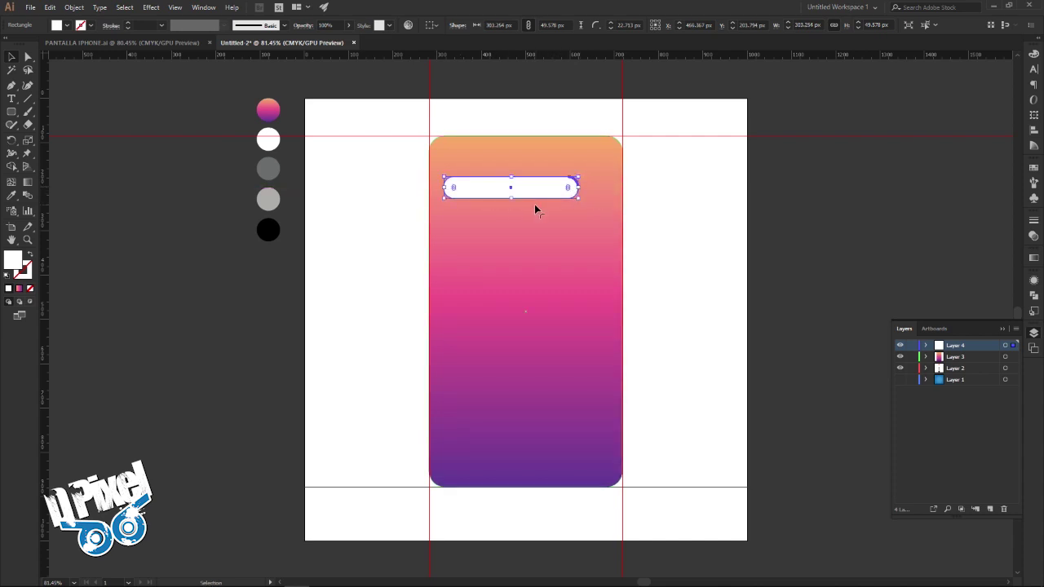
pyautogui.click(169, 42)
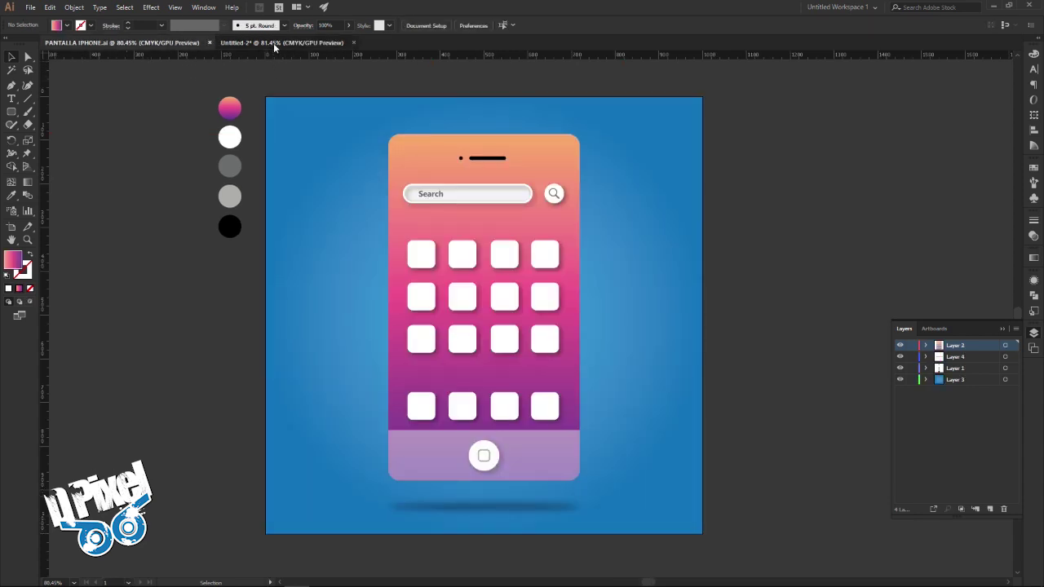
pyautogui.click(277, 43)
pyautogui.moveTo(454, 188); pyautogui.dragTo(478, 191)
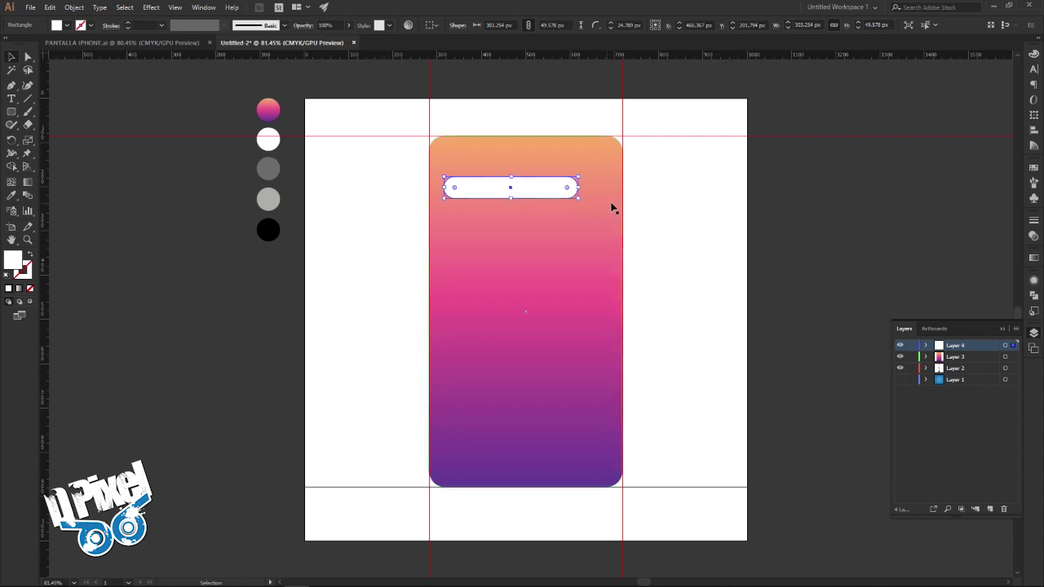
pyautogui.click(658, 212)
pyautogui.click(562, 194)
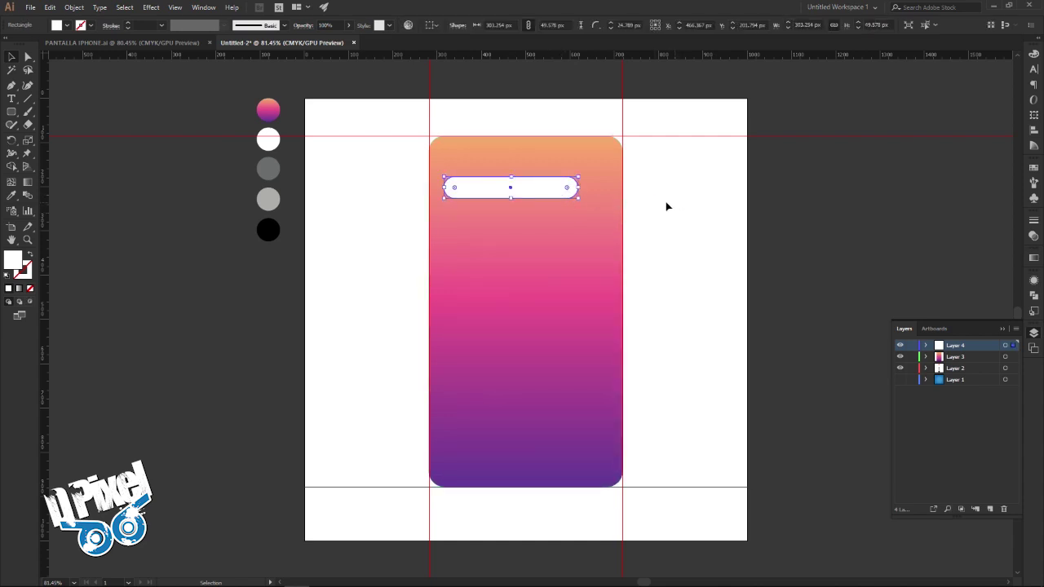
# Copy the search bar and Paste in Front to duplicate it
pyautogui.click(48, 7)
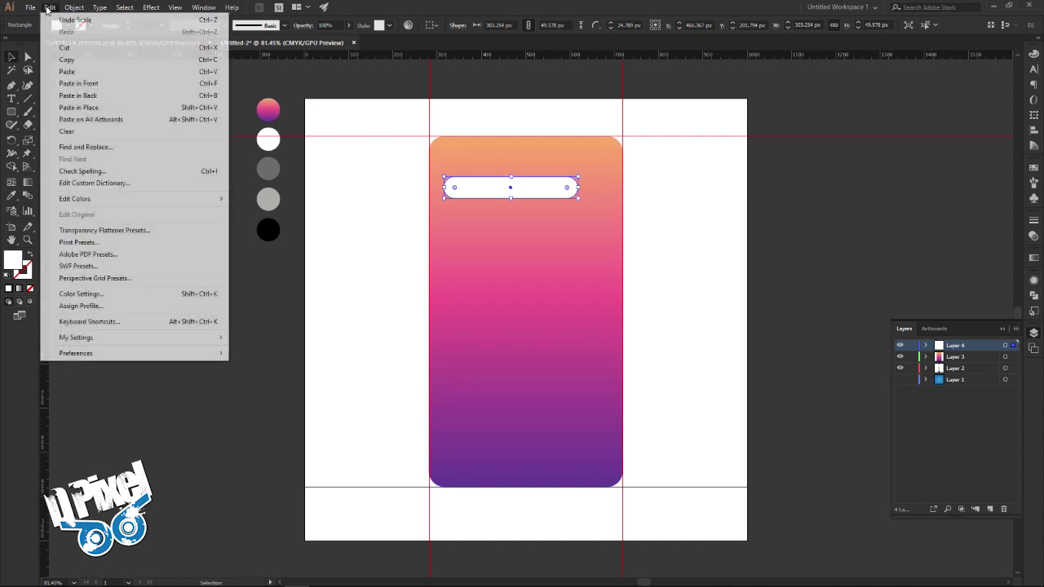
pyautogui.click(73, 60)
pyautogui.click(50, 7)
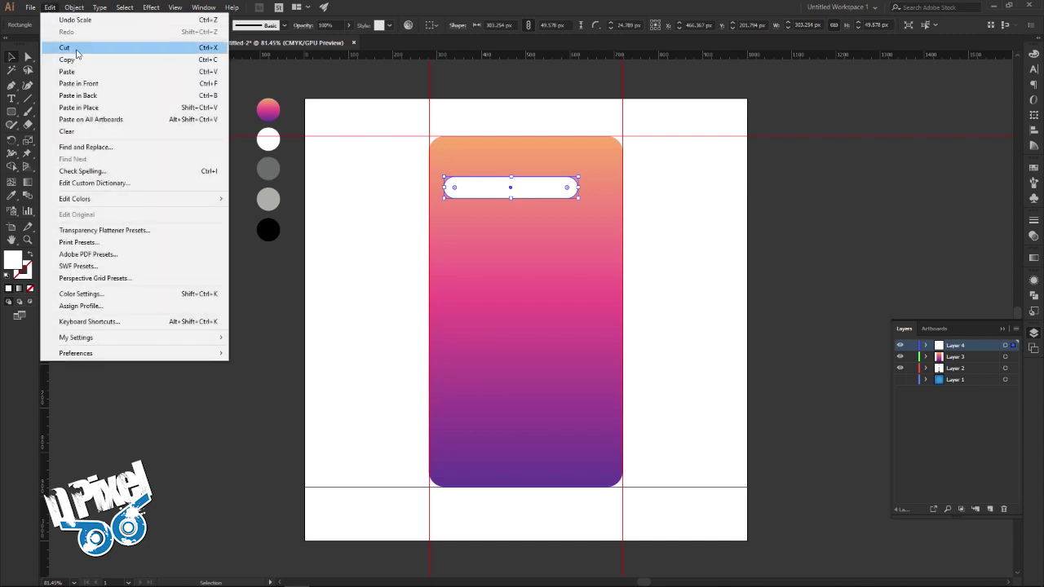
pyautogui.click(91, 87)
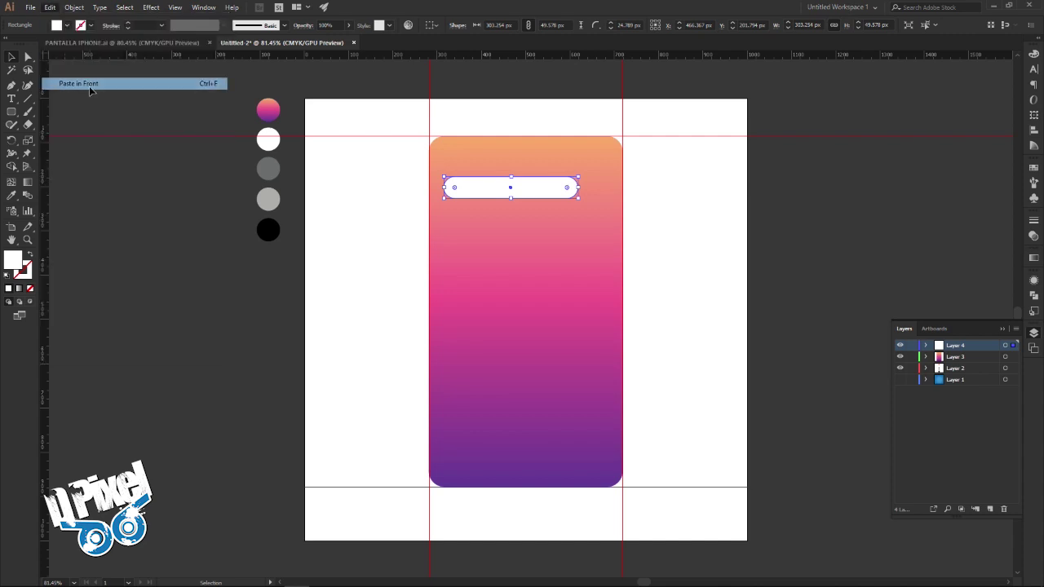
# Give the duplicate no fill and a 5 pt white stroke
pyautogui.click(31, 291)
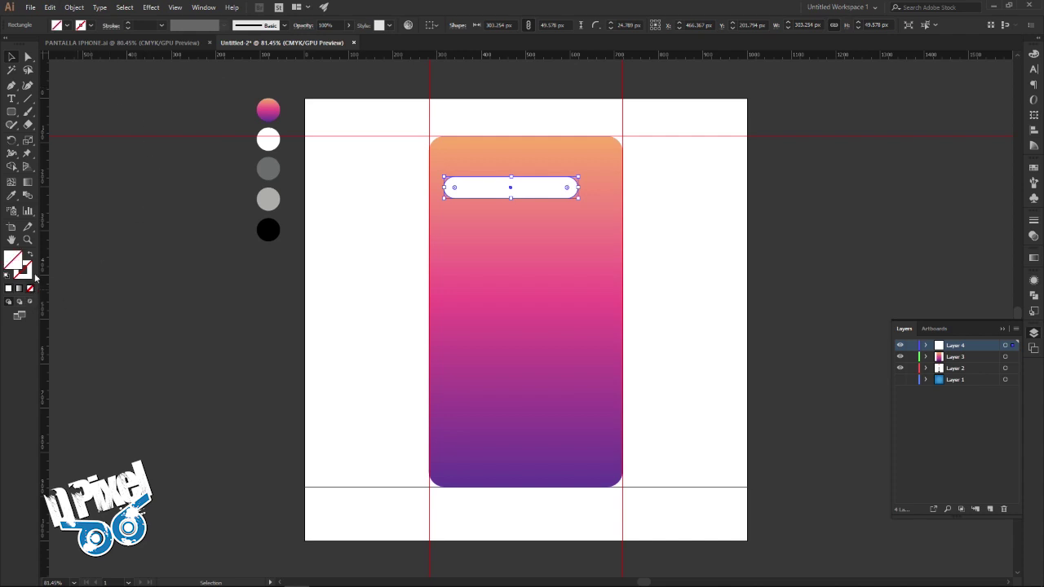
pyautogui.click(127, 23)
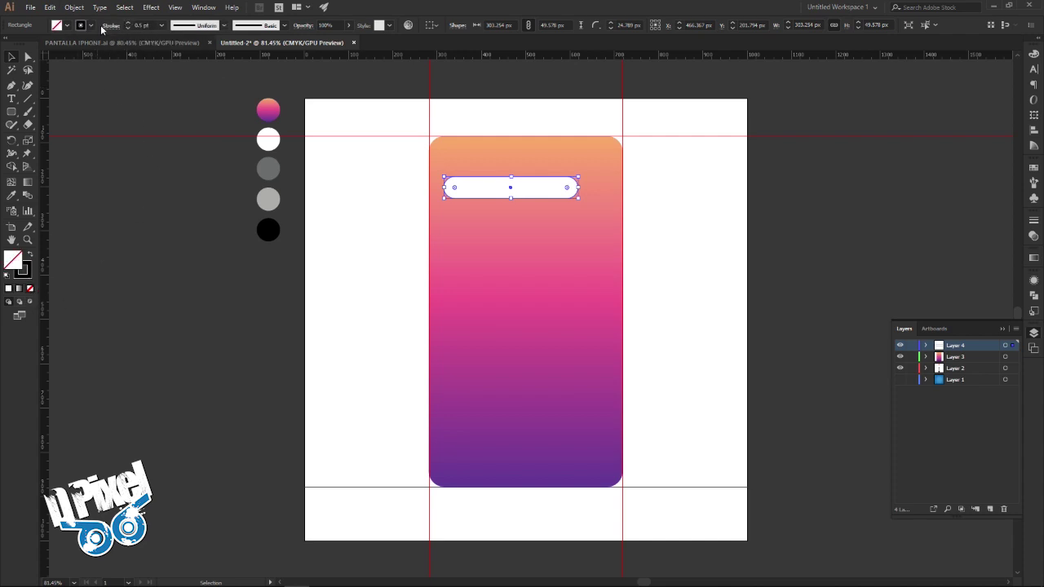
pyautogui.click(127, 23)
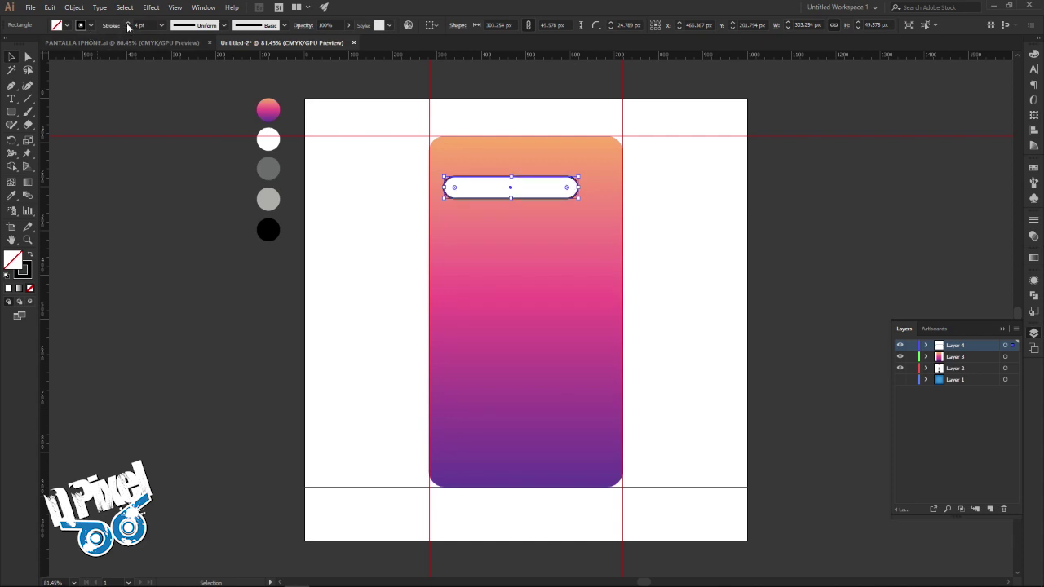
pyautogui.click(127, 22)
pyautogui.click(85, 25)
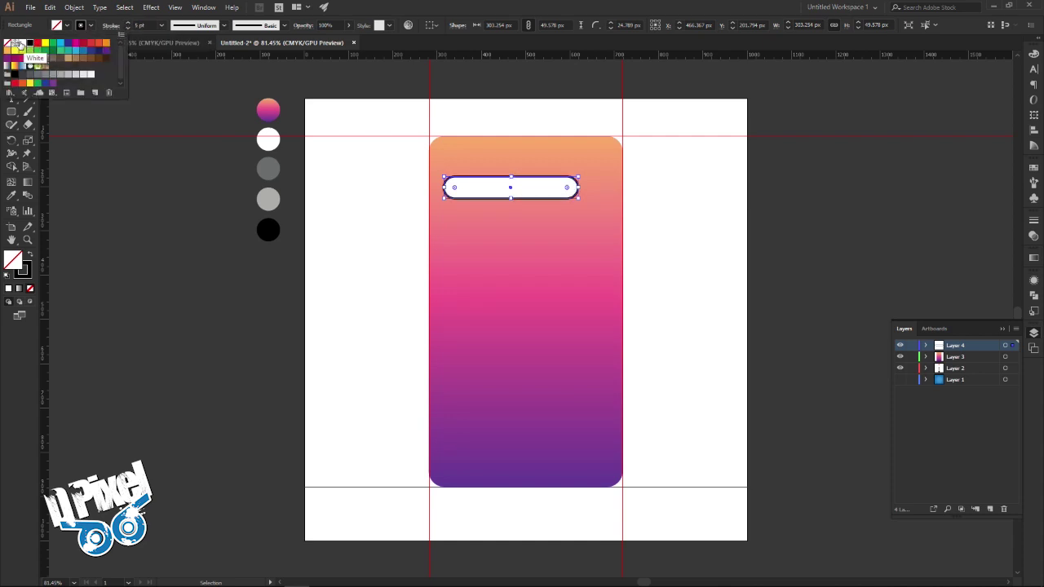
pyautogui.click(27, 44)
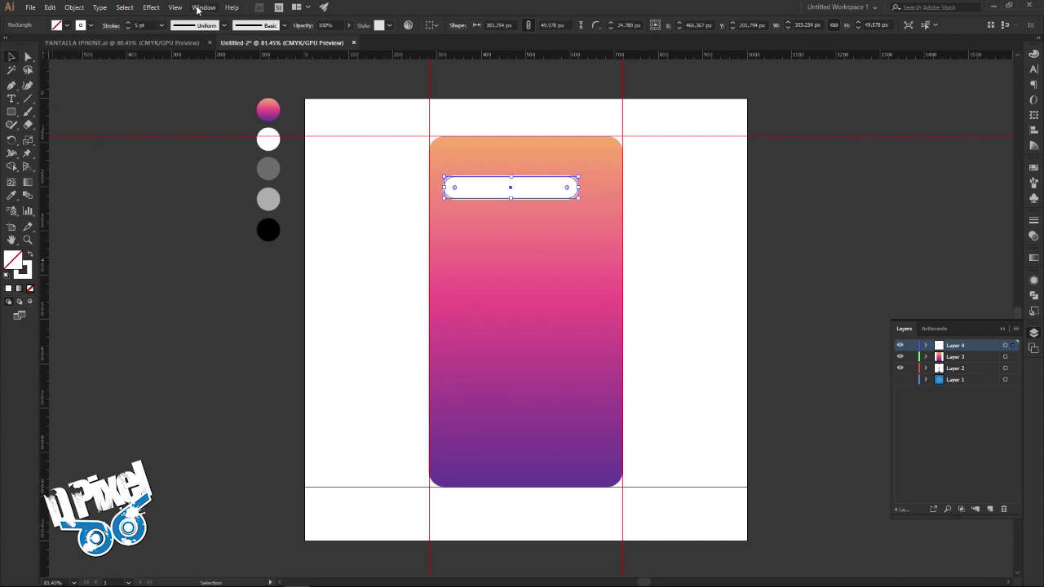
pyautogui.click(152, 7)
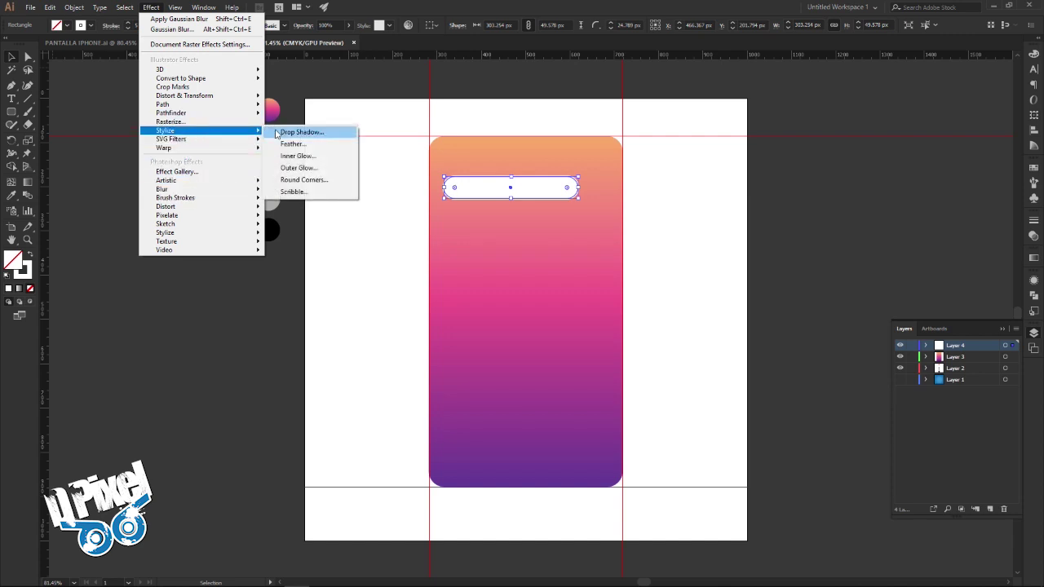
# Apply Effect > Stylize > Drop Shadow to the outlined search-bar copy and deselect it
pyautogui.moveTo(166, 130)
pyautogui.click(277, 132)
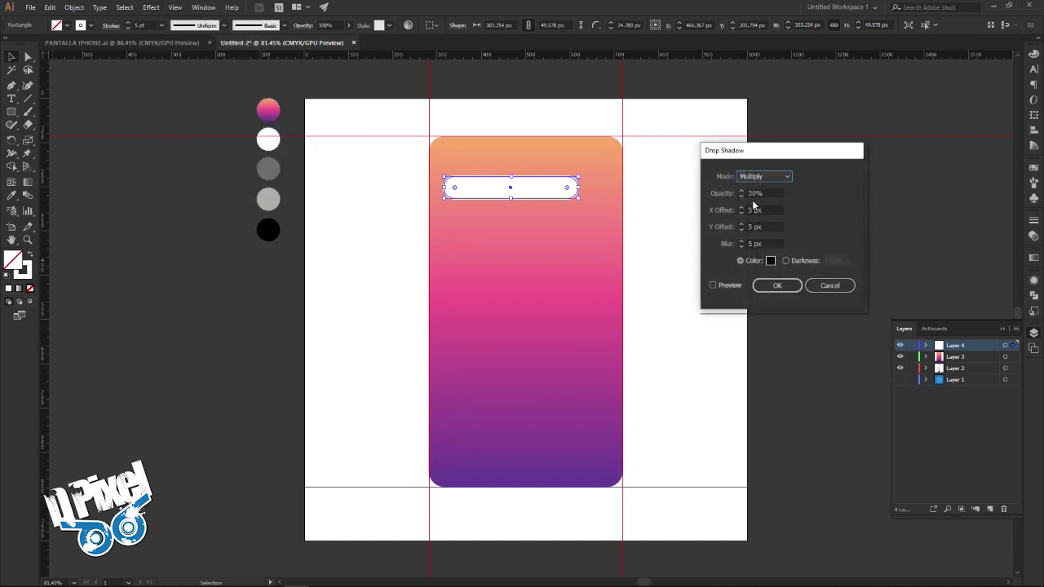
pyautogui.click(714, 284)
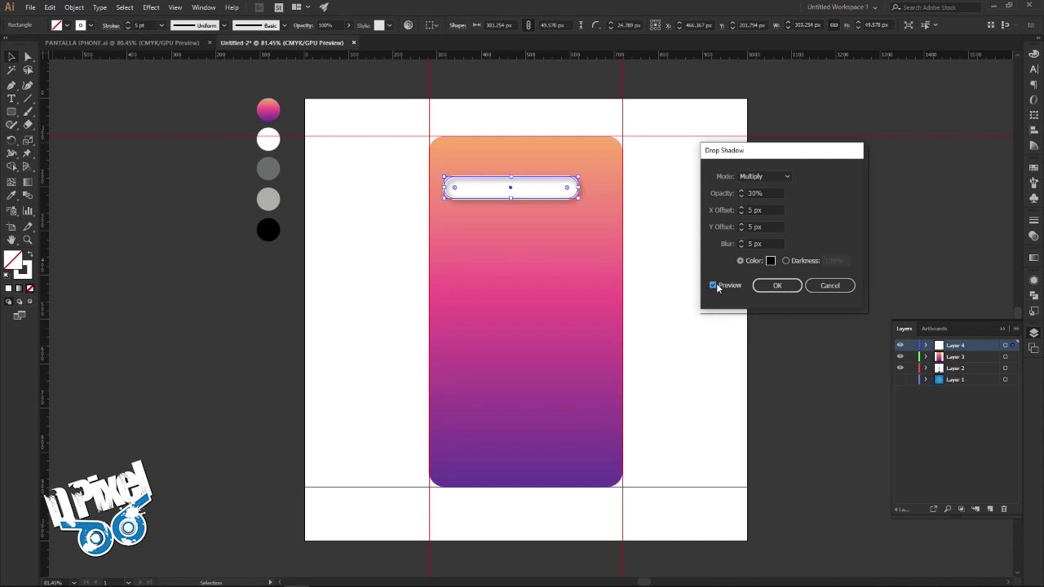
pyautogui.click(775, 286)
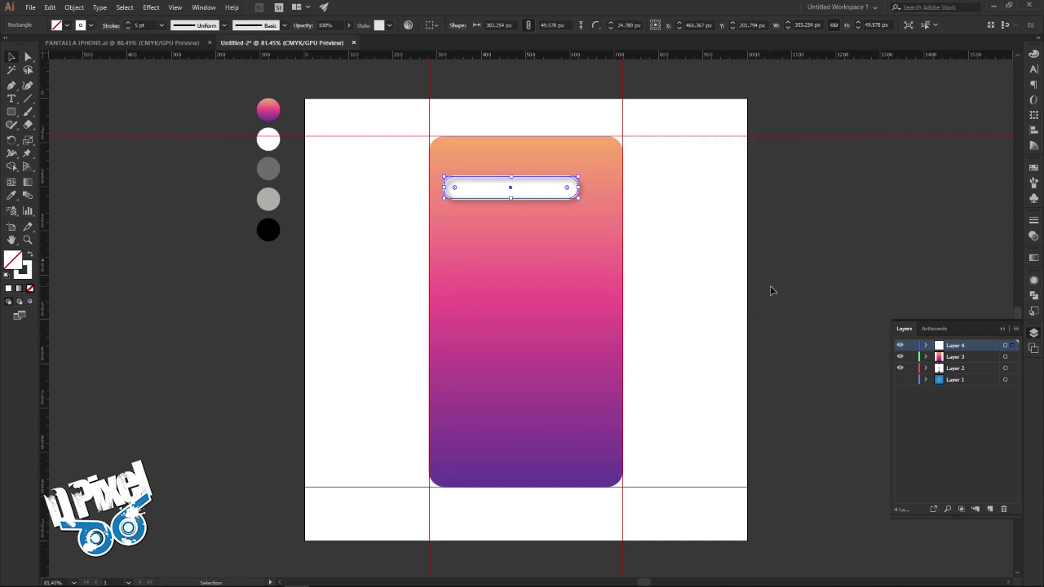
pyautogui.click(806, 262)
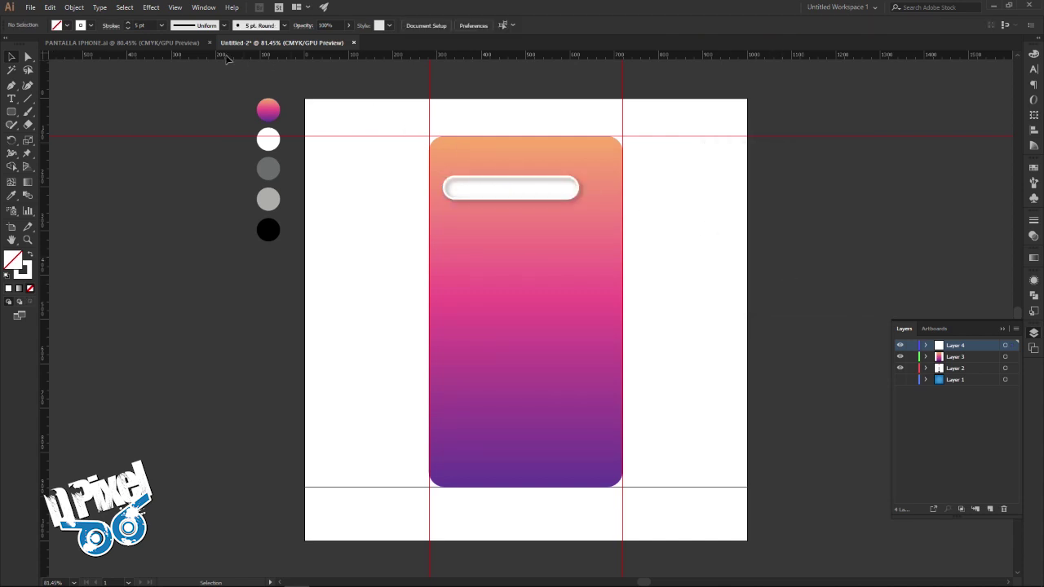
pyautogui.click(182, 42)
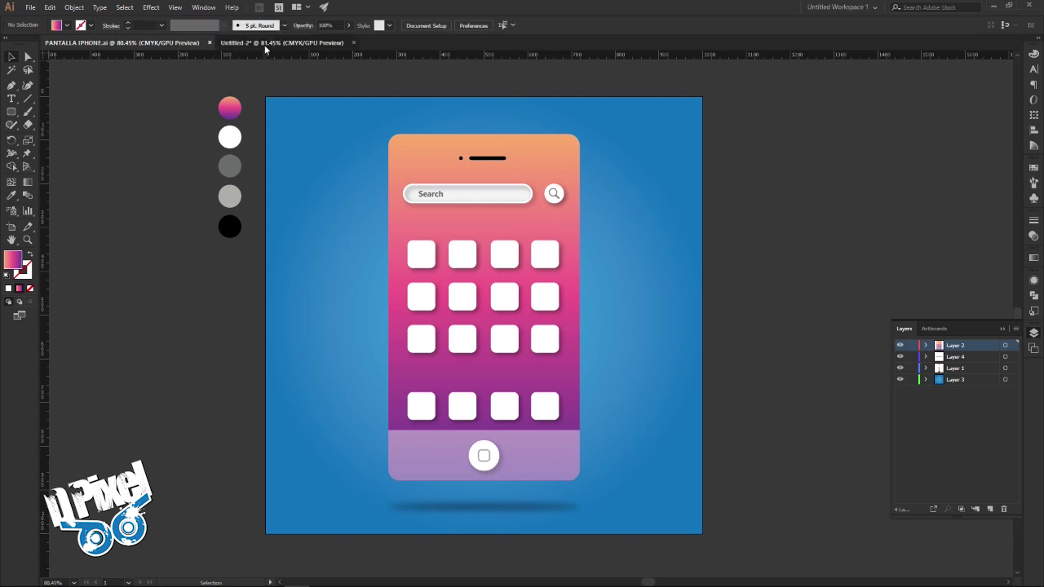
# Make the search bar shorter and shift it slightly, then recheck the reference mockup
pyautogui.click(264, 43)
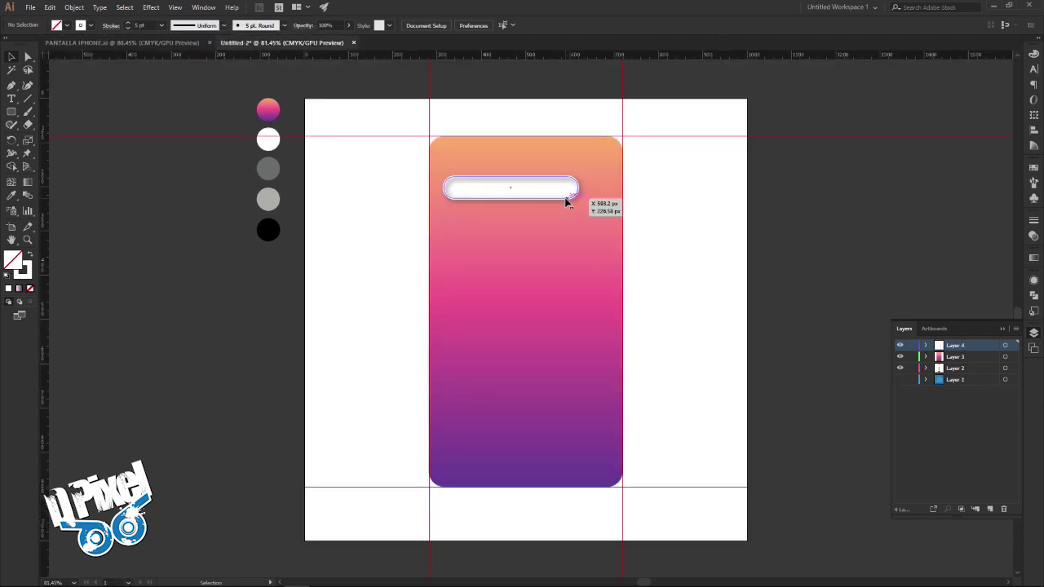
pyautogui.click(565, 198)
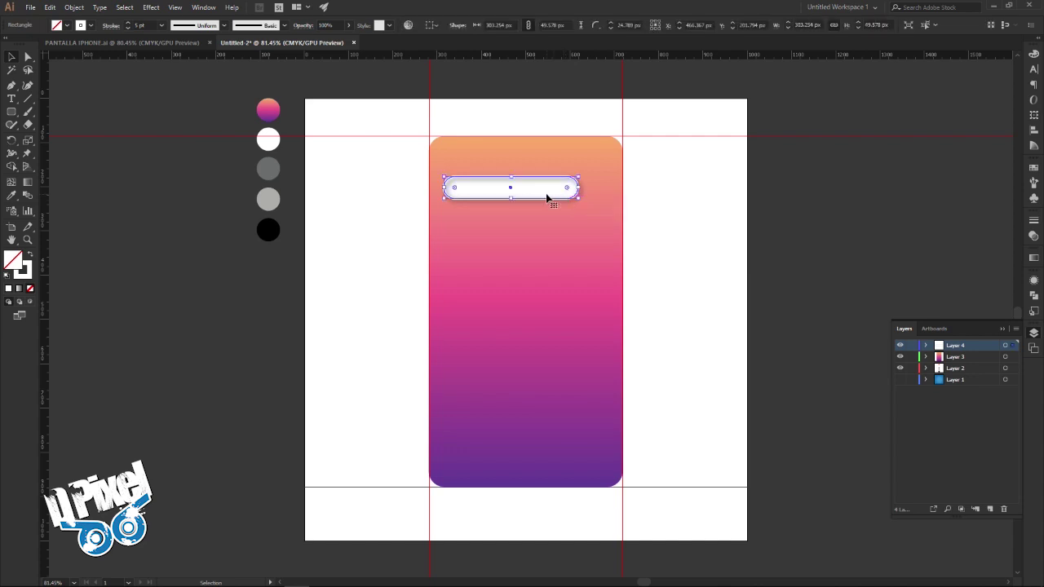
pyautogui.moveTo(511, 200); pyautogui.dragTo(516, 195)
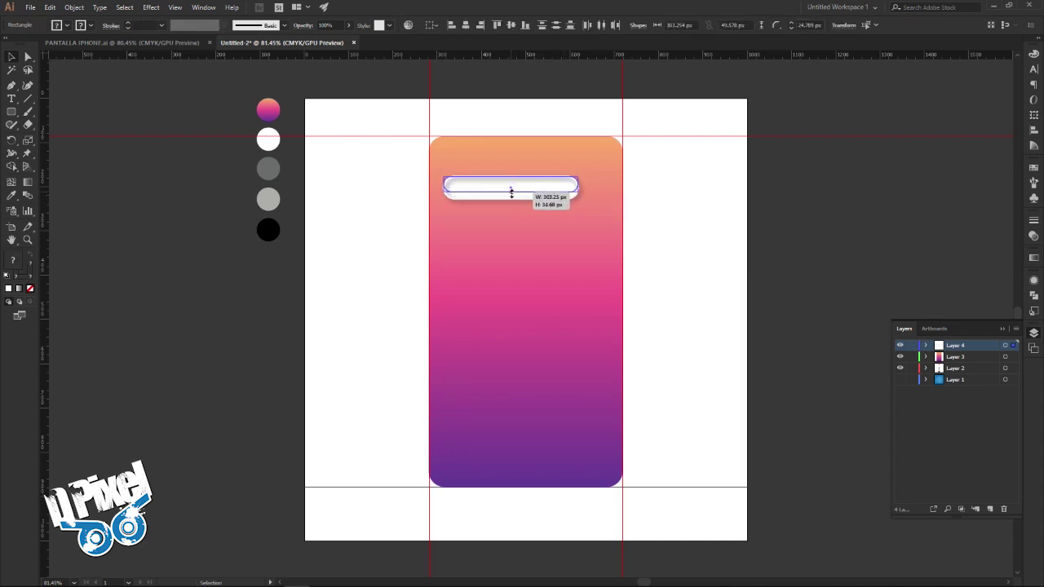
pyautogui.moveTo(515, 196); pyautogui.dragTo(542, 199)
pyautogui.click(672, 220)
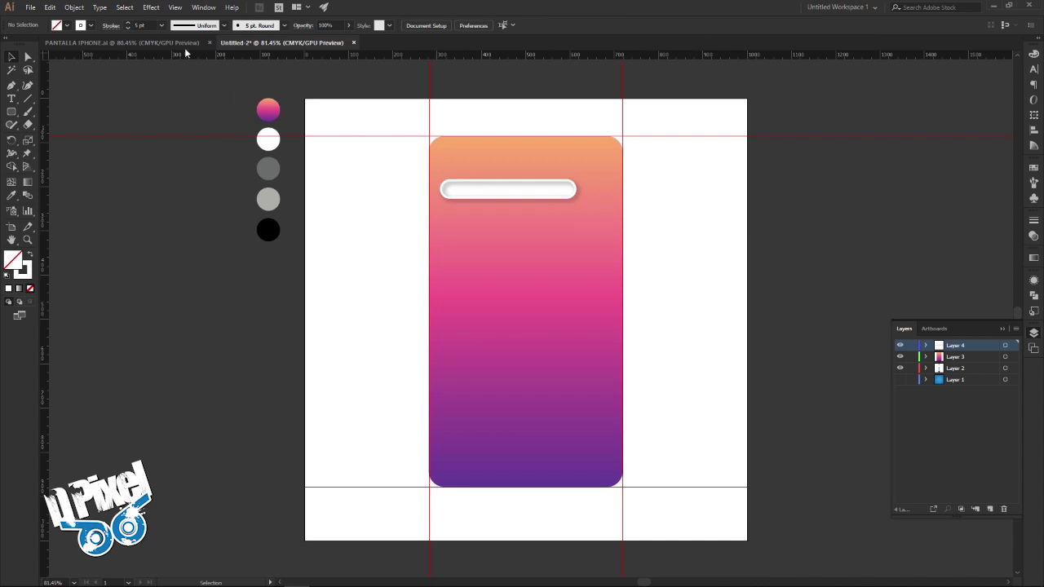
pyautogui.click(185, 43)
pyautogui.click(261, 44)
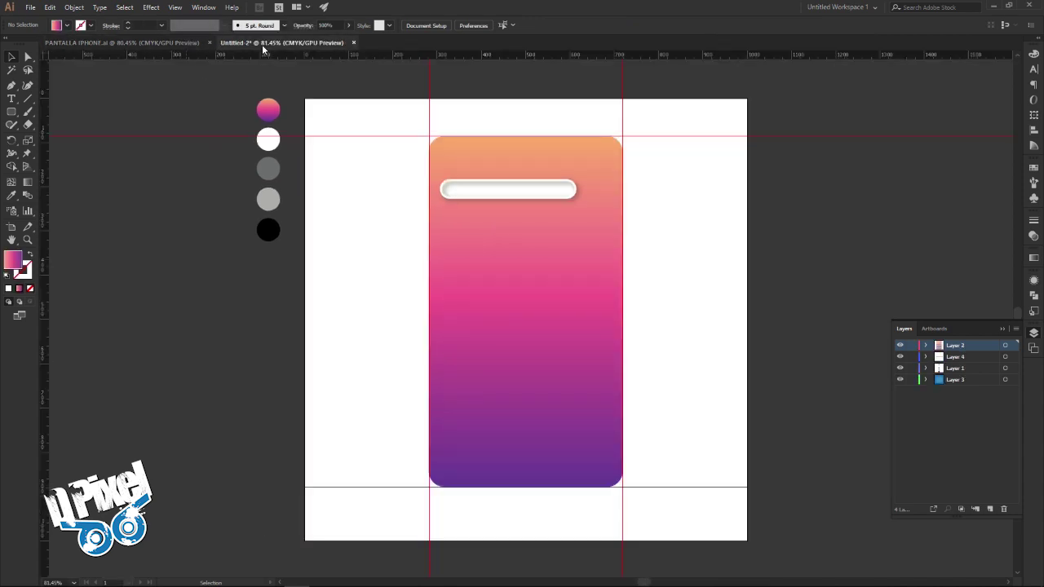
# Make the search bar slightly taller and fine-tune its height
pyautogui.click(481, 188)
pyautogui.moveTo(509, 199); pyautogui.dragTo(510, 204)
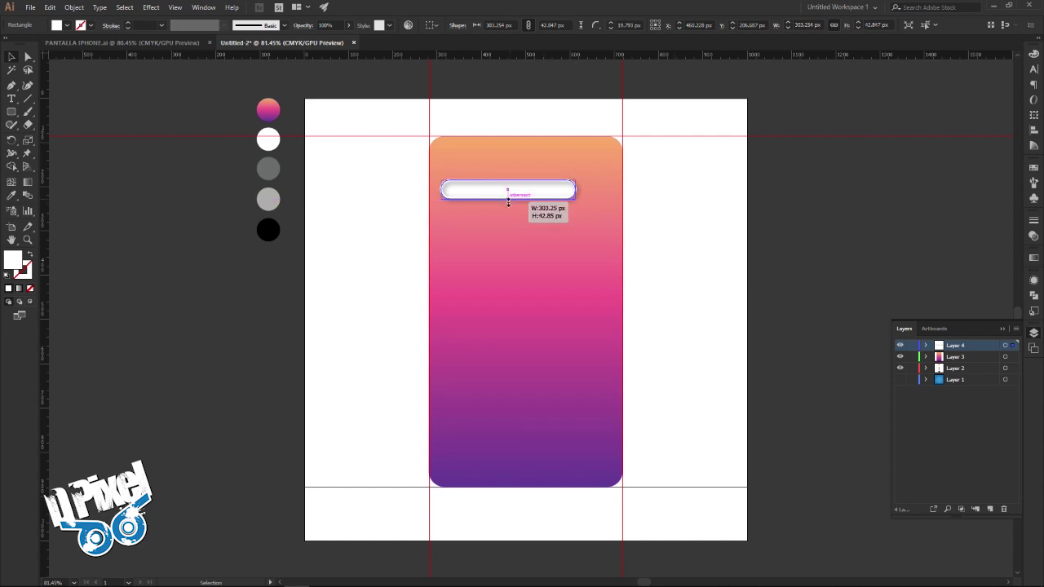
pyautogui.press('a')
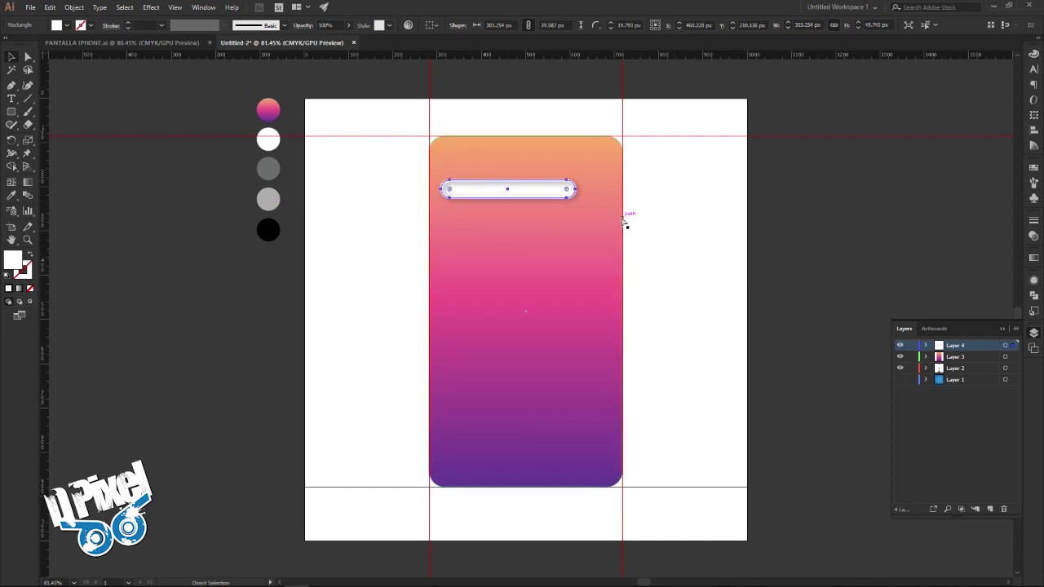
pyautogui.press('v')
pyautogui.click(690, 207)
pyautogui.click(531, 194)
pyautogui.moveTo(508, 198); pyautogui.dragTo(507, 199)
# Compare with the PANTALLA IPHONE reference, then zoom in on the work-in-progress search bar
pyautogui.click(680, 225)
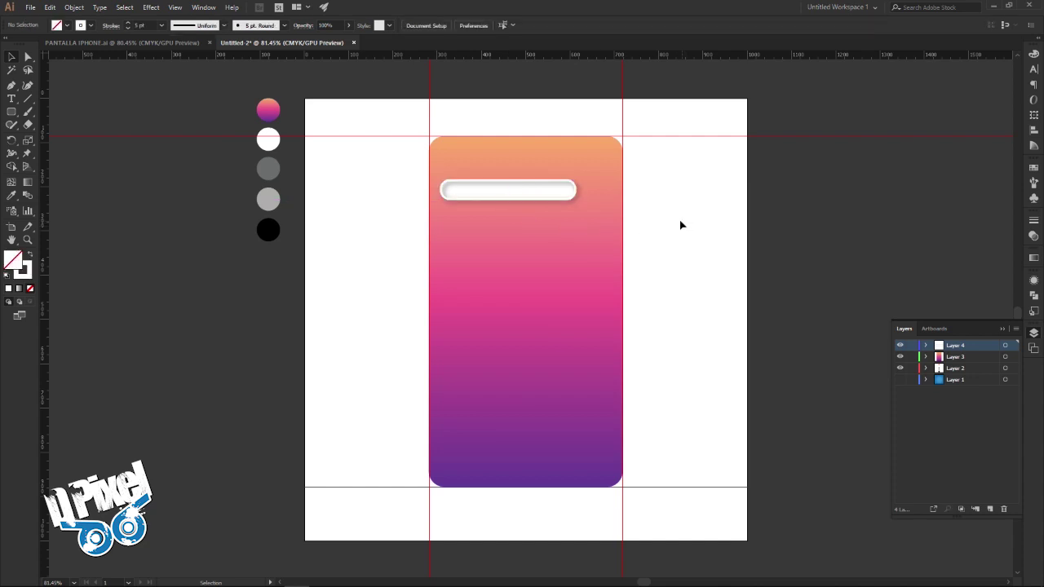
pyautogui.click(181, 44)
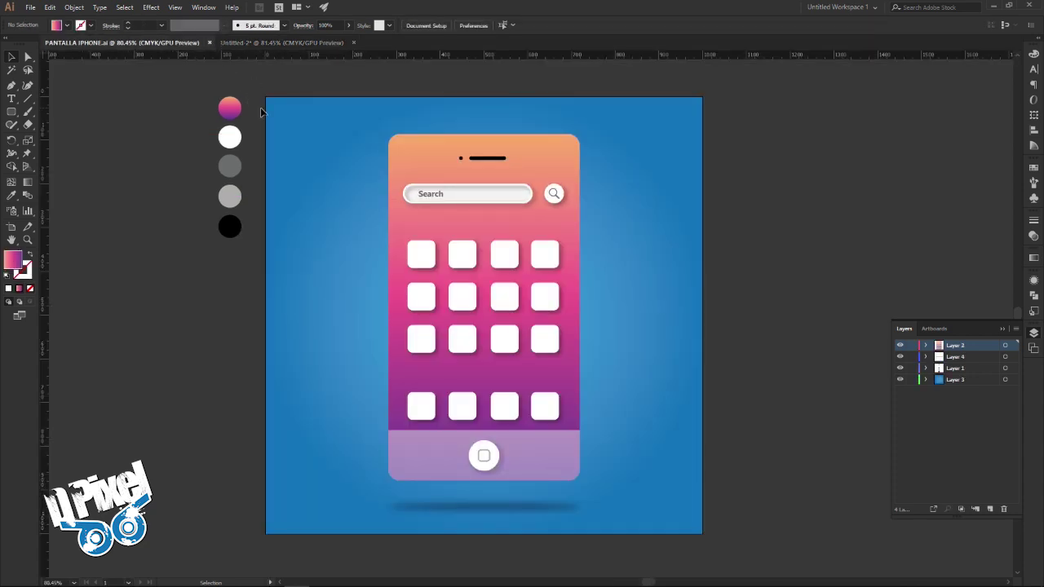
pyautogui.click(245, 43)
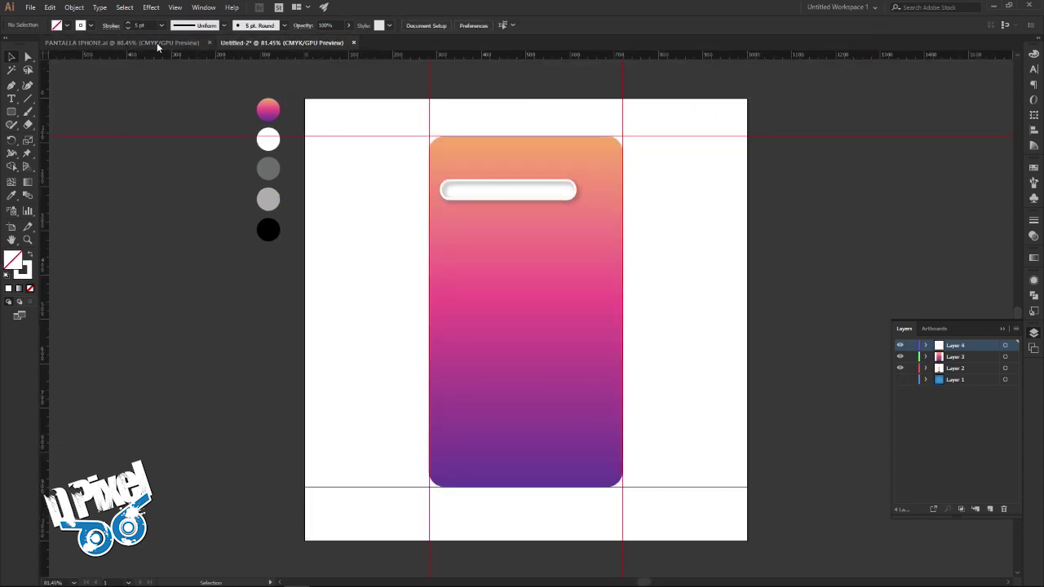
pyautogui.click(157, 44)
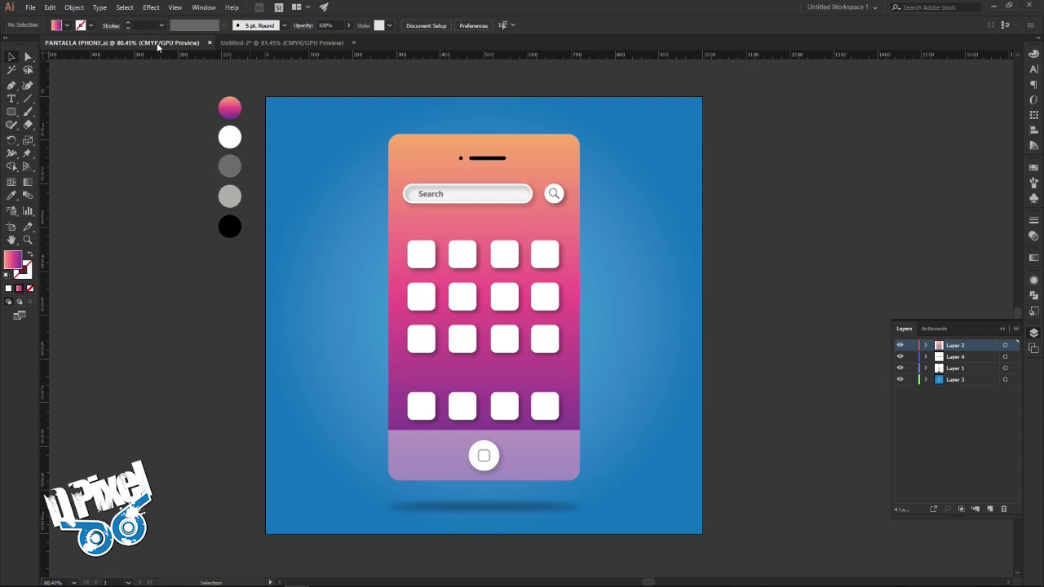
pyautogui.click(285, 44)
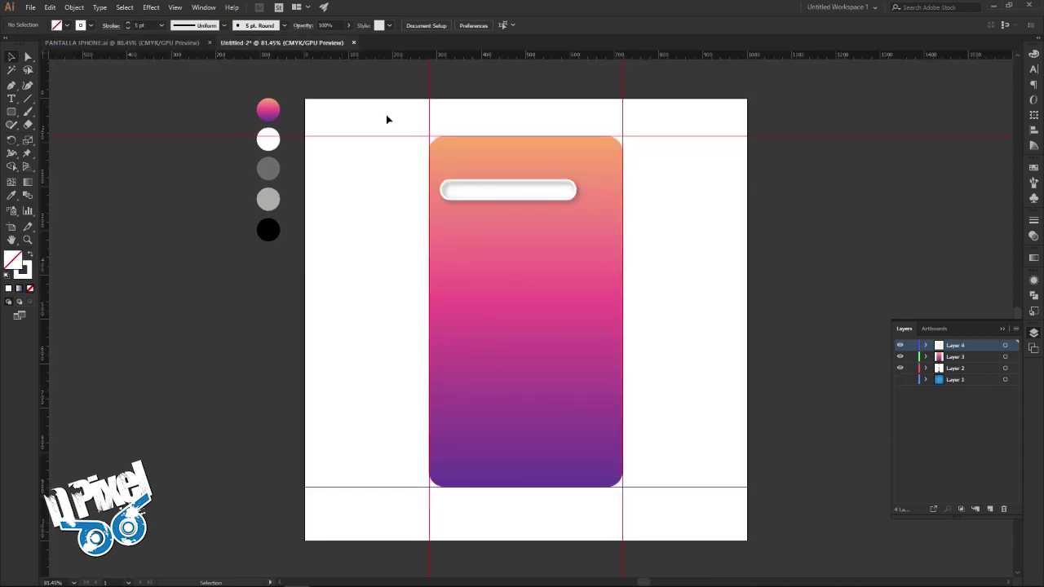
pyautogui.press('z')
pyautogui.moveTo(555, 191); pyautogui.dragTo(666, 214)
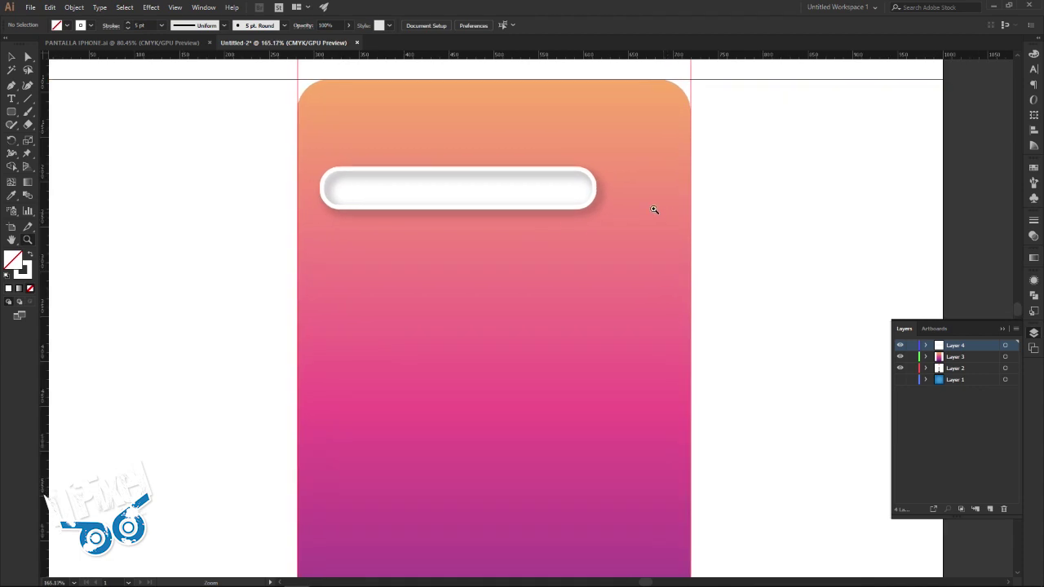
# Draw a white, no-stroke circle with the Ellipse tool just right of the search bar
pyautogui.click(11, 110)
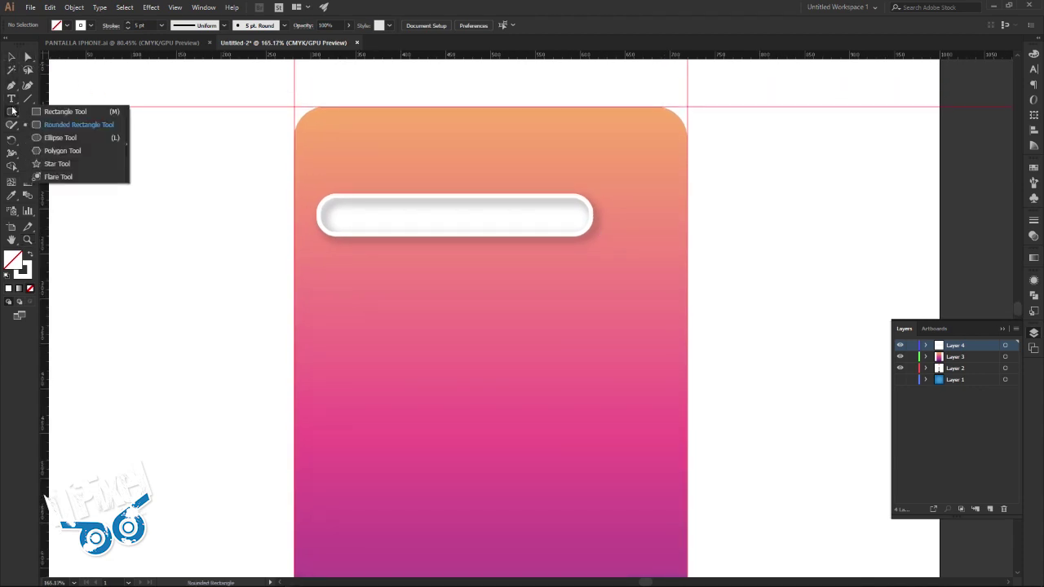
pyautogui.click(51, 137)
pyautogui.moveTo(145, 177); pyautogui.dragTo(341, 180)
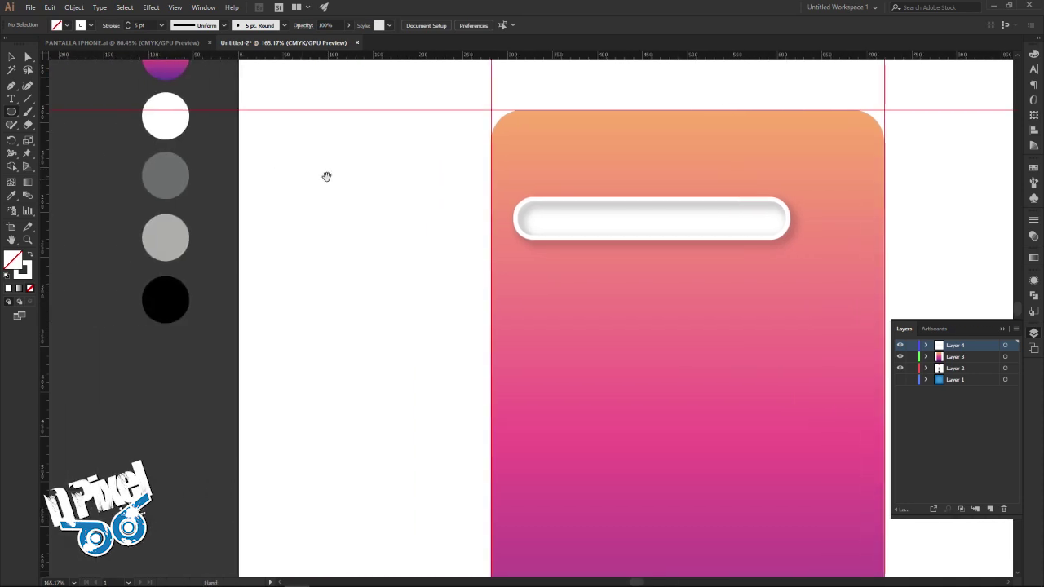
pyautogui.click(12, 196)
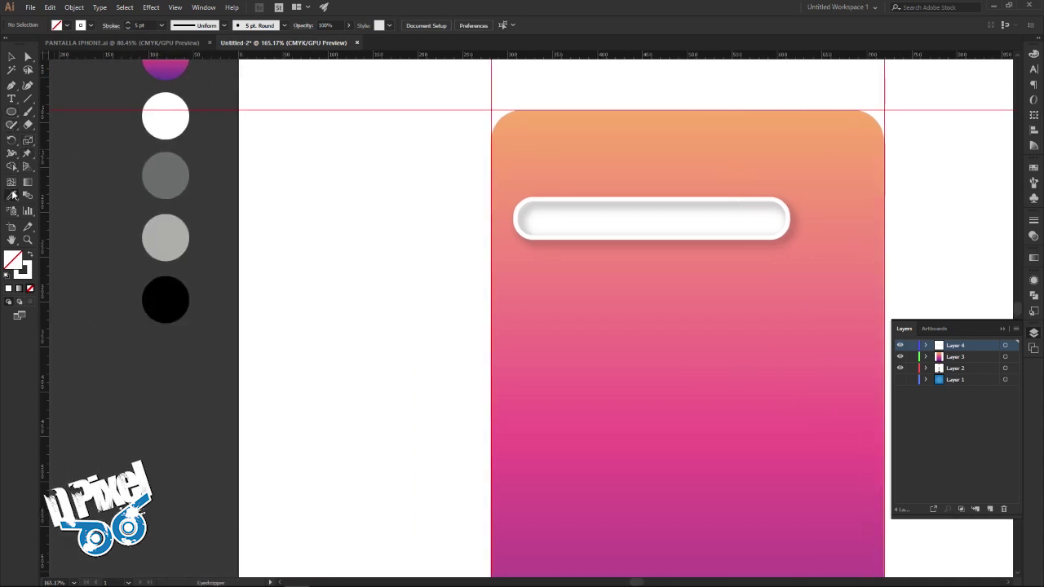
pyautogui.click(153, 129)
pyautogui.click(11, 112)
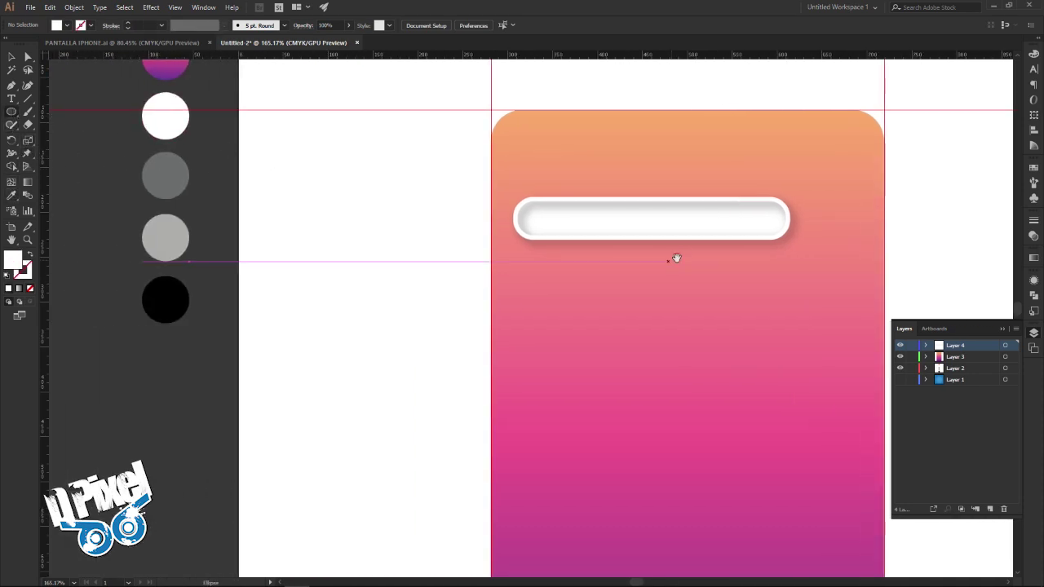
pyautogui.moveTo(676, 256); pyautogui.dragTo(443, 226)
pyautogui.moveTo(577, 182)
pyautogui.mouseDown()
pyautogui.moveTo(605, 203)
pyautogui.moveTo(596, 199)
pyautogui.mouseUp()
pyautogui.click(11, 56)
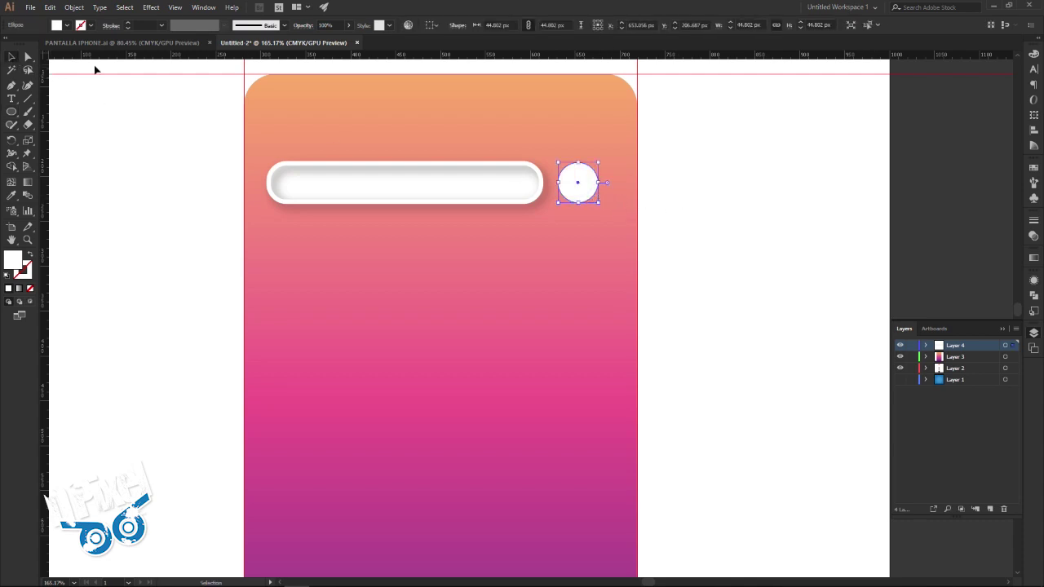
pyautogui.click(664, 172)
# Add guides at the bar's top and bottom edges and resize the circle to match its height
pyautogui.moveTo(553, 59); pyautogui.dragTo(568, 161)
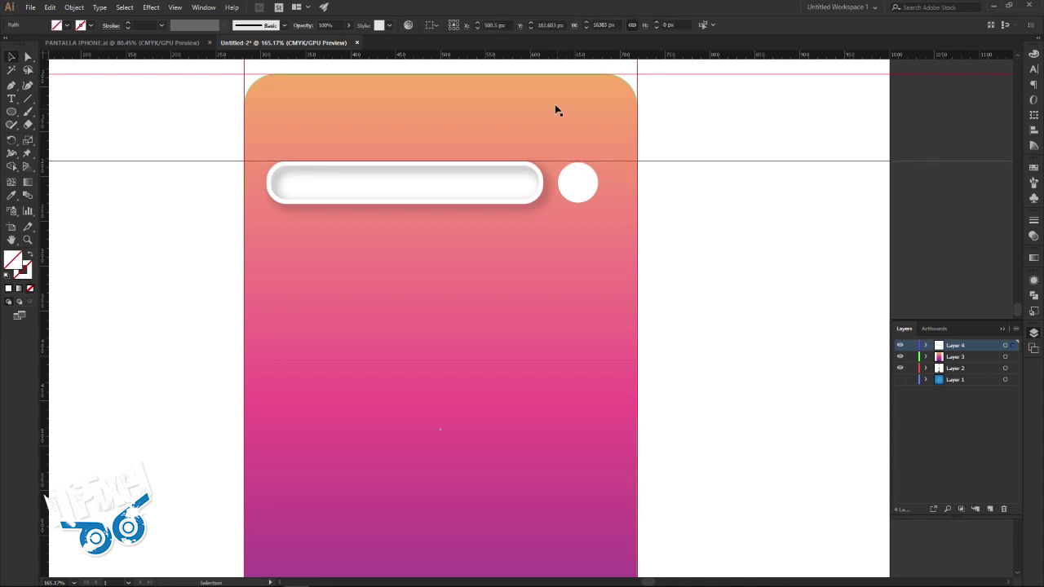
pyautogui.moveTo(560, 160); pyautogui.dragTo(561, 203)
pyautogui.click(572, 196)
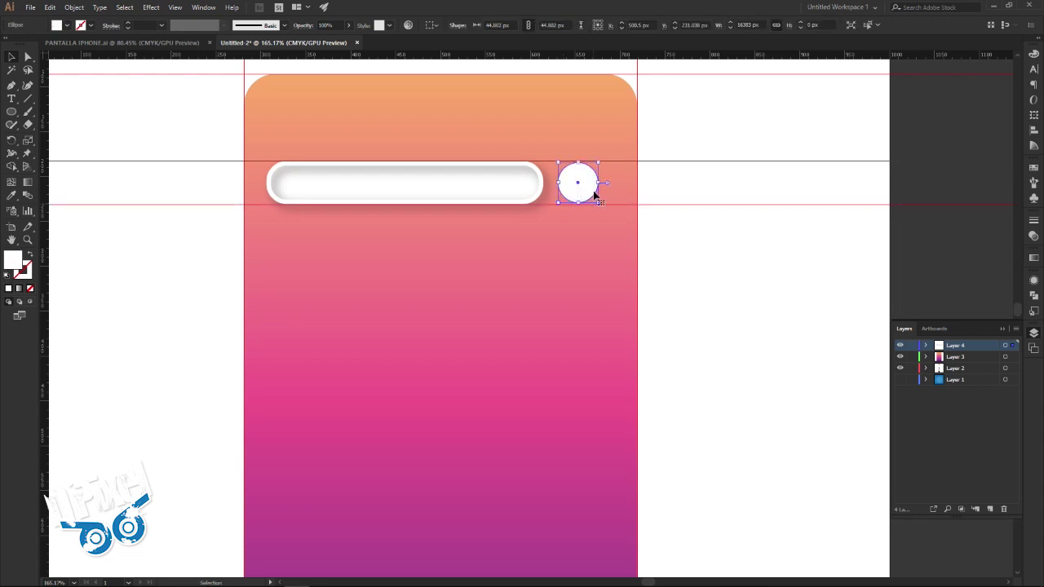
pyautogui.moveTo(599, 202); pyautogui.dragTo(601, 205)
pyautogui.moveTo(601, 163); pyautogui.dragTo(600, 162)
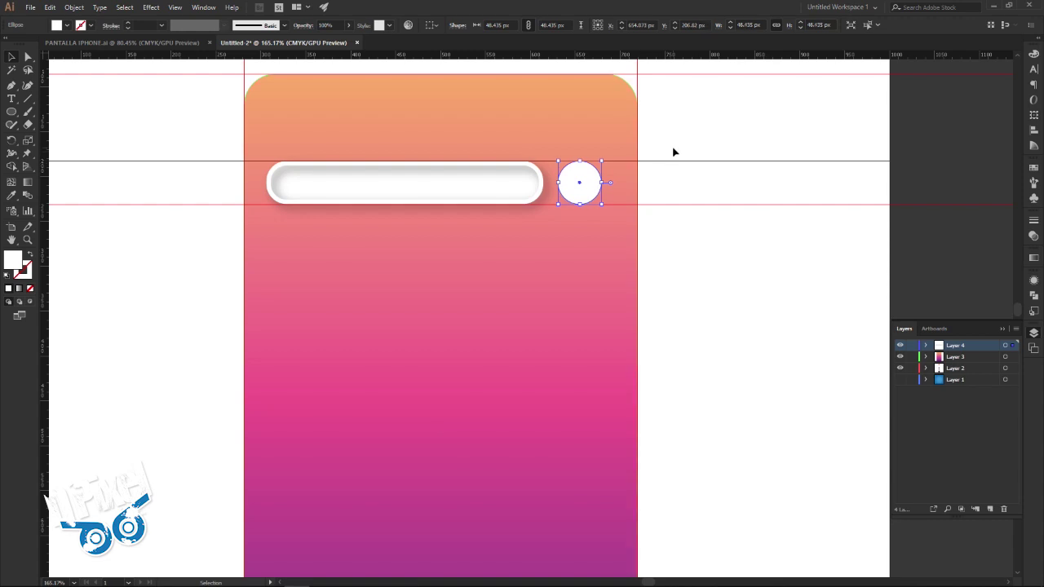
pyautogui.press('Right')
pyautogui.press('Right')
pyautogui.press('Right')
pyautogui.press('Right')
pyautogui.press('Right')
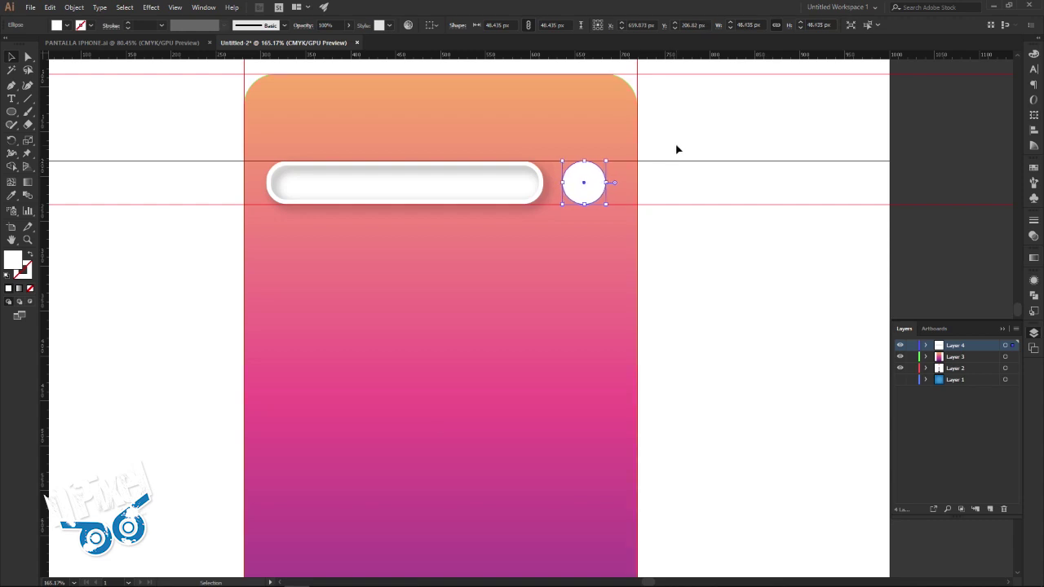
# Delete the two helper guides and view the finished reference mockup
pyautogui.click(675, 144)
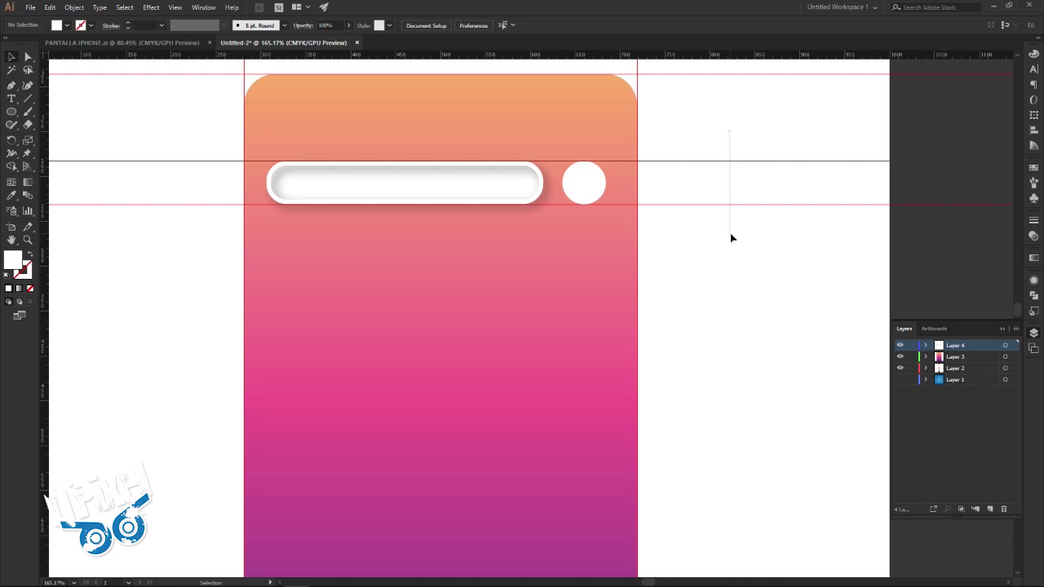
pyautogui.moveTo(731, 238); pyautogui.dragTo(728, 237)
pyautogui.press('Delete')
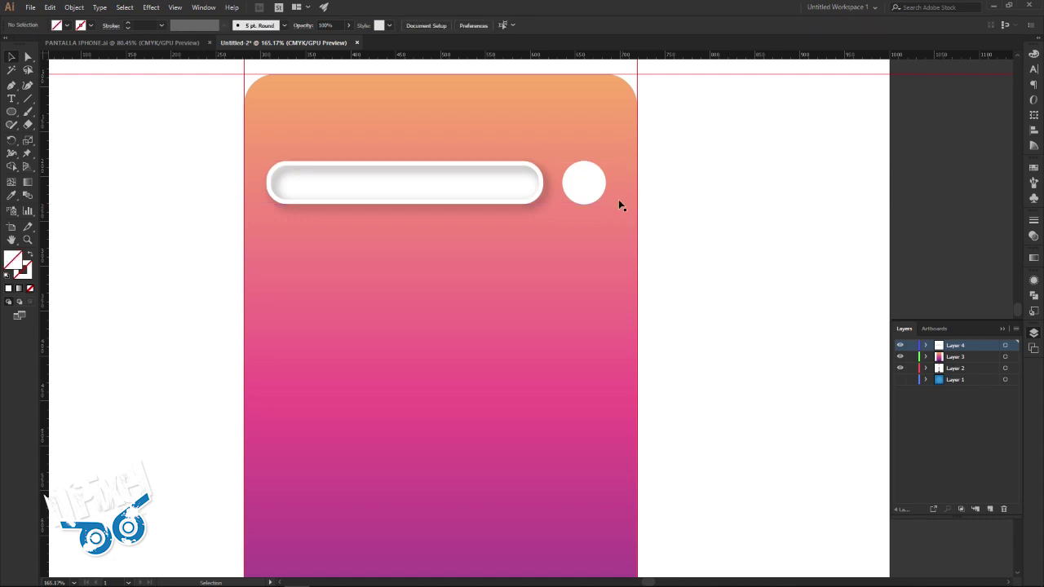
pyautogui.click(180, 43)
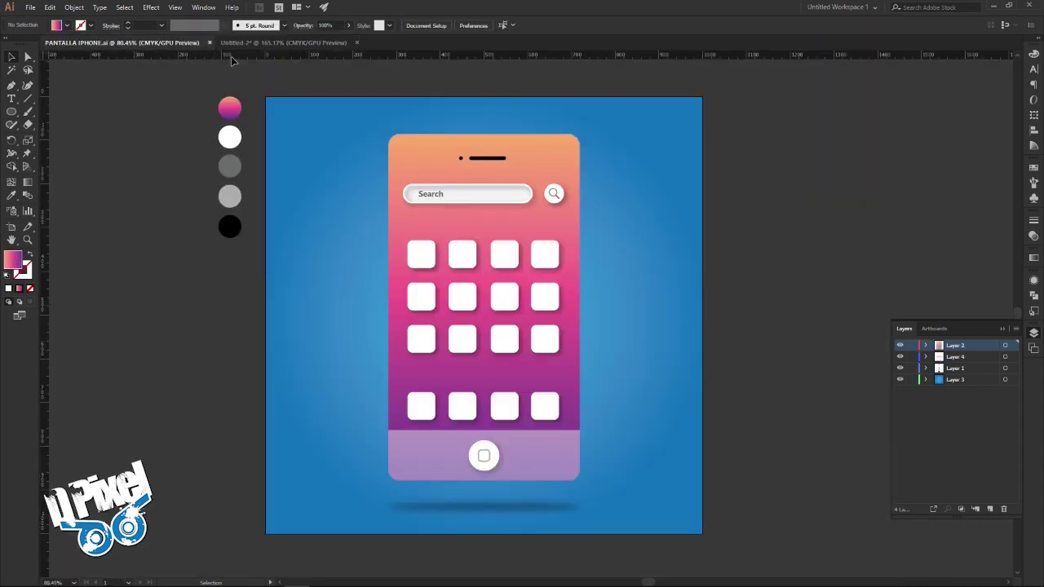
# Draw a small circle for the search icon on the phone body and give it a stroke
pyautogui.click(285, 42)
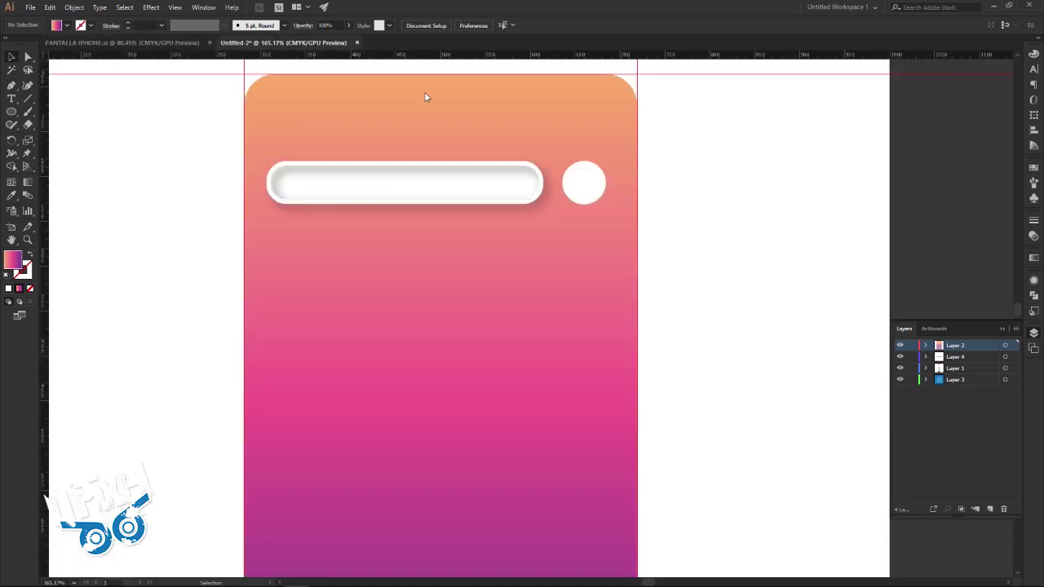
pyautogui.click(13, 115)
pyautogui.moveTo(547, 298); pyautogui.dragTo(566, 315)
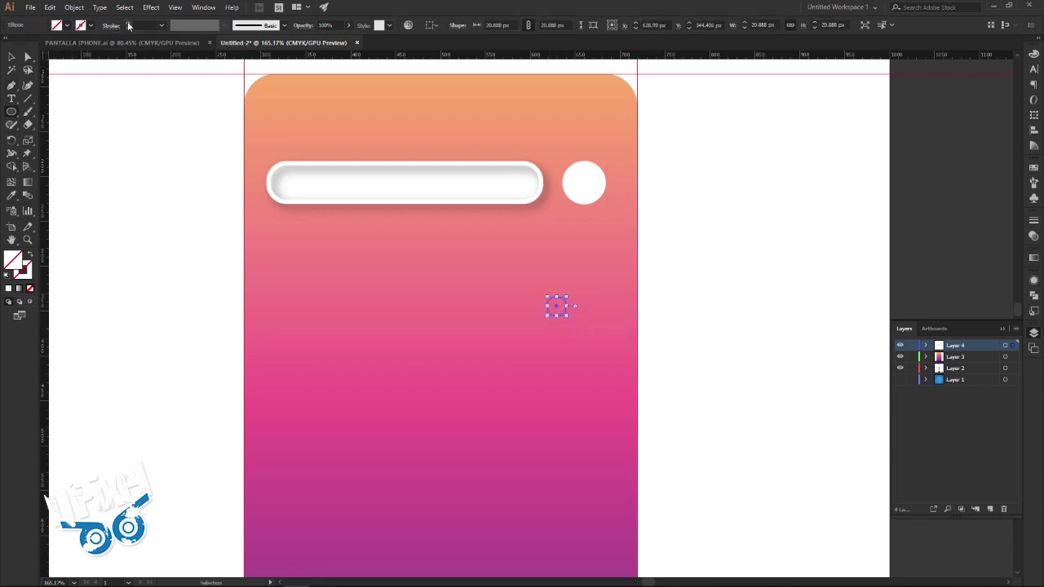
pyautogui.click(128, 23)
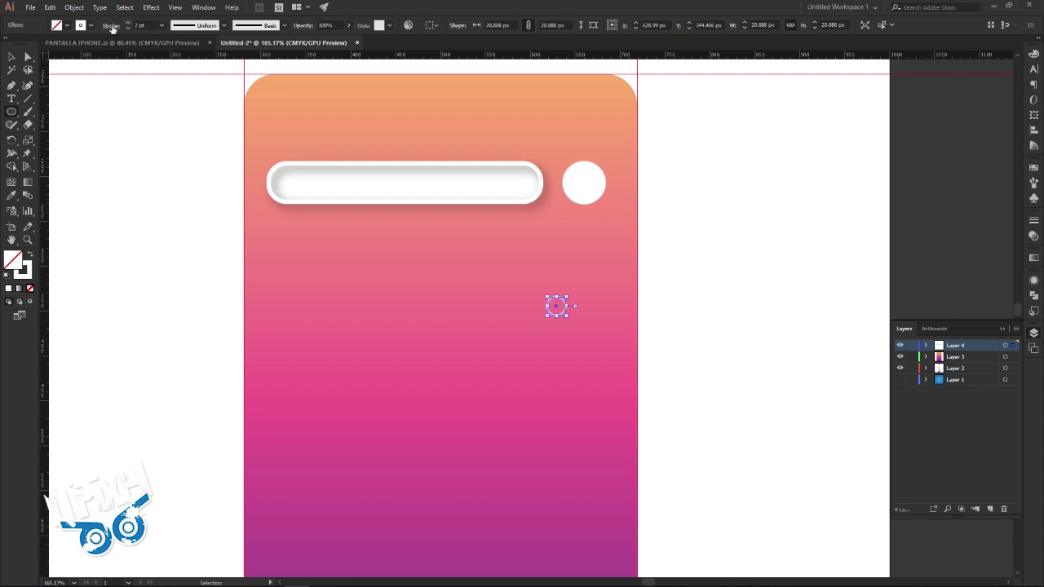
pyautogui.click(12, 59)
pyautogui.click(125, 285)
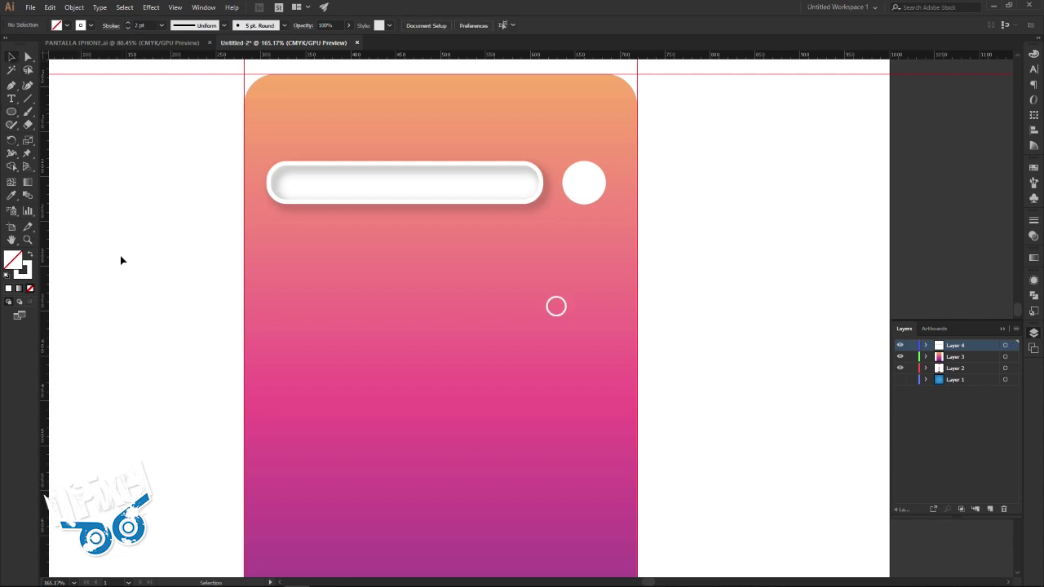
# Copy the grey swatch circle's hex code #6B6B6B from the Color Picker
pyautogui.moveTo(119, 259); pyautogui.dragTo(321, 247)
pyautogui.click(249, 181)
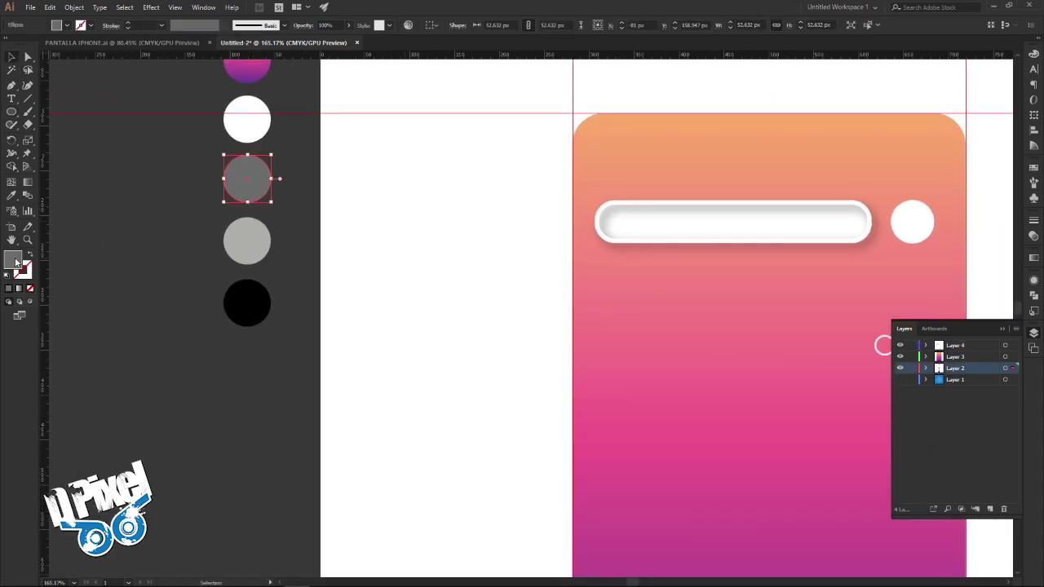
pyautogui.doubleClick(16, 261)
pyautogui.rightClick(219, 172)
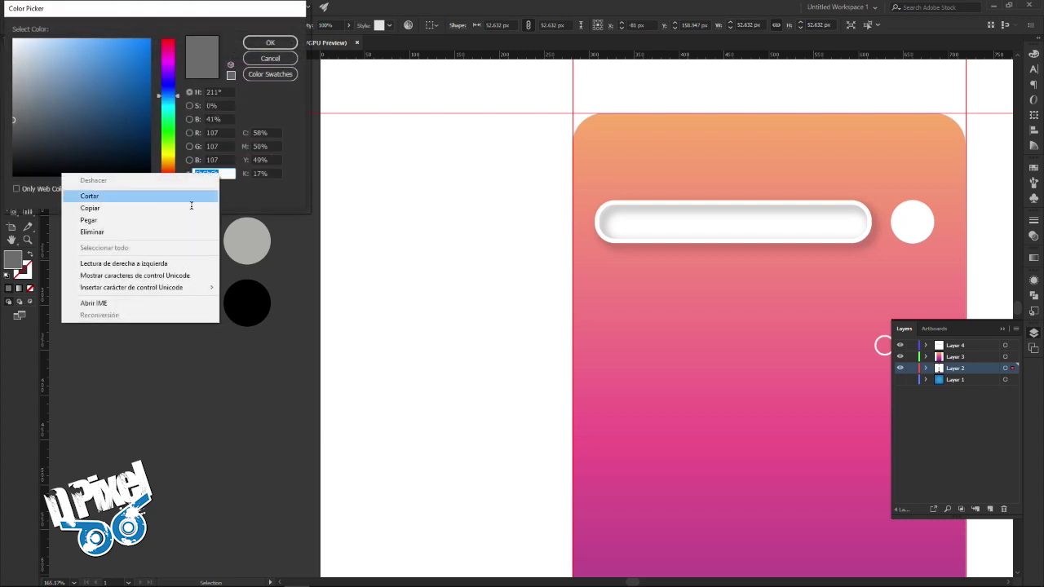
pyautogui.click(144, 207)
pyautogui.press('Escape')
pyautogui.click(291, 196)
pyautogui.hscroll(5, 198, 229)
pyautogui.hscroll(3, 367, 269)
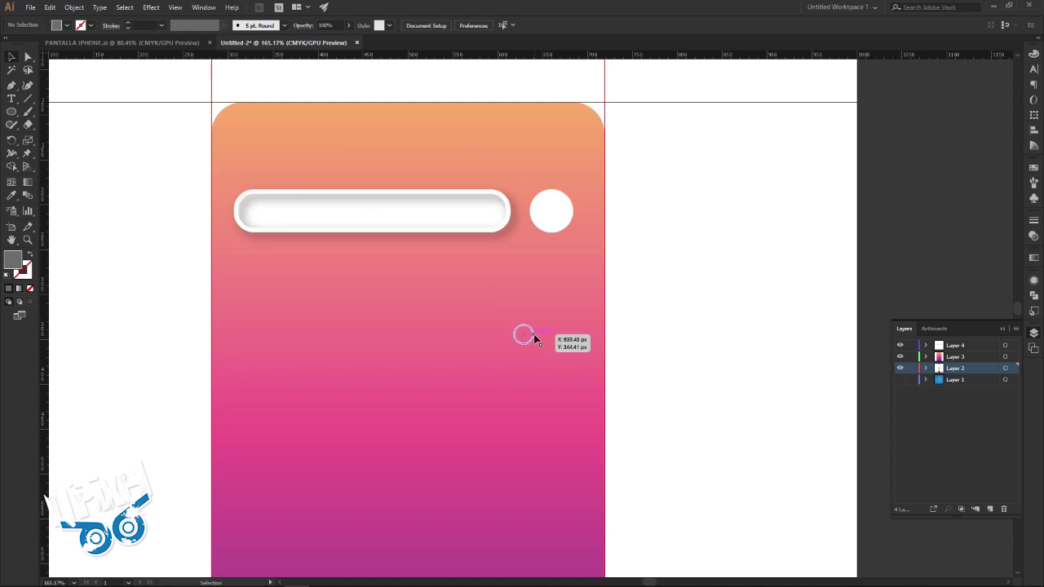
# Paste #6B6B6B as the small ring's stroke colour, then zoom in on the ring
pyautogui.click(532, 337)
pyautogui.click(24, 275)
pyautogui.doubleClick(23, 271)
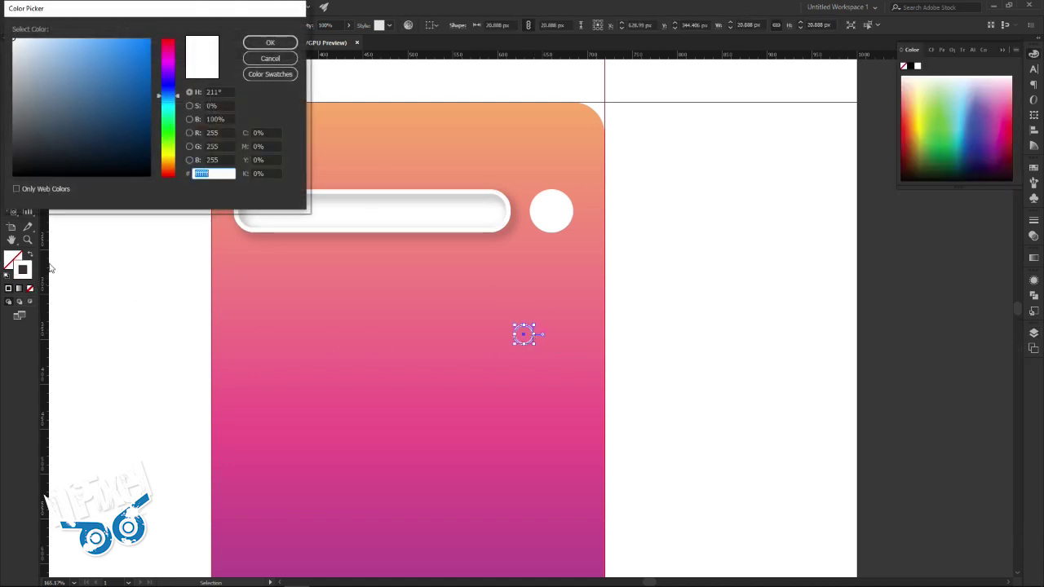
pyautogui.rightClick(211, 175)
pyautogui.click(164, 210)
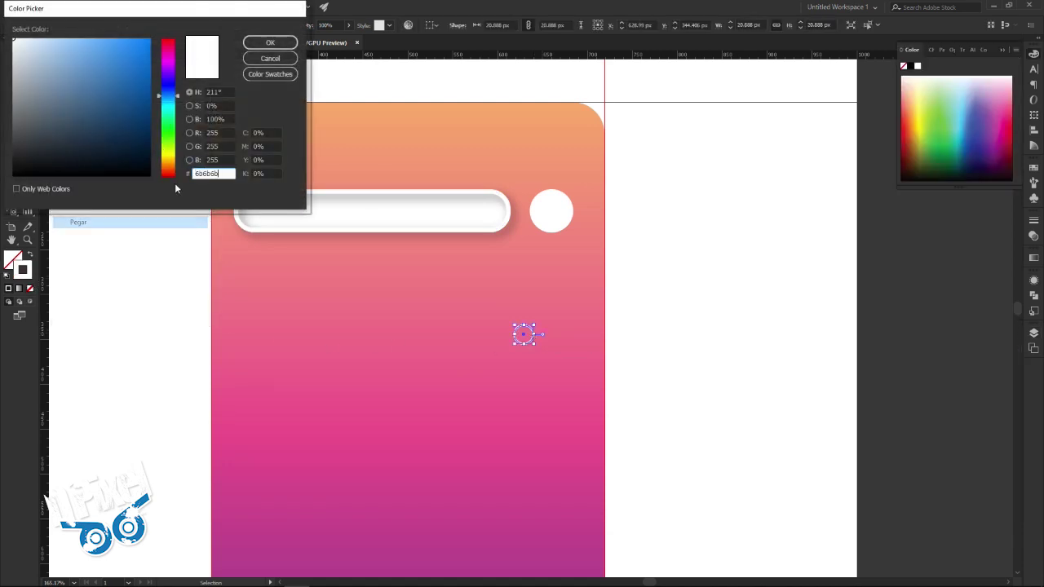
pyautogui.click(269, 43)
pyautogui.click(650, 277)
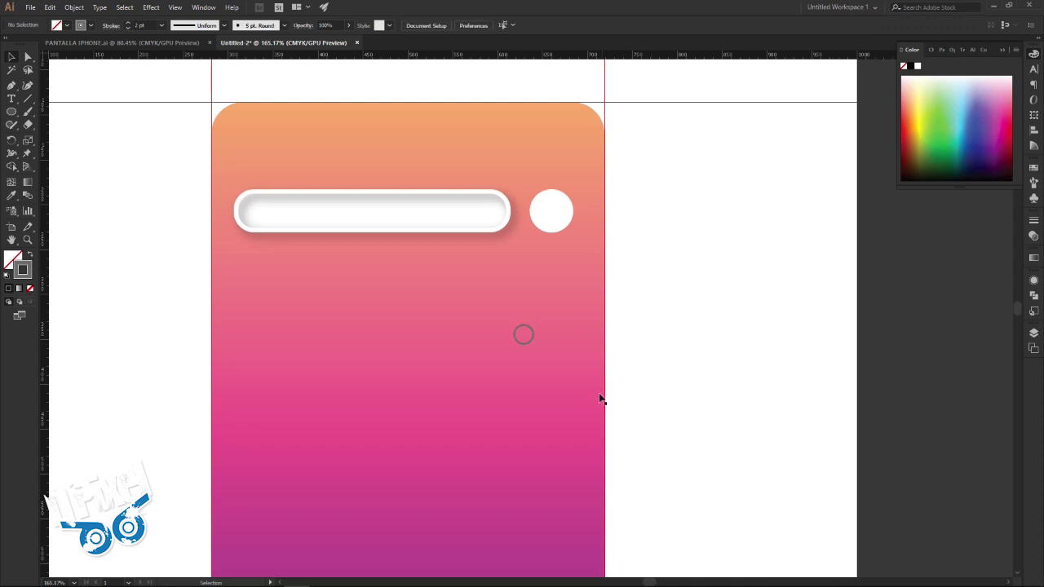
pyautogui.press('z')
pyautogui.moveTo(528, 340); pyautogui.dragTo(727, 357)
pyautogui.scroll(-2, 524, 324)
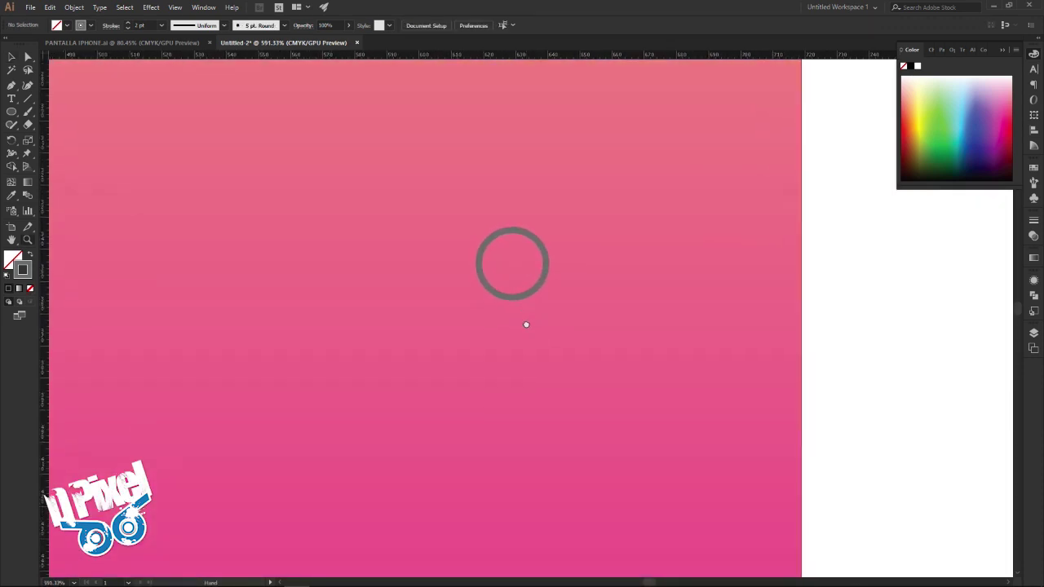
# Draw a handle line from the ring's lower-right edge with a 4 pt round-capped stroke
pyautogui.moveTo(524, 323); pyautogui.dragTo(540, 311)
pyautogui.click(31, 100)
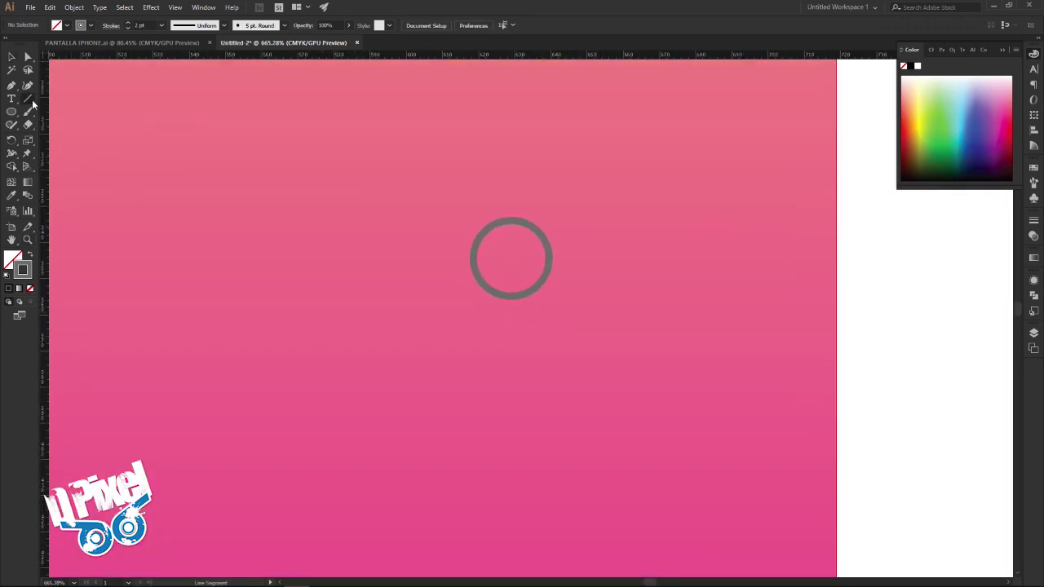
pyautogui.moveTo(536, 287); pyautogui.dragTo(575, 329)
pyautogui.click(10, 57)
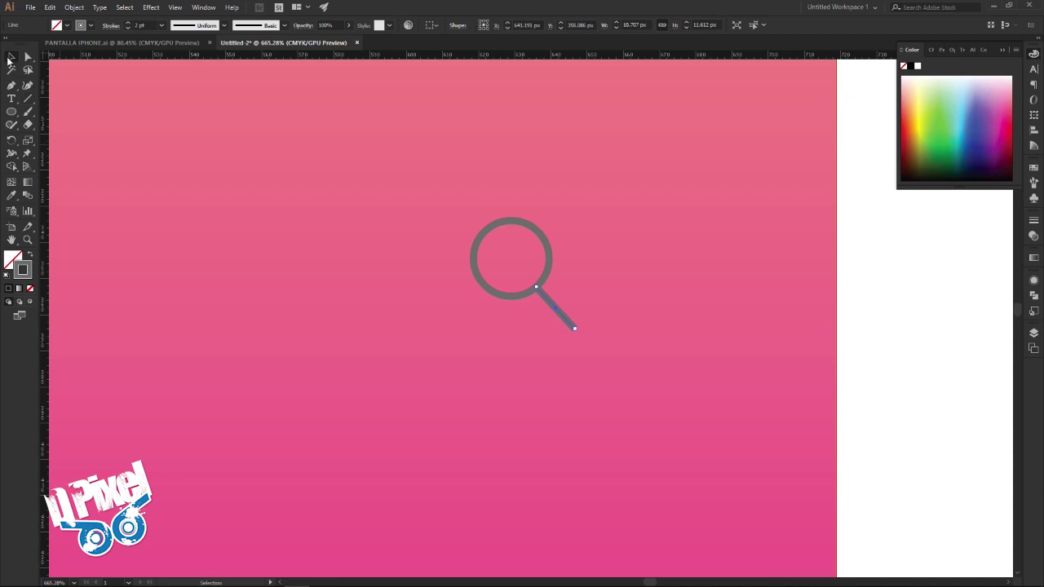
pyautogui.click(128, 25)
pyautogui.click(128, 26)
pyautogui.click(128, 27)
pyautogui.click(128, 23)
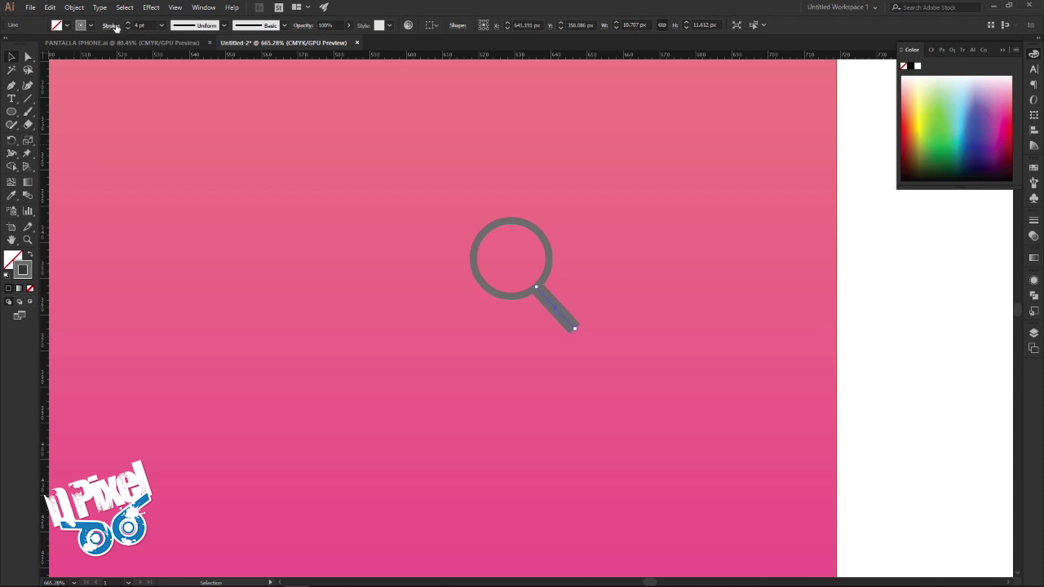
pyautogui.click(111, 25)
pyautogui.click(55, 53)
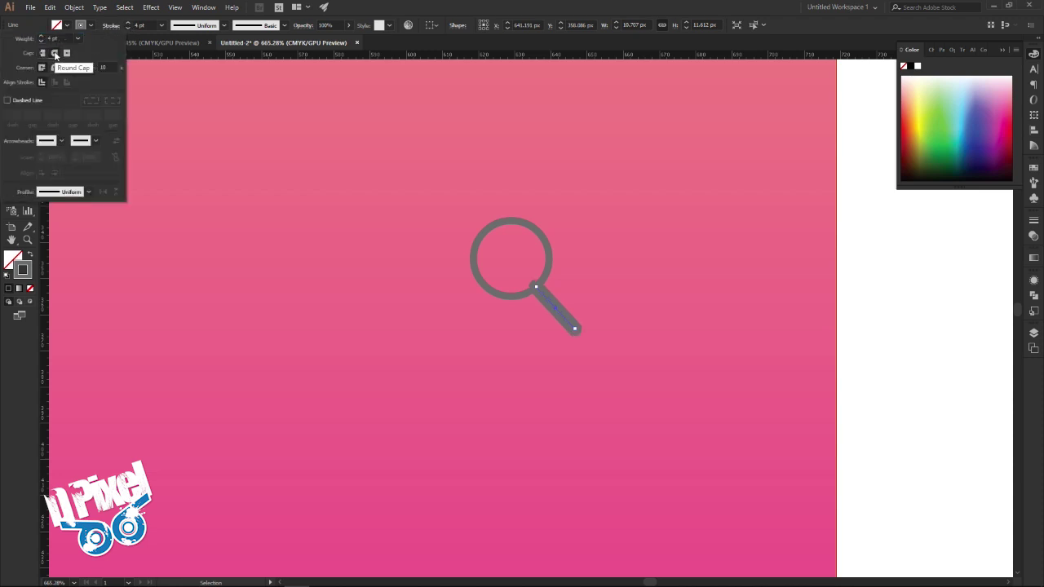
pyautogui.click(863, 301)
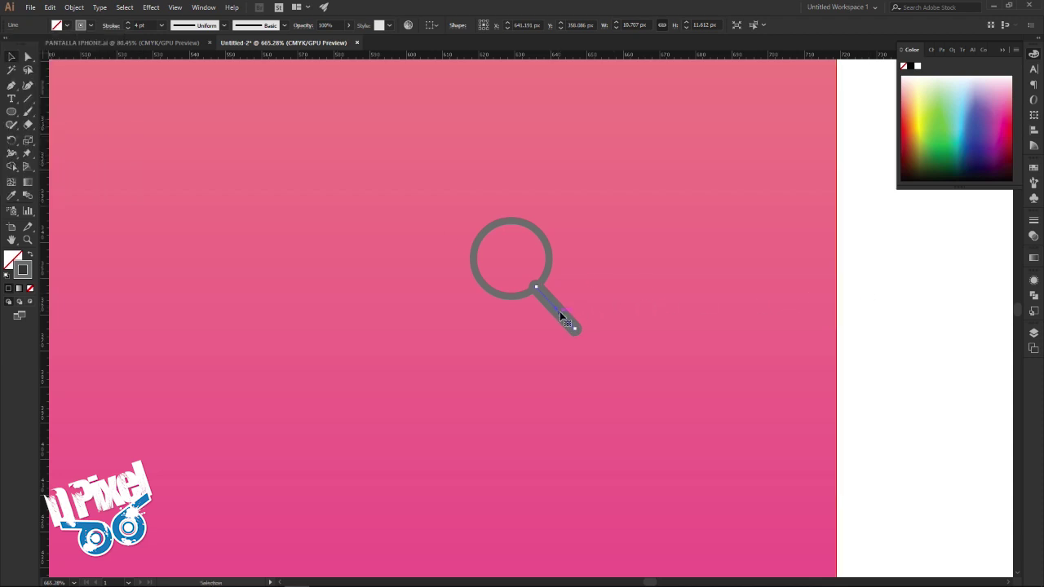
# Nudge the handle against the ring, group both into a magnifier icon, and zoom out
pyautogui.moveTo(561, 313); pyautogui.dragTo(562, 314)
pyautogui.keyDown('shift'); pyautogui.click(549, 277); pyautogui.keyUp('shift')
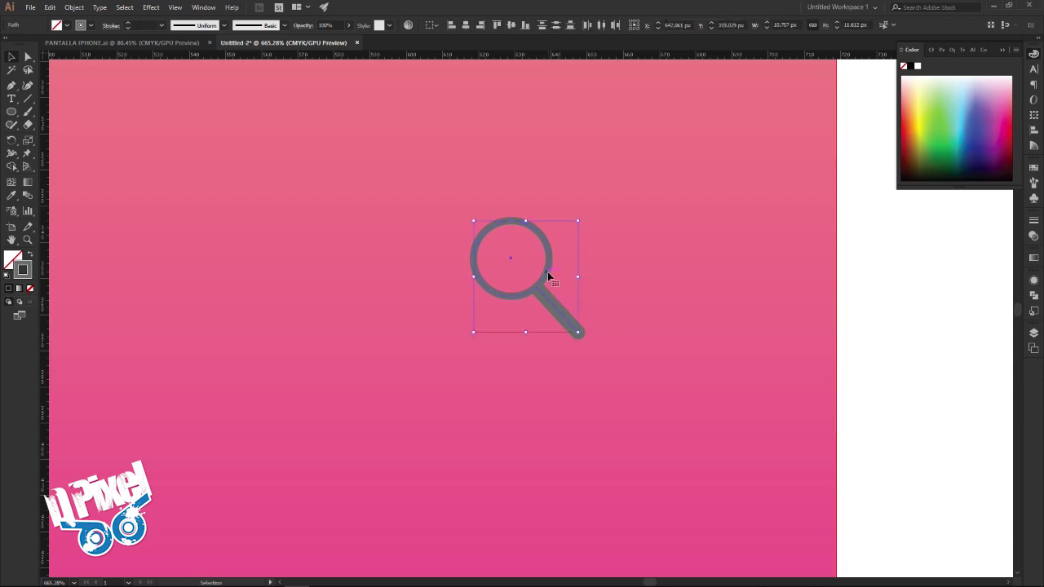
pyautogui.click(72, 8)
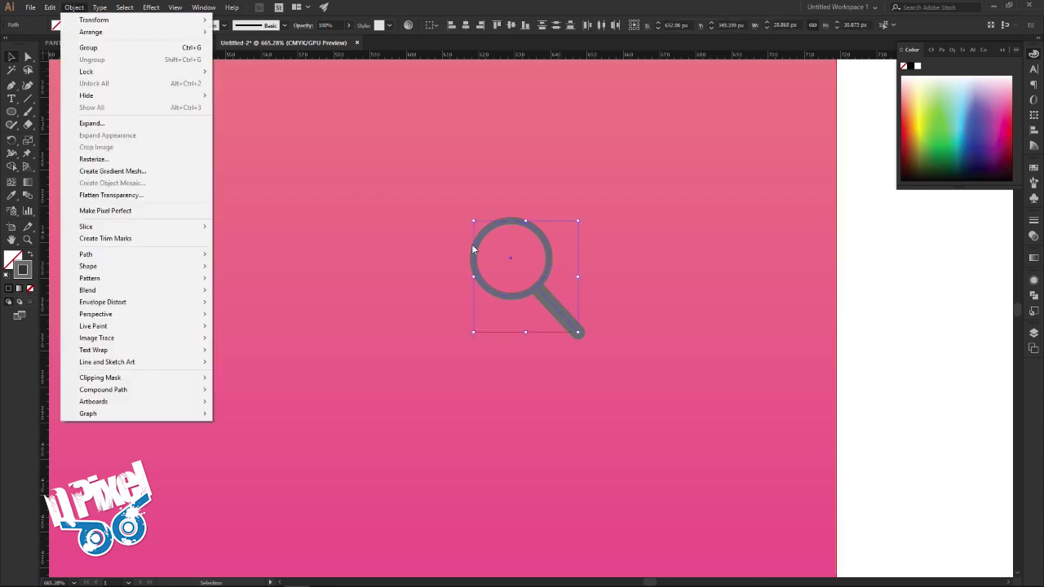
pyautogui.rightClick(482, 237)
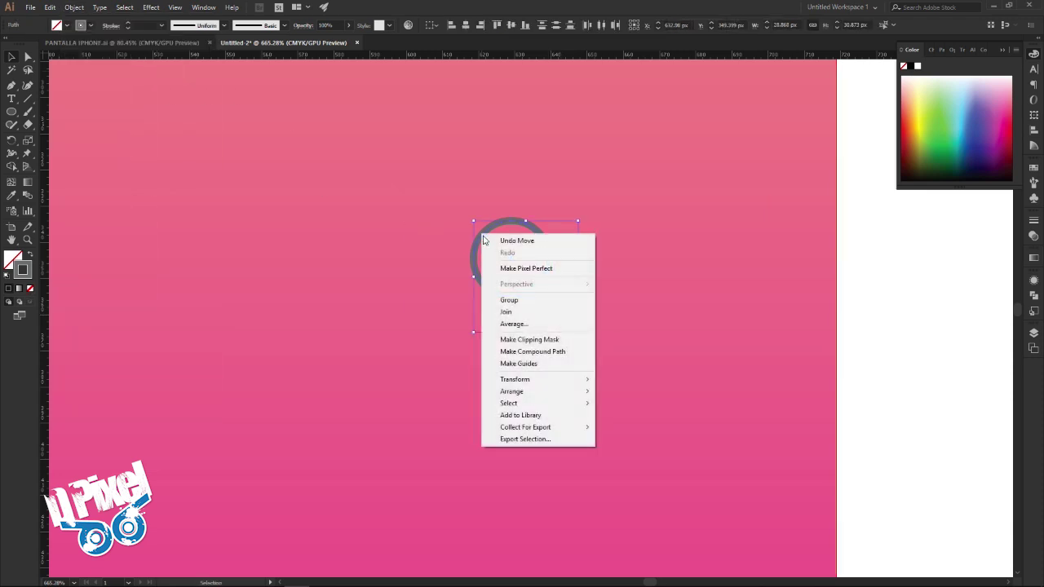
pyautogui.click(514, 301)
pyautogui.click(600, 298)
pyautogui.press('z')
pyautogui.moveTo(600, 298); pyautogui.dragTo(388, 268)
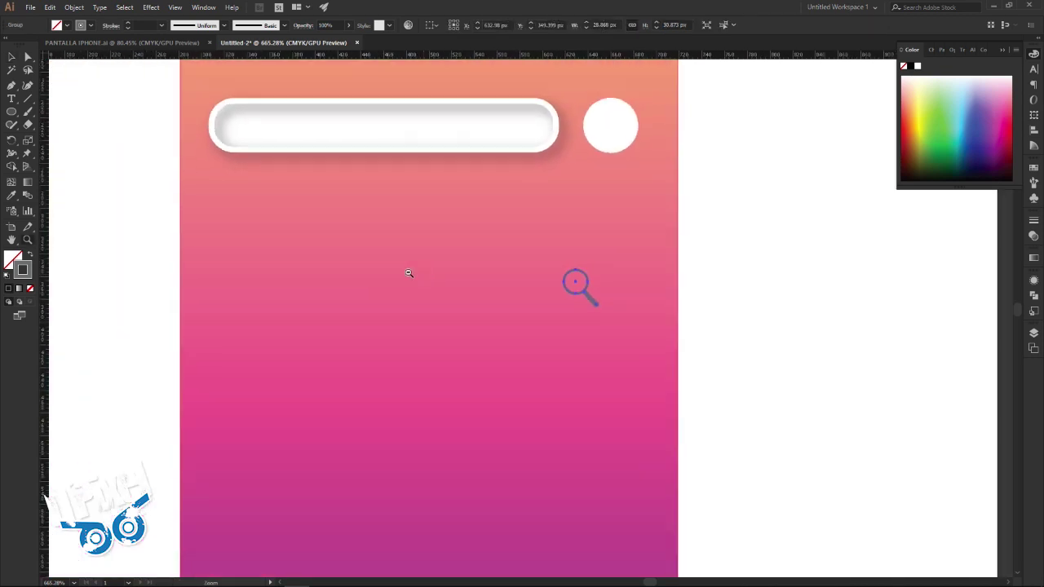
# Expand the magnifier into filled shapes and shrink it onto the white circle
pyautogui.scroll(1, 503, 315)
pyautogui.click(13, 58)
pyautogui.click(583, 318)
pyautogui.click(74, 8)
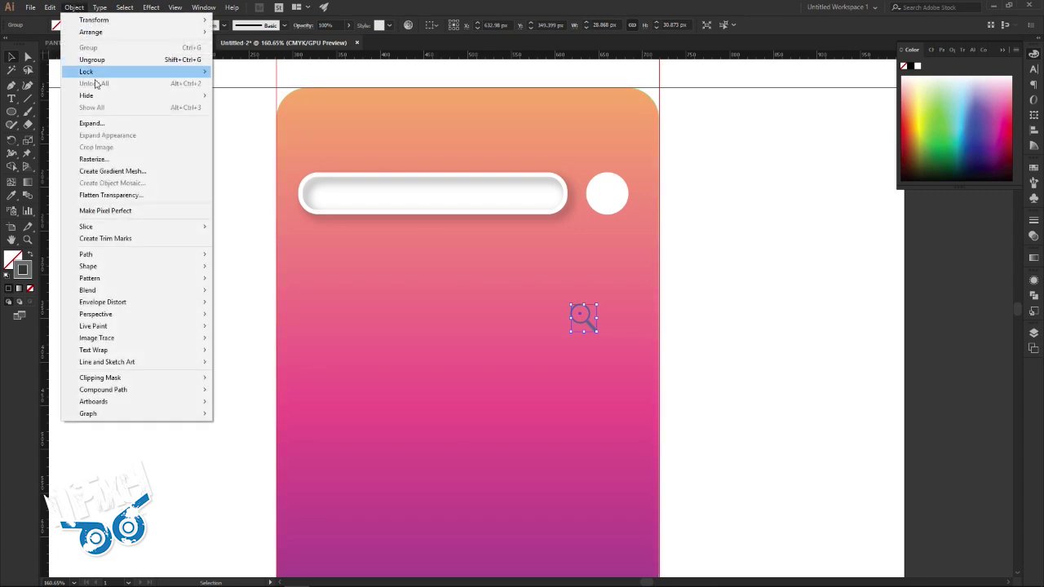
pyautogui.click(91, 123)
pyautogui.click(36, 157)
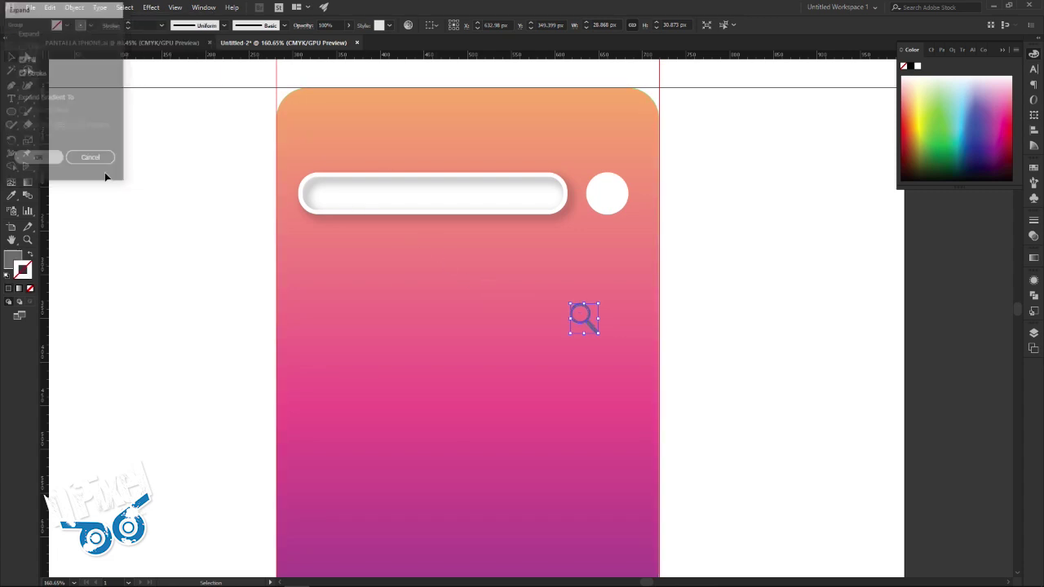
pyautogui.moveTo(600, 304); pyautogui.dragTo(609, 198)
pyautogui.click(706, 229)
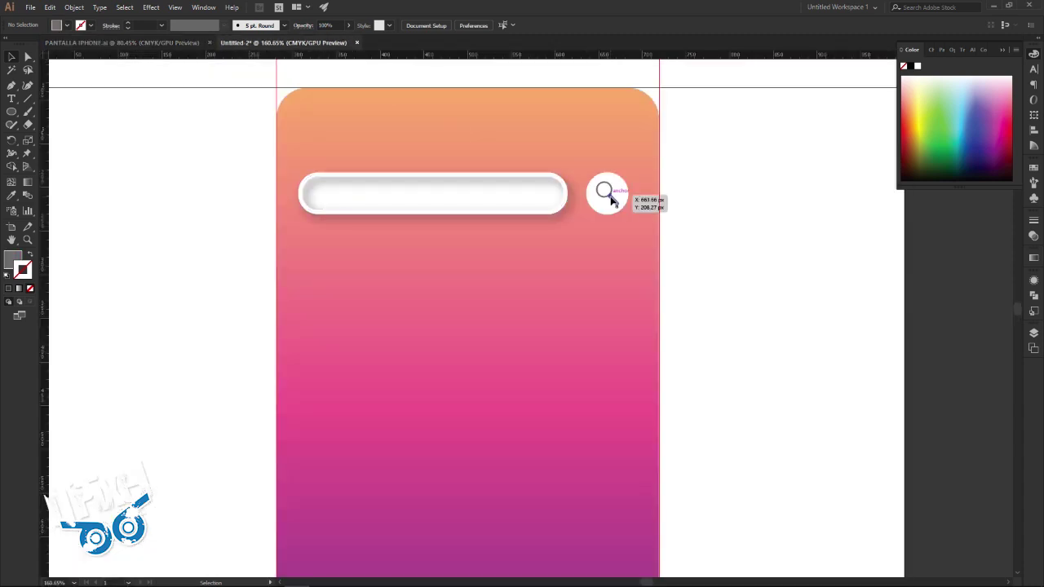
# Group the magnifier icon with its white circle into one search button
pyautogui.click(616, 196)
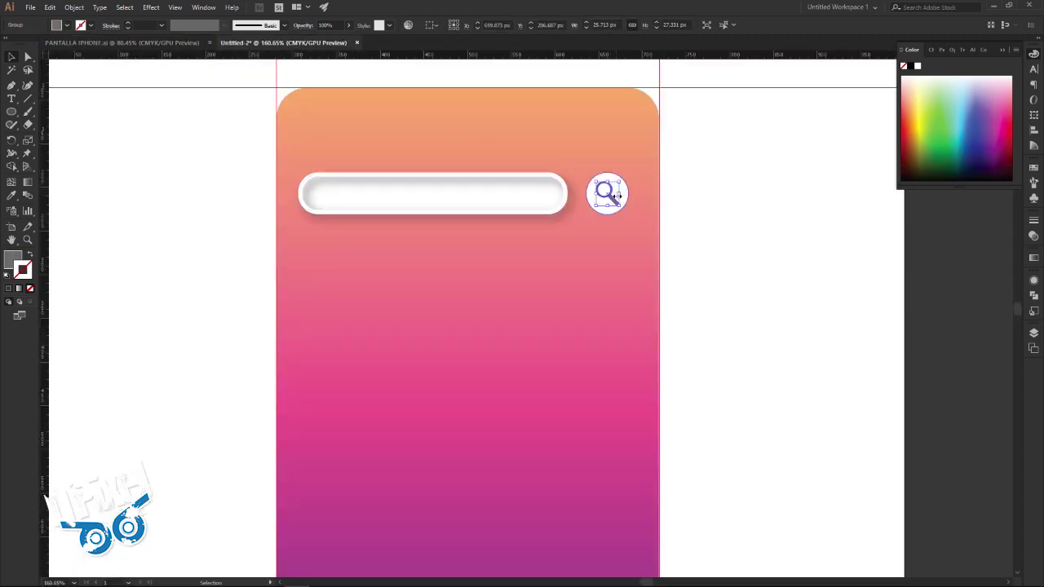
pyautogui.click(674, 188)
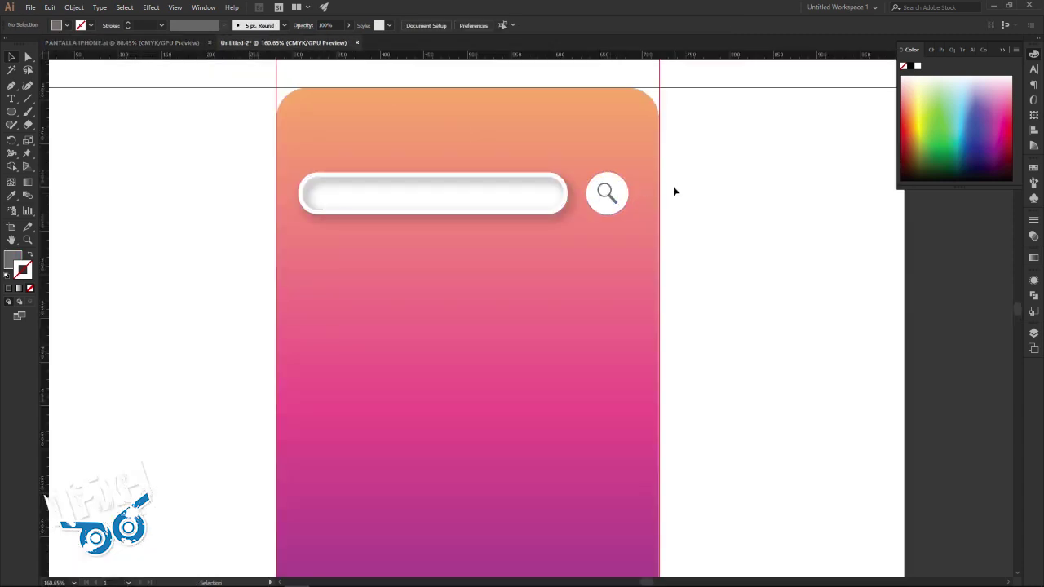
pyautogui.click(612, 195)
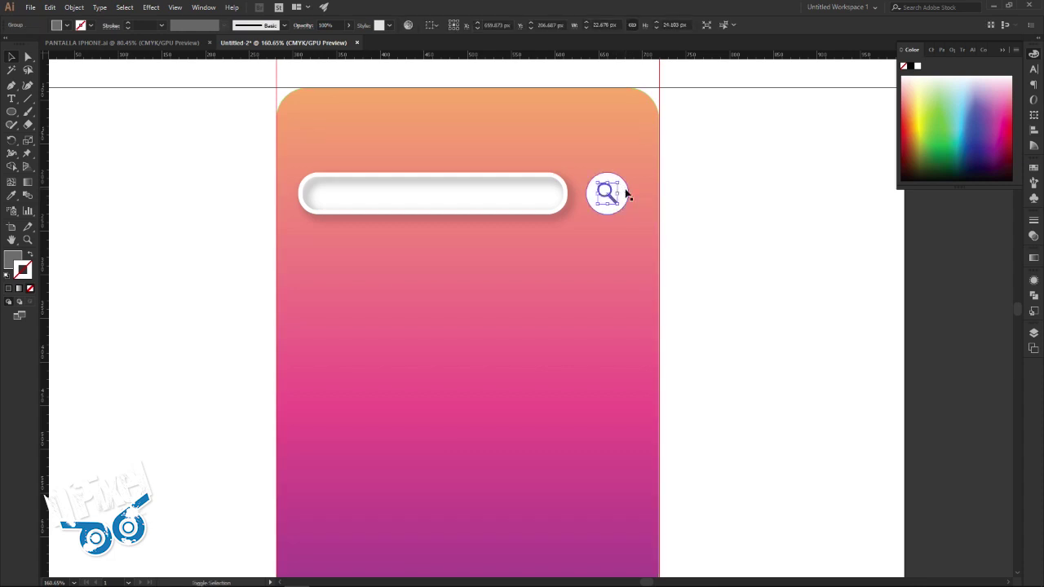
pyautogui.keyDown('shift'); pyautogui.click(626, 194); pyautogui.keyUp('shift')
pyautogui.rightClick(605, 187)
pyautogui.click(644, 257)
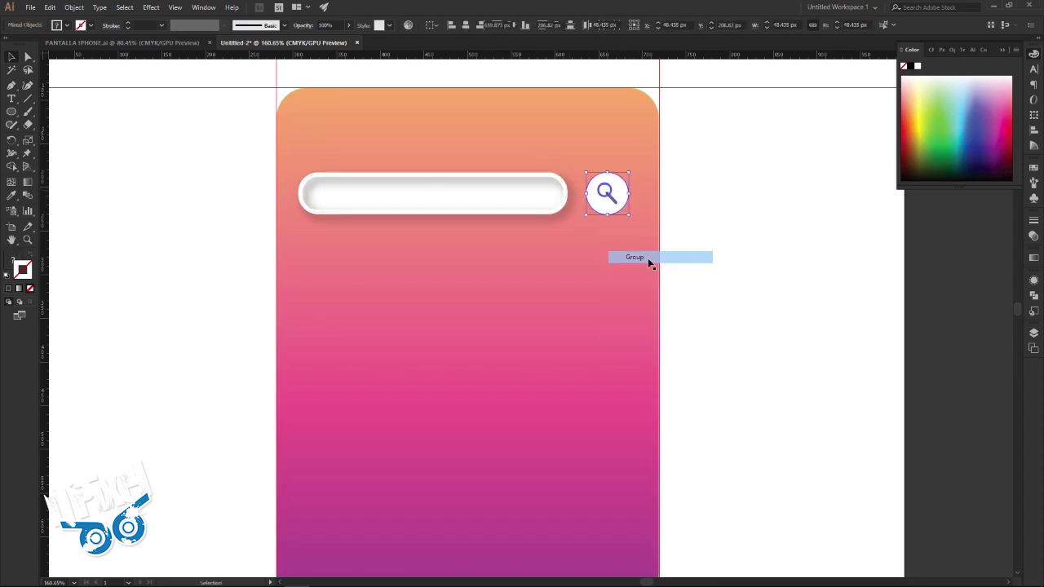
pyautogui.click(150, 8)
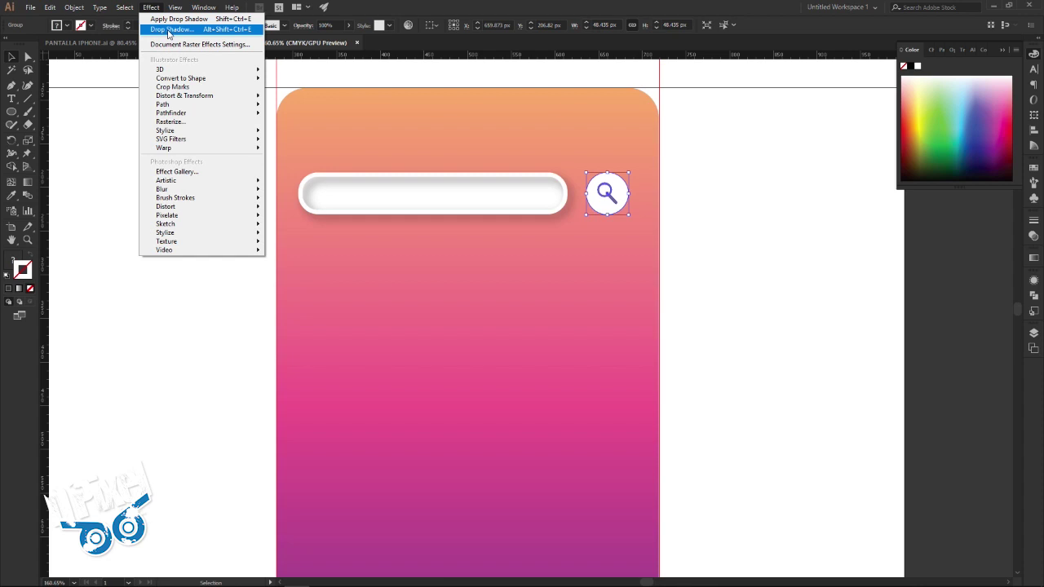
# Apply a default drop shadow to the search-circle group, then check the PANTALLA IPHONE reference
pyautogui.click(169, 31)
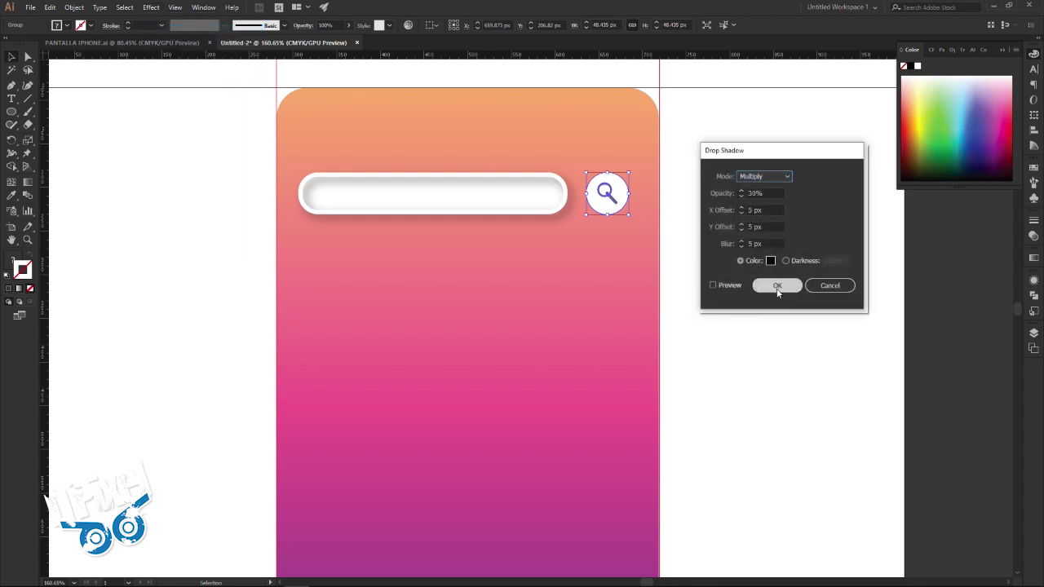
pyautogui.click(777, 285)
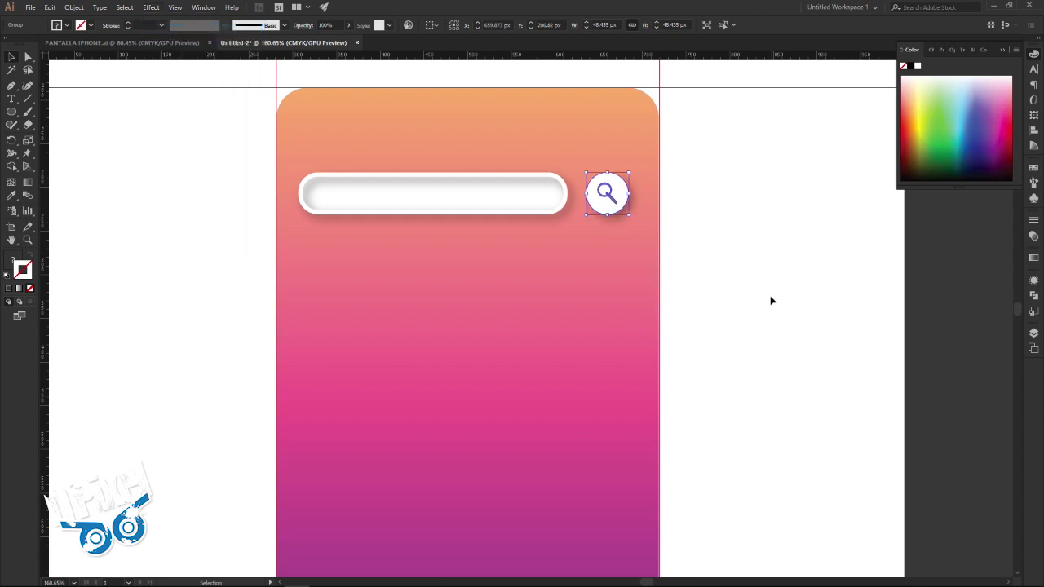
pyautogui.click(610, 202)
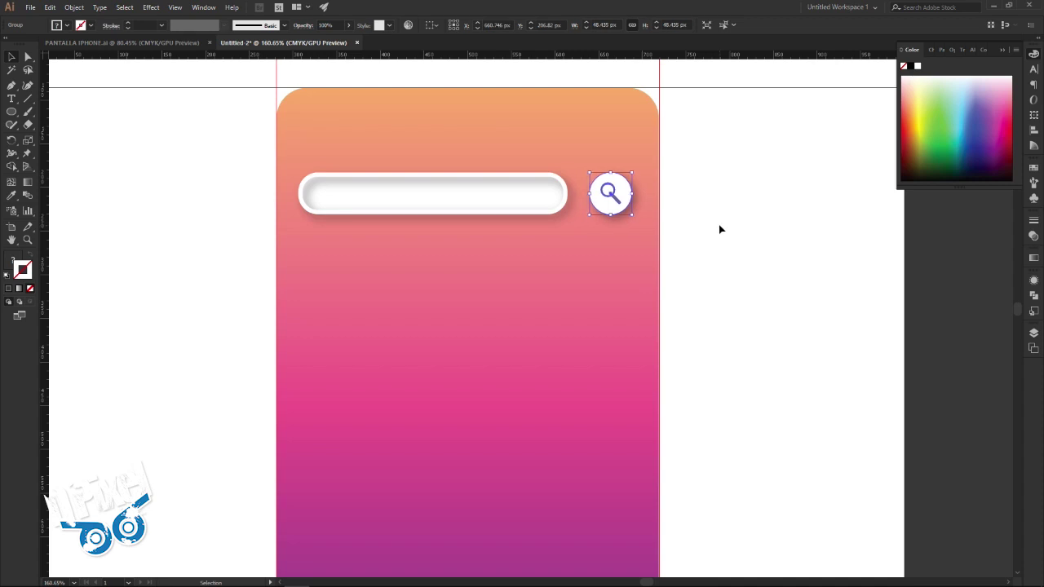
pyautogui.click(718, 224)
pyautogui.click(181, 42)
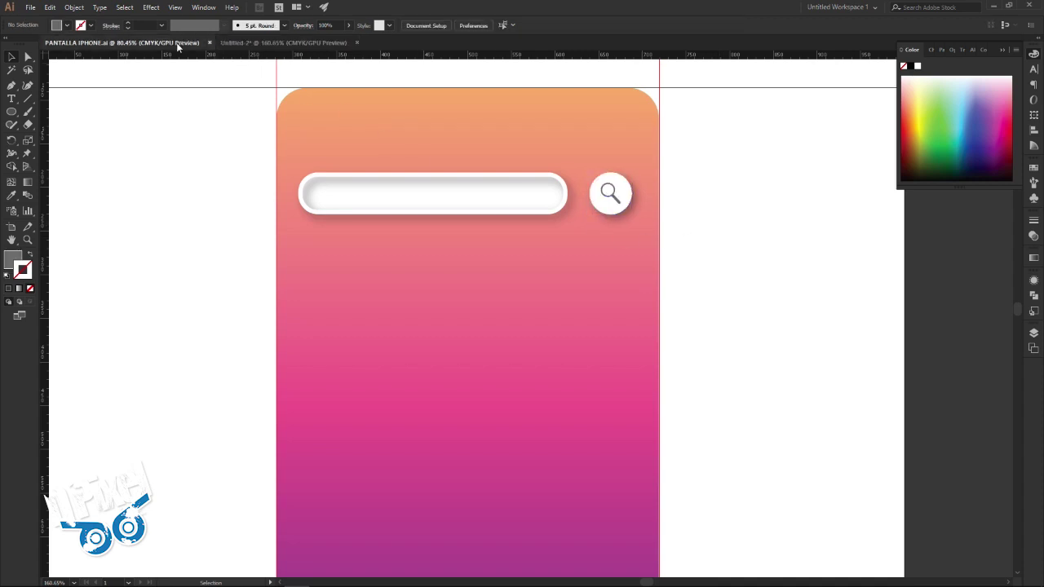
pyautogui.click(248, 43)
pyautogui.scroll(-3, 522, 257)
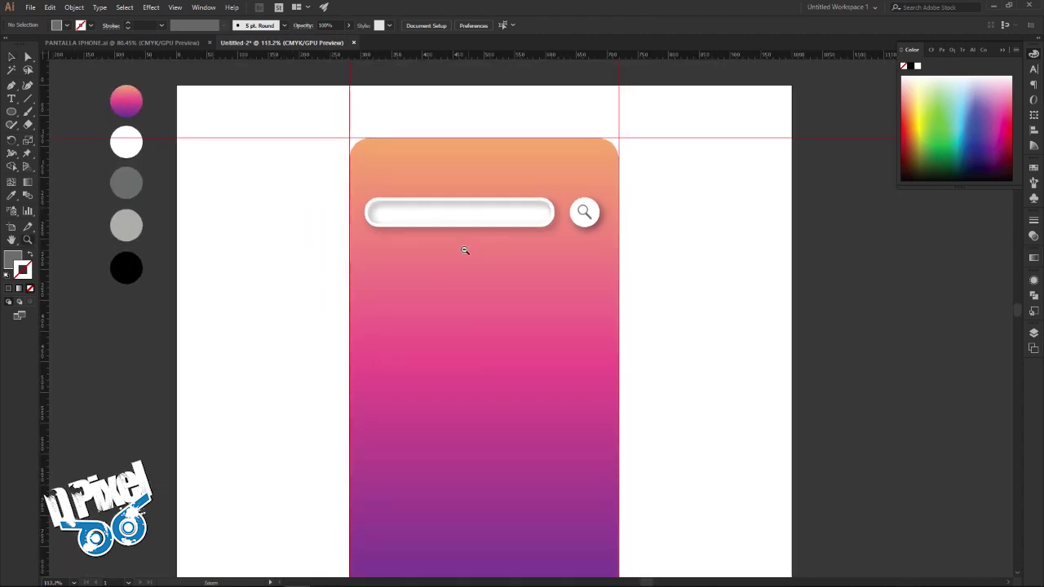
# After checking the reference, draw a small rounded-rectangle bar near the phone top
pyautogui.scroll(-2, 470, 250)
pyautogui.moveTo(503, 319); pyautogui.dragTo(505, 292)
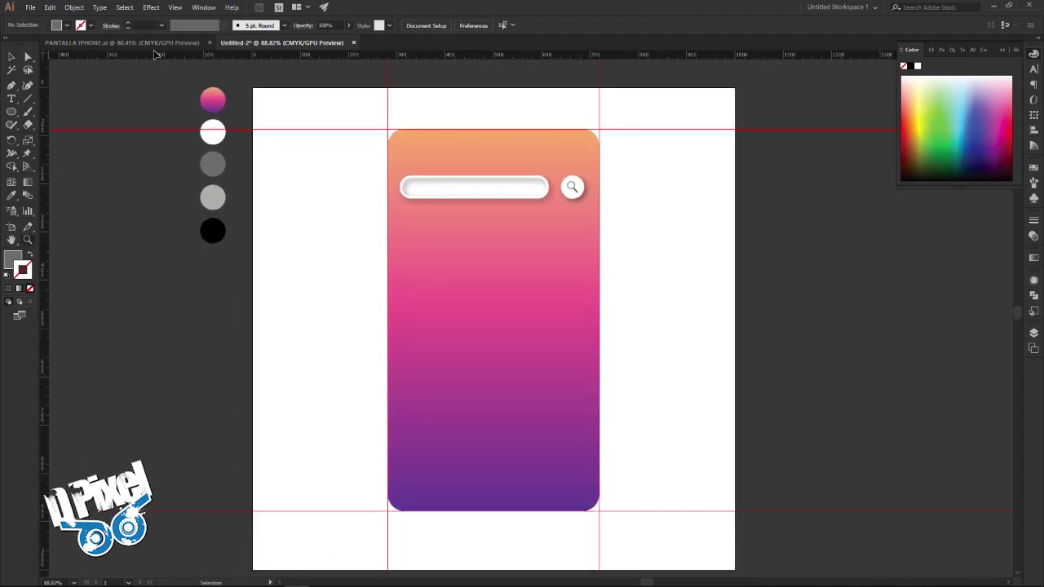
pyautogui.click(112, 44)
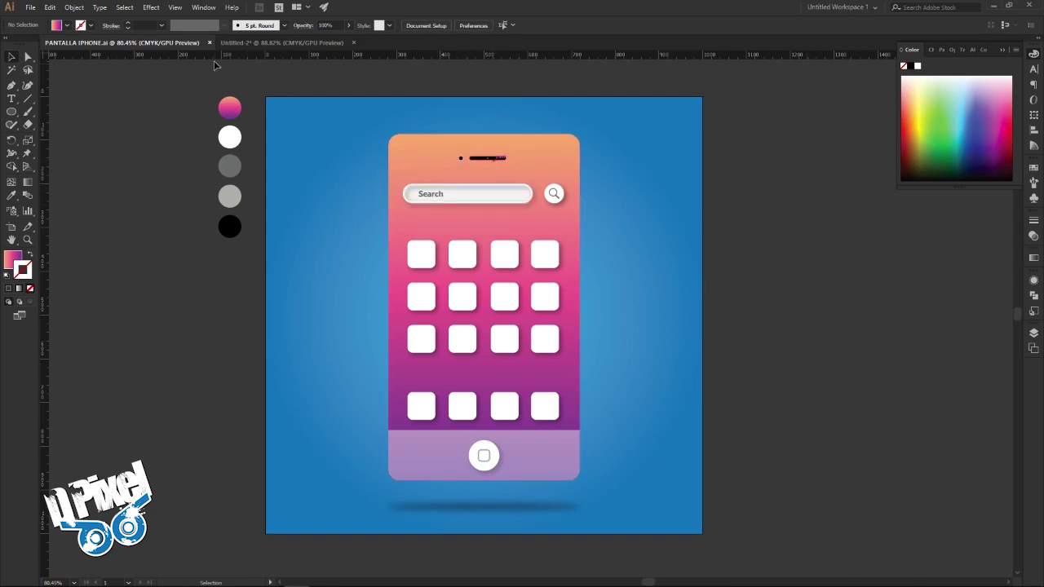
pyautogui.click(282, 43)
pyautogui.click(14, 113)
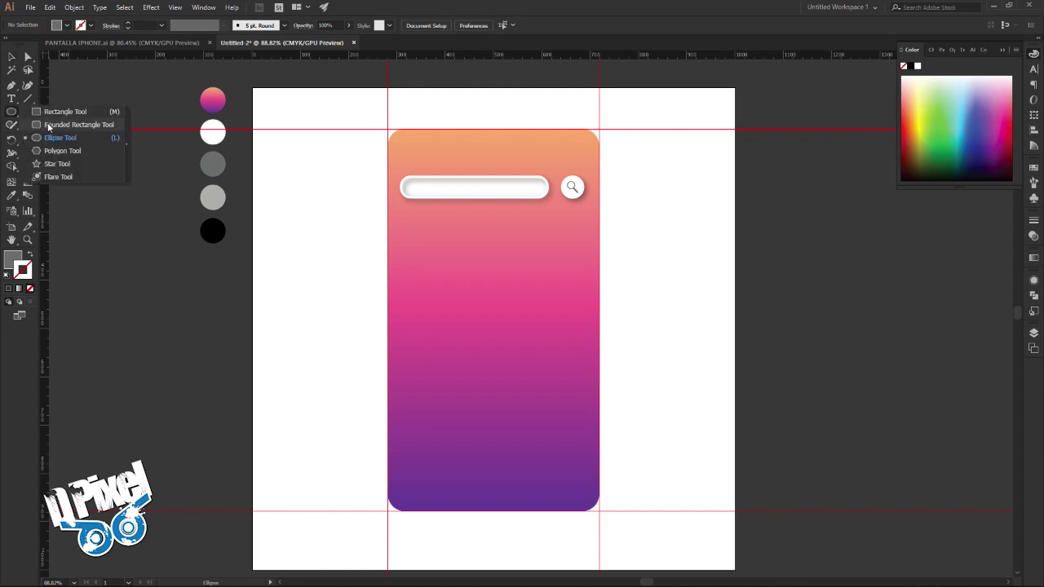
pyautogui.click(48, 125)
pyautogui.moveTo(474, 146); pyautogui.dragTo(513, 146)
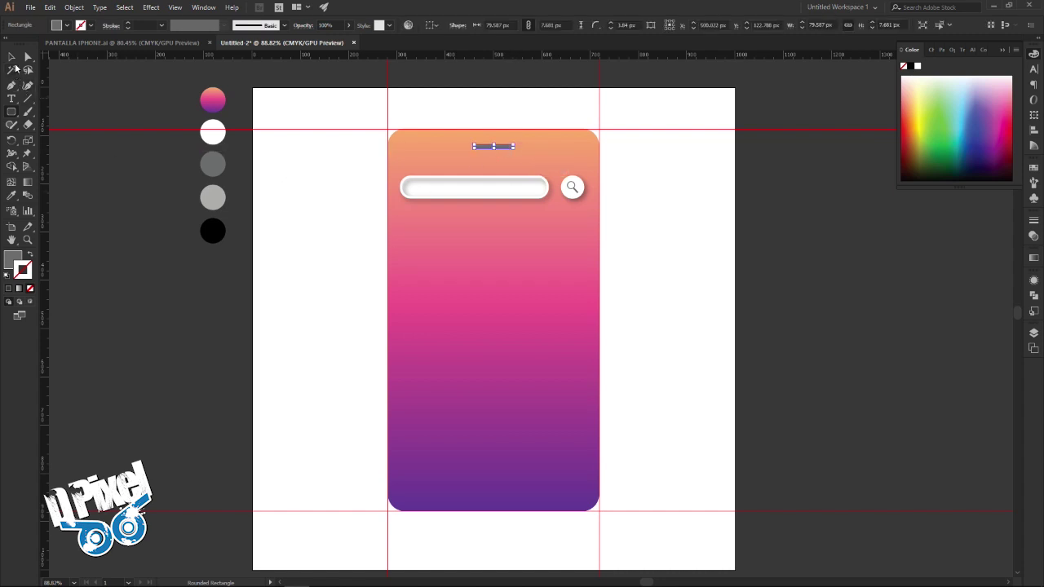
pyautogui.click(11, 57)
# Fill the bar black from the swatch with the Eyedropper and zoom in on the phone top
pyautogui.click(10, 196)
pyautogui.click(212, 231)
pyautogui.click(13, 57)
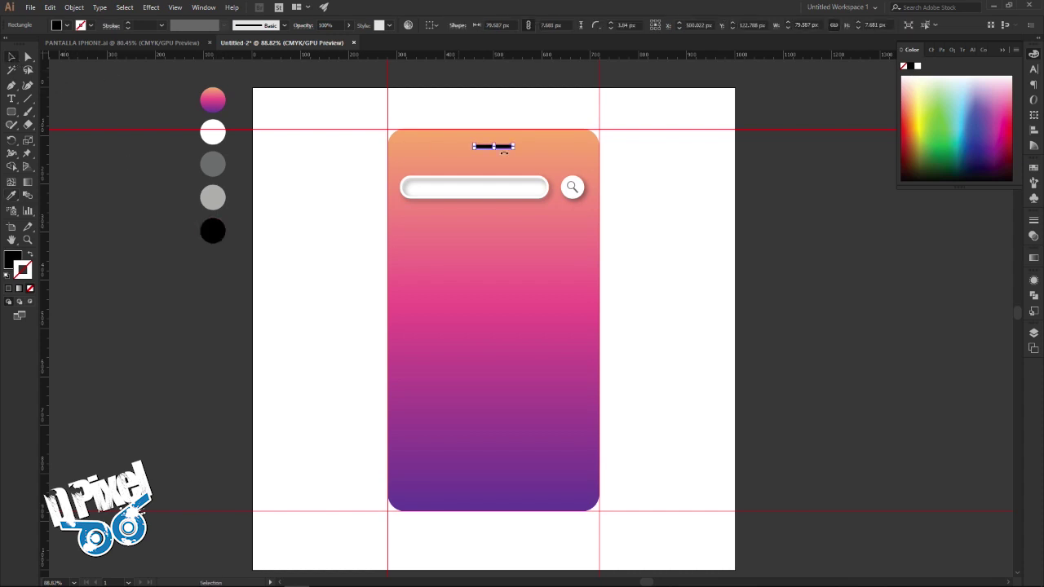
pyautogui.click(649, 177)
pyautogui.press('z')
pyautogui.moveTo(483, 148); pyautogui.dragTo(671, 178)
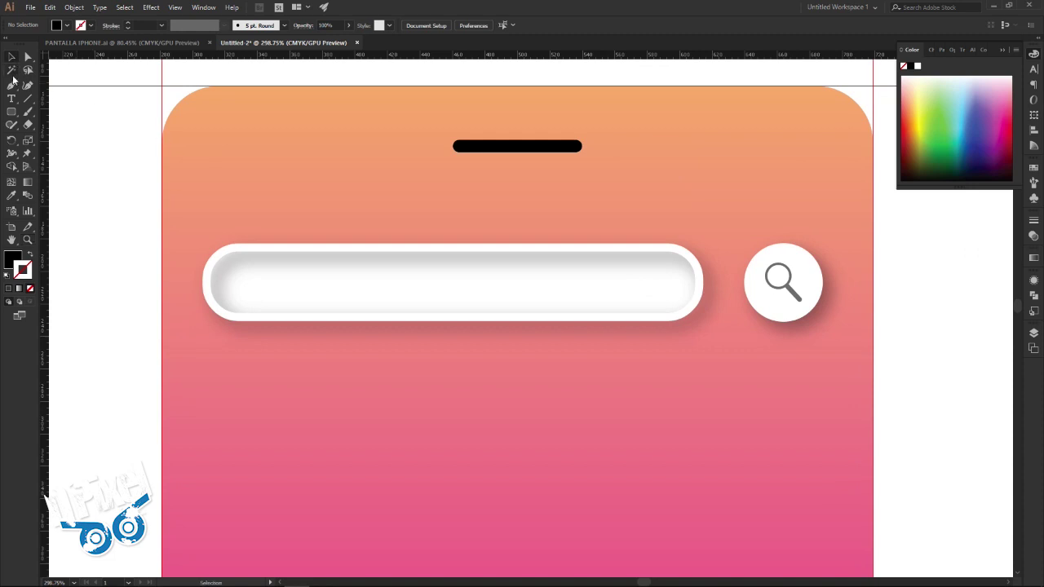
# Draw a tiny circle about 7.5 px wide at the centre of the speaker bar
pyautogui.moveTo(11, 111); pyautogui.dragTo(66, 141)
pyautogui.click(65, 139)
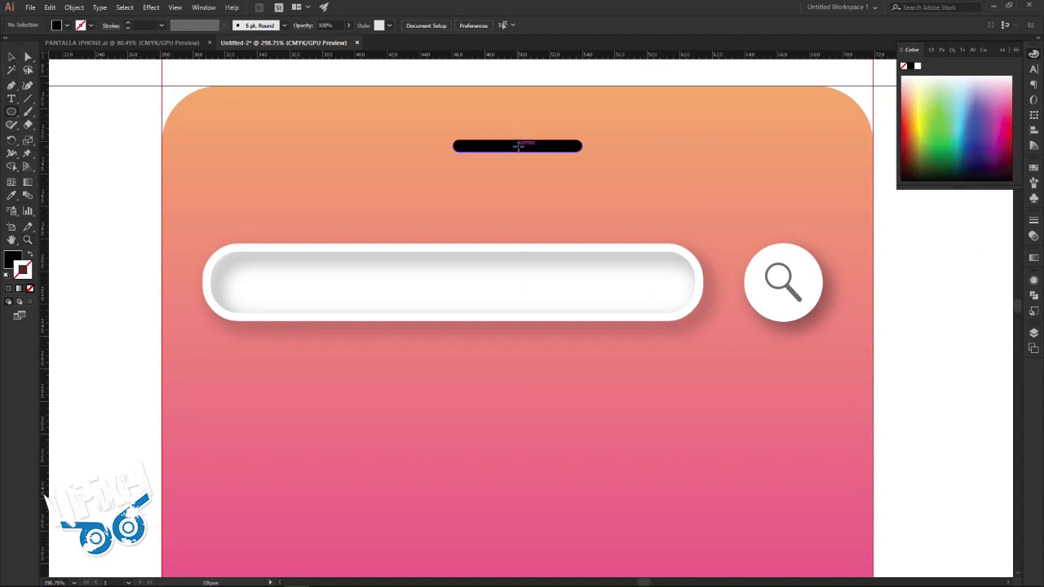
pyautogui.moveTo(517, 145); pyautogui.dragTo(522, 148)
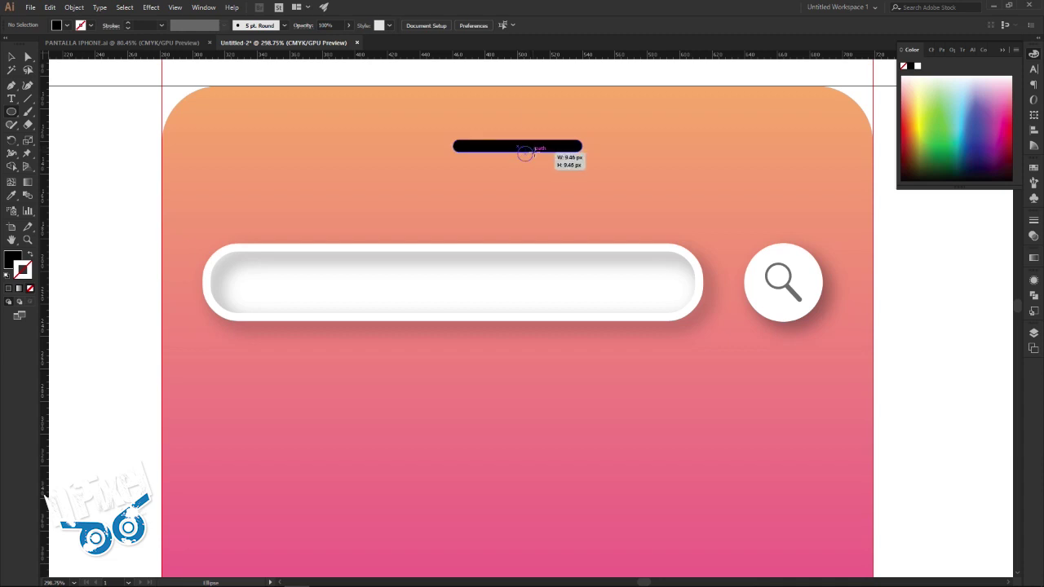
pyautogui.moveTo(523, 148); pyautogui.dragTo(520, 146)
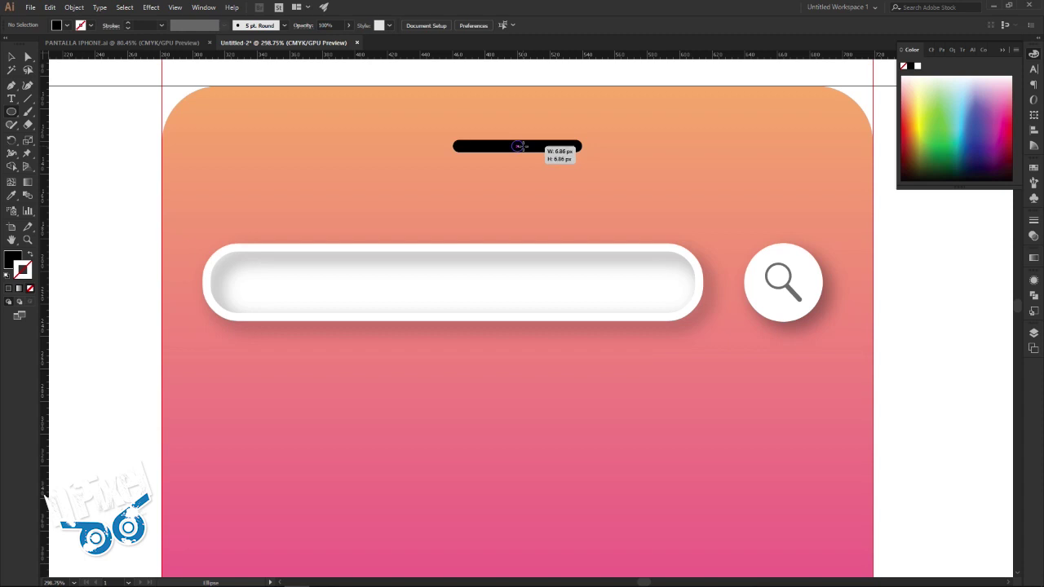
pyautogui.moveTo(522, 146); pyautogui.dragTo(521, 147)
pyautogui.moveTo(521, 147); pyautogui.dragTo(521, 147)
# Nudge the circle to just left of the speaker bar and zoom out to the artboard
pyautogui.click(13, 59)
pyautogui.hotkey('shift', 'Left')
pyautogui.hotkey('shift', 'Left')
pyautogui.hotkey('shift', 'Left')
pyautogui.hotkey('shift', 'Left')
pyautogui.hotkey('shift', 'Left')
pyautogui.press('Left')
pyautogui.press('Left')
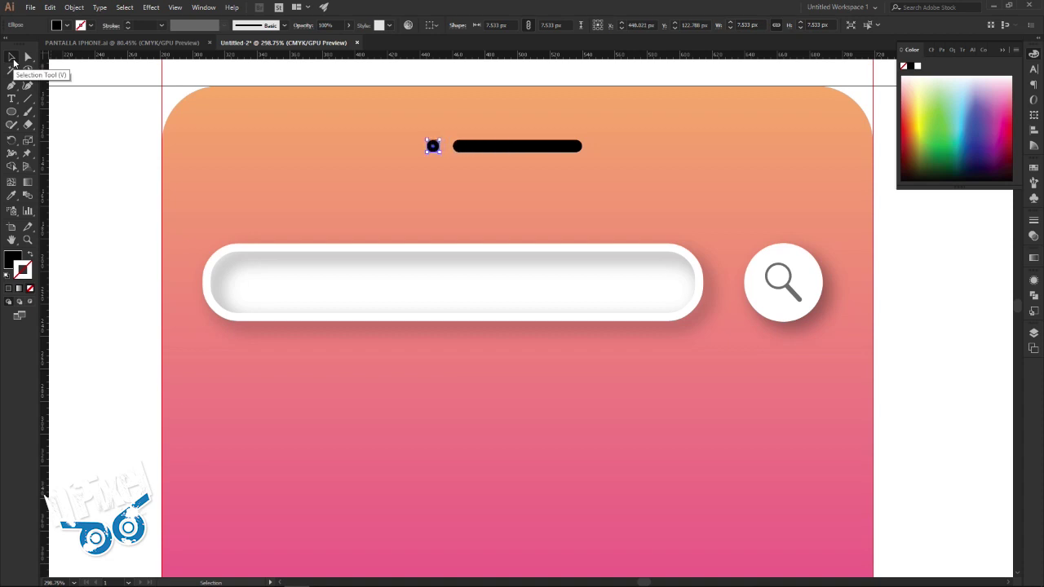
pyautogui.click(86, 156)
pyautogui.moveTo(595, 200); pyautogui.dragTo(383, 167)
pyautogui.click(14, 59)
pyautogui.click(511, 337)
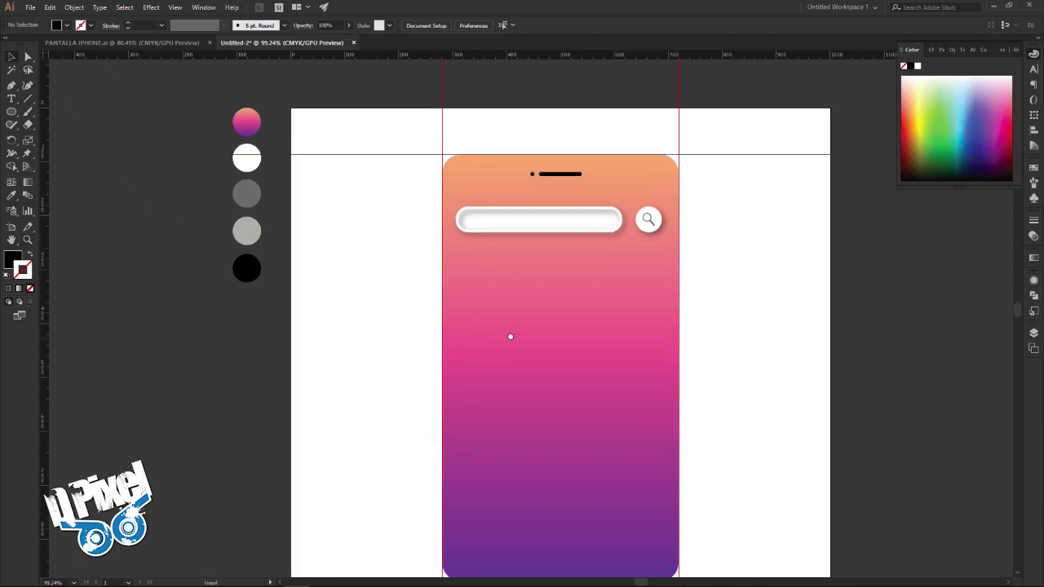
# Lower the black speaker bar slightly after comparing with the reference mockup
pyautogui.moveTo(510, 338); pyautogui.dragTo(485, 298)
pyautogui.click(131, 43)
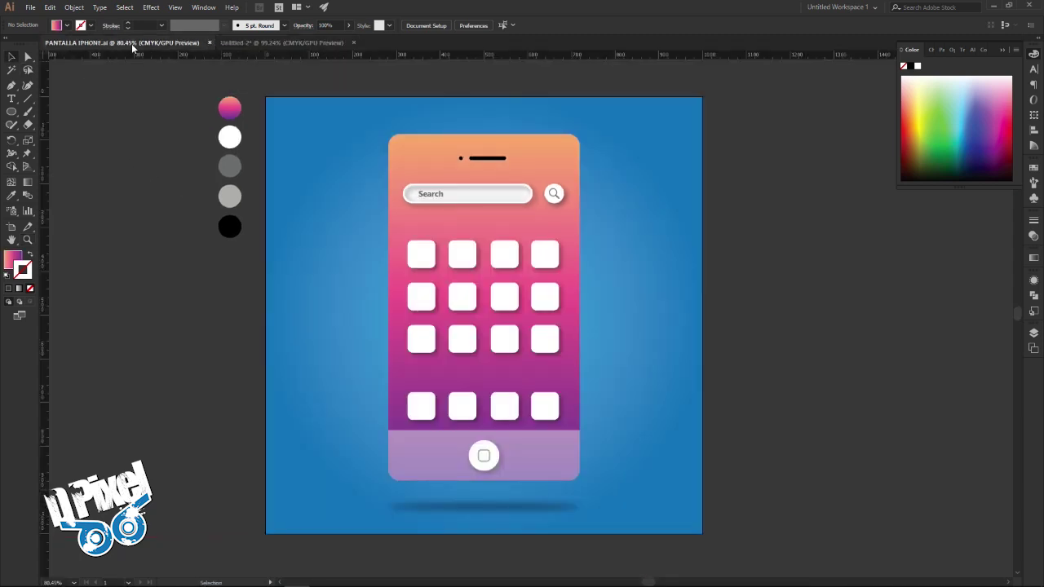
pyautogui.click(268, 46)
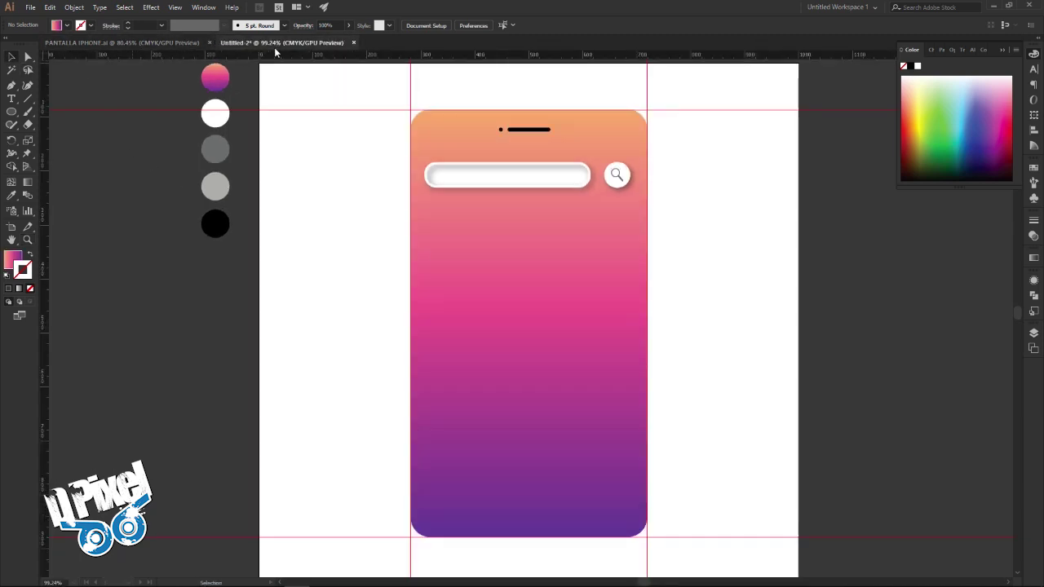
pyautogui.click(545, 130)
pyautogui.moveTo(499, 133); pyautogui.dragTo(499, 136)
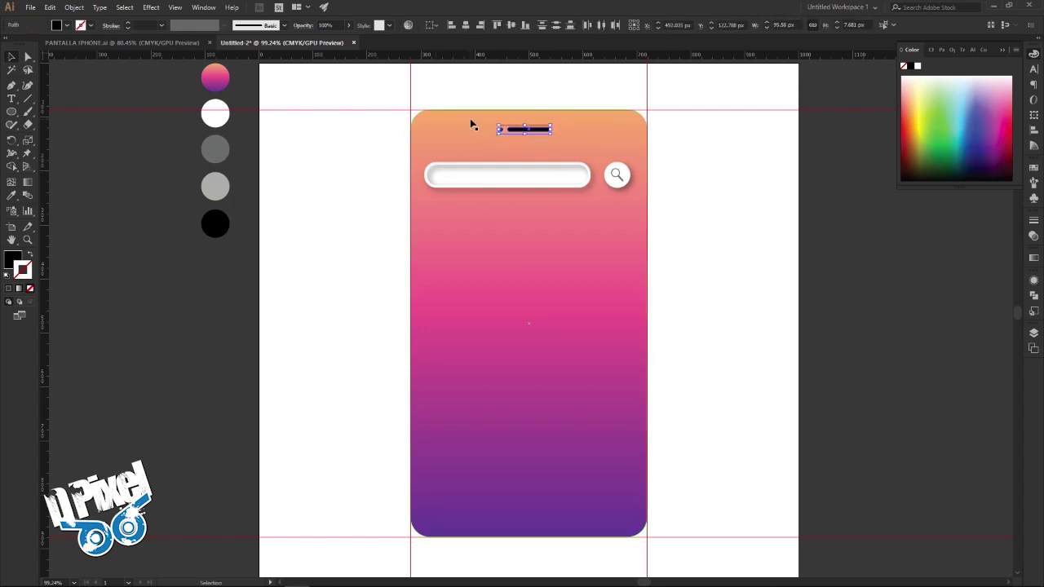
pyautogui.press('Down')
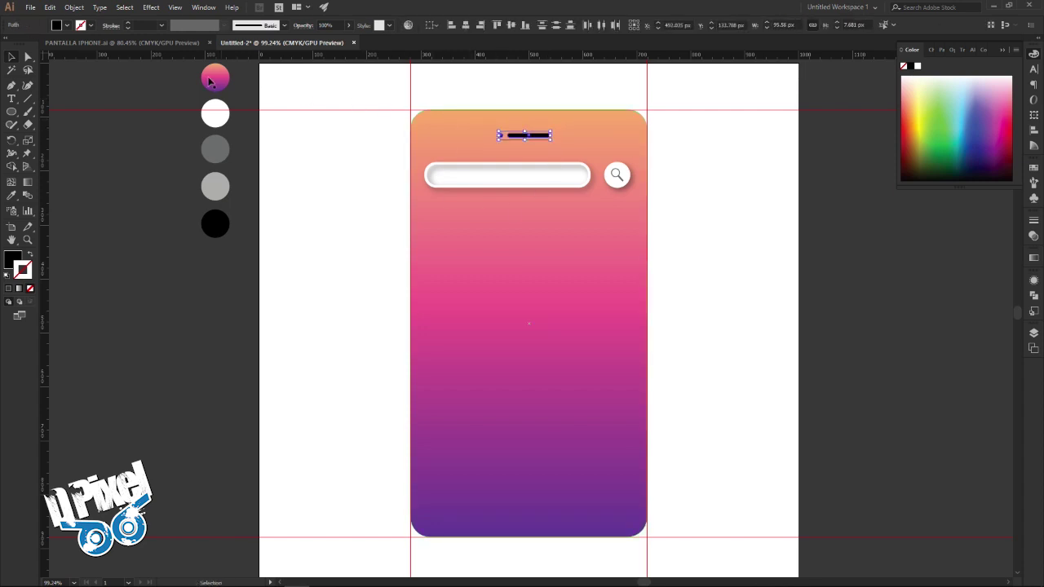
pyautogui.click(200, 65)
# Select the search bar and swap its fill and stroke
pyautogui.click(167, 42)
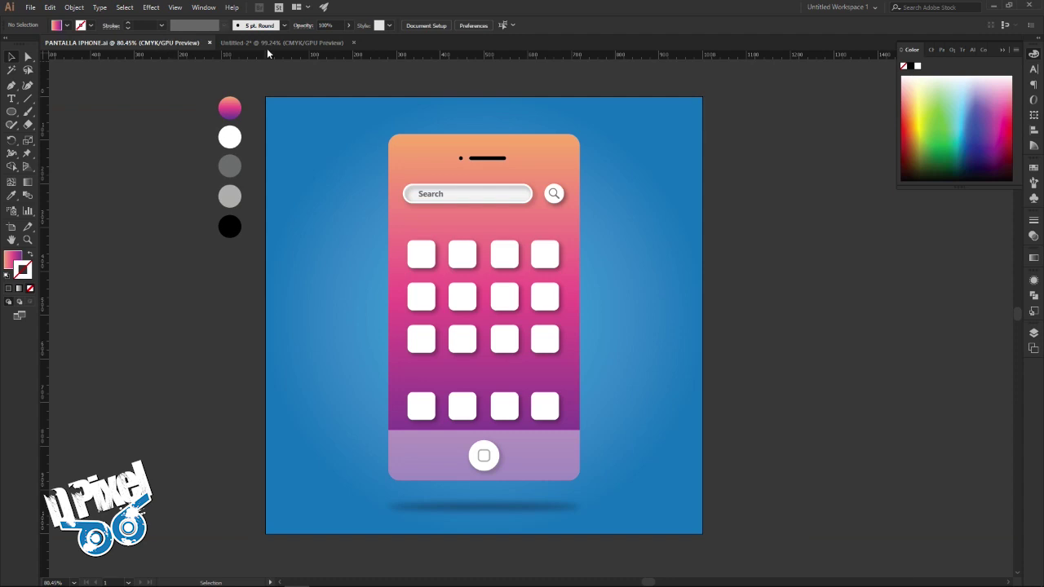
pyautogui.click(269, 42)
pyautogui.click(545, 174)
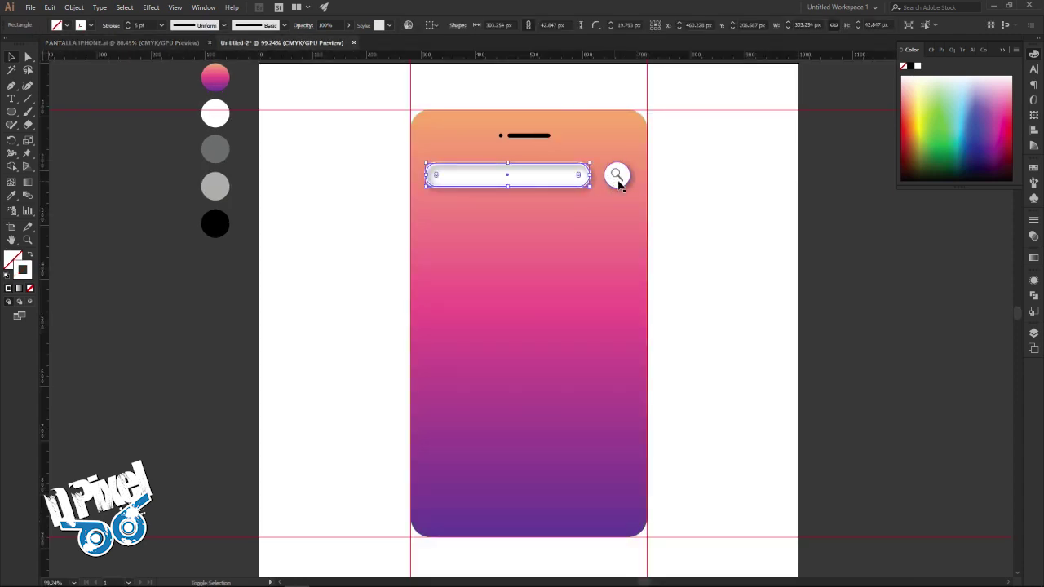
pyautogui.click(699, 189)
pyautogui.click(531, 177)
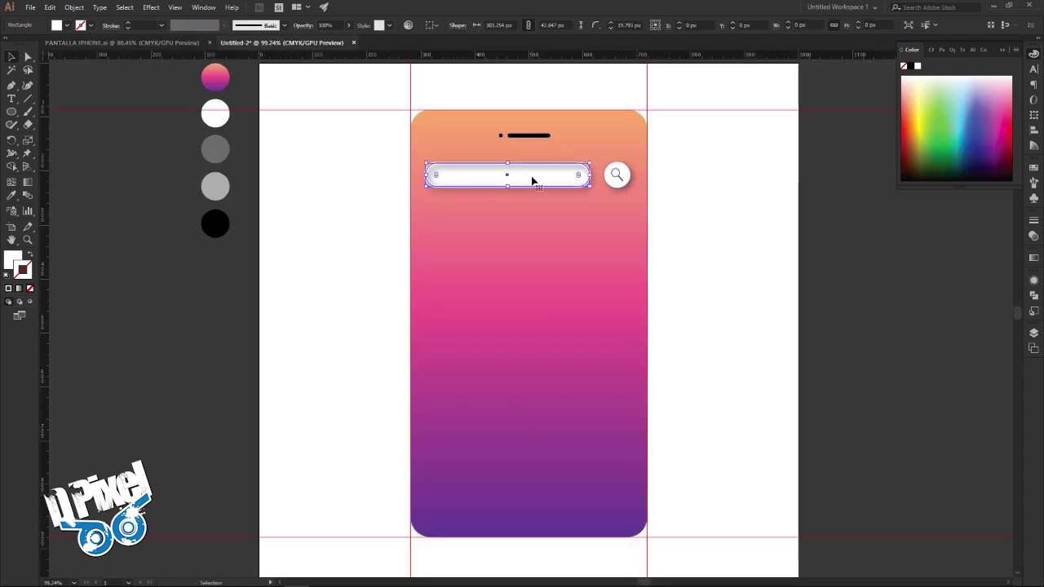
pyautogui.hotkey('shift', 'x')
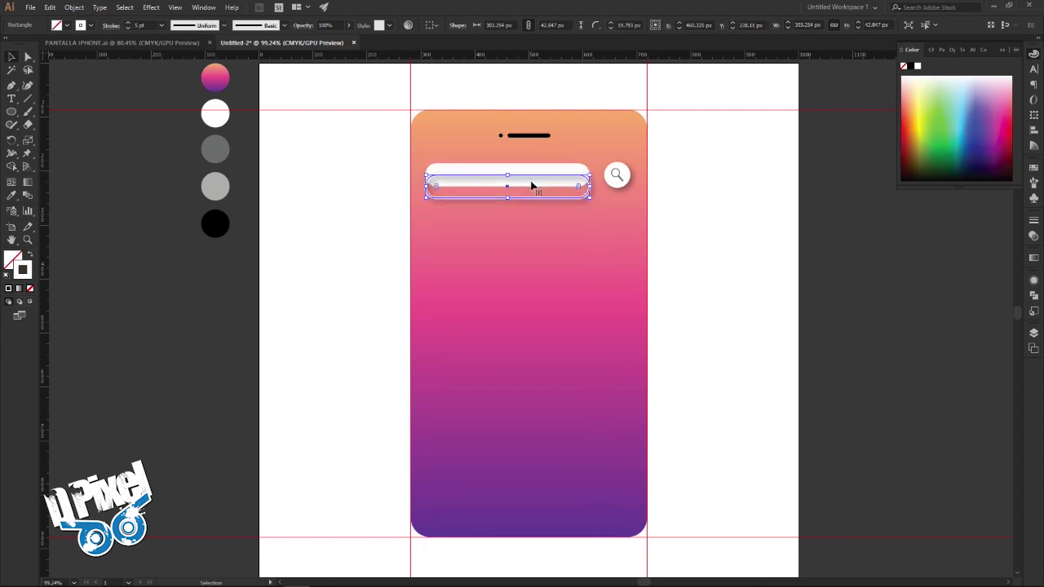
pyautogui.click(529, 180)
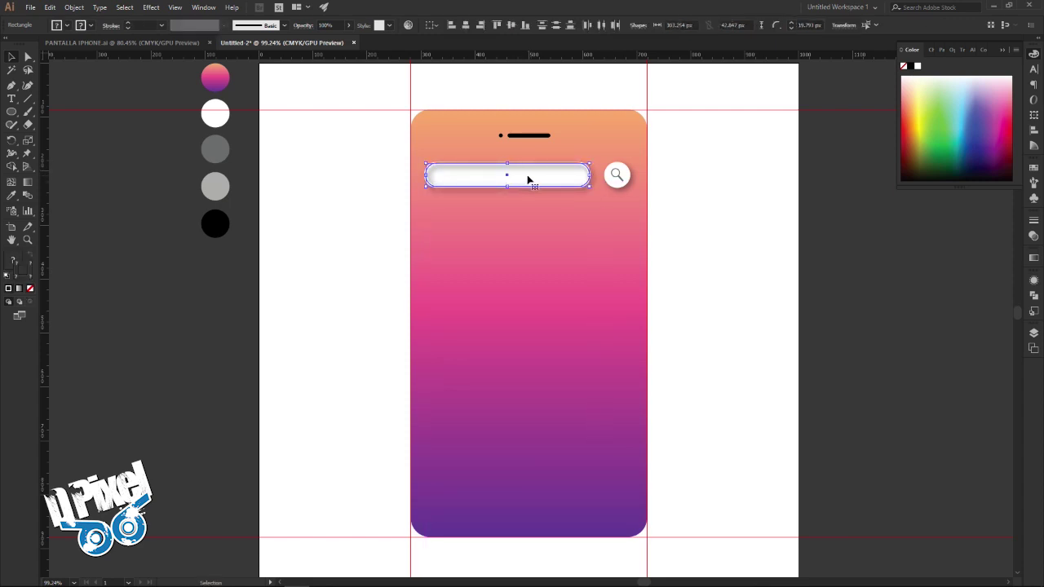
# Group the search bar with the magnifier button and nudge the group down and right
pyautogui.keyDown('shift'); pyautogui.click(614, 177); pyautogui.keyUp('shift')
pyautogui.rightClick(611, 180)
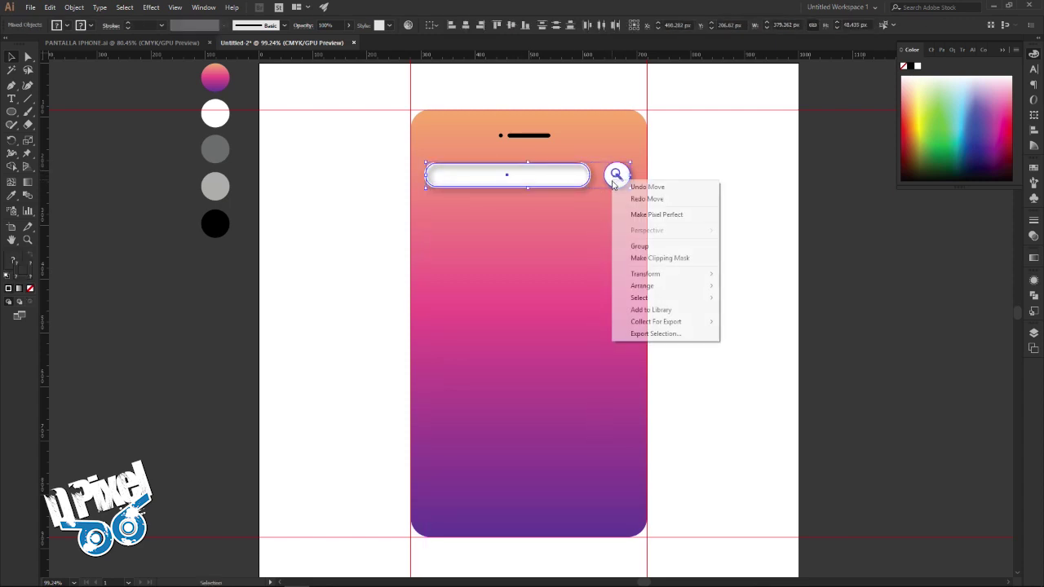
pyautogui.click(638, 245)
pyautogui.hotkey('shift', 'Down')
pyautogui.press('Down')
pyautogui.press('Down')
pyautogui.press('Down')
pyautogui.press('Down')
pyautogui.press('Down')
pyautogui.press('Down')
pyautogui.press('Down')
pyautogui.press('Down')
pyautogui.press('Down')
pyautogui.press('Down')
pyautogui.press('Right')
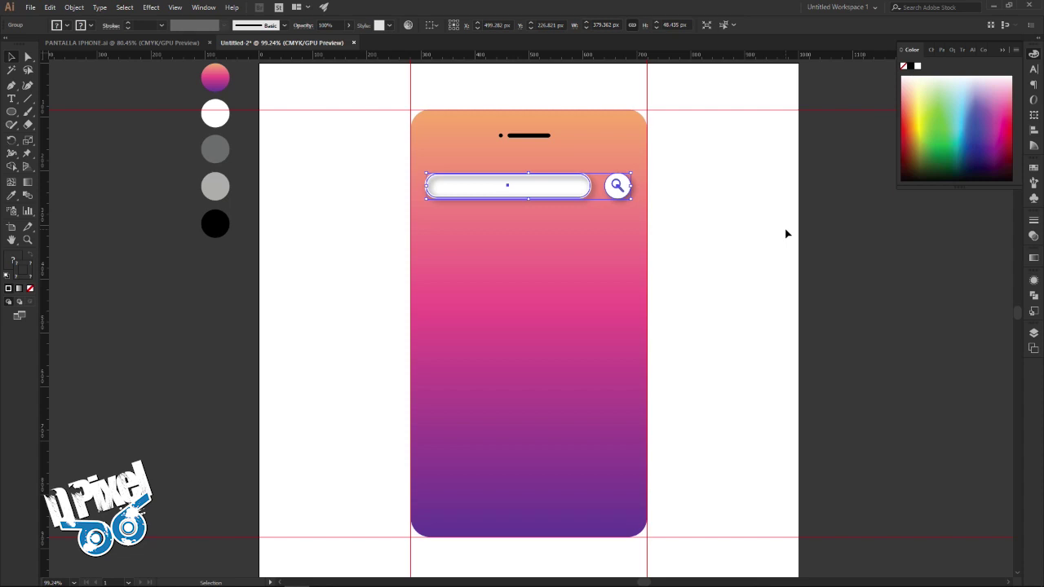
pyautogui.click(732, 224)
pyautogui.click(155, 43)
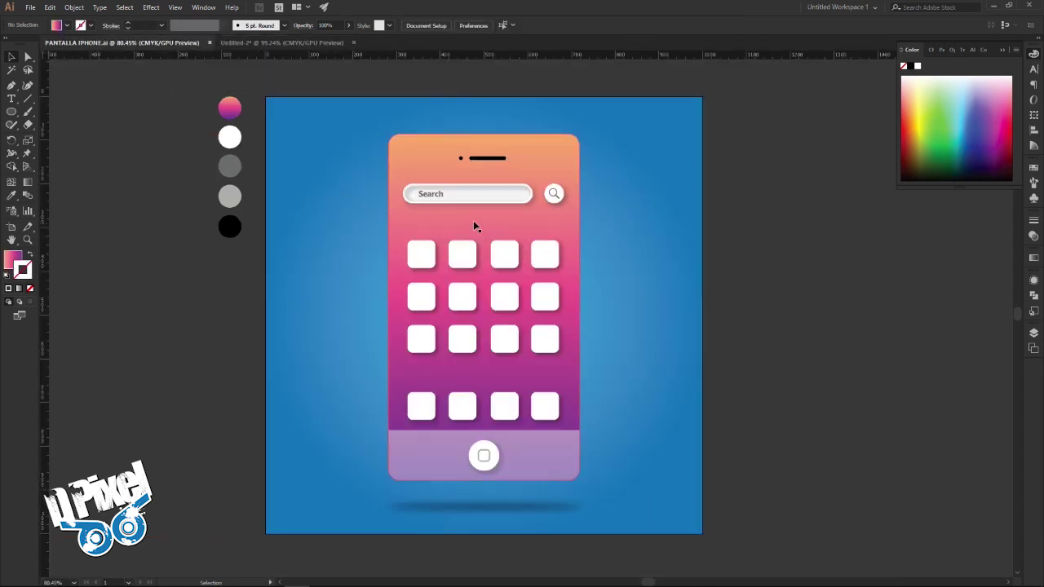
pyautogui.click(314, 42)
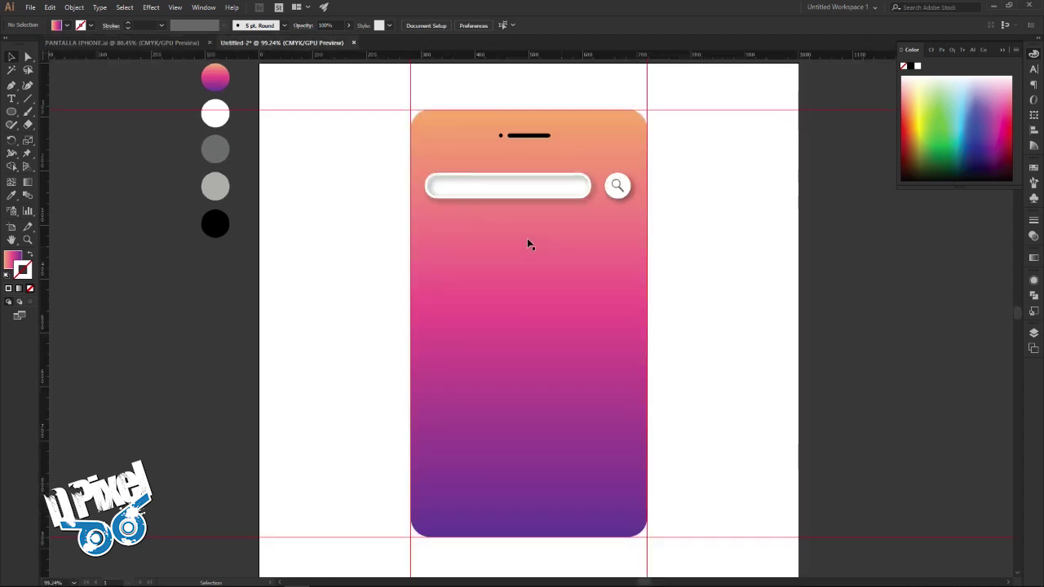
# On a new layer, type a Search label beside the phone and enlarge it to about 23 pt
pyautogui.click(30, 100)
pyautogui.click(12, 99)
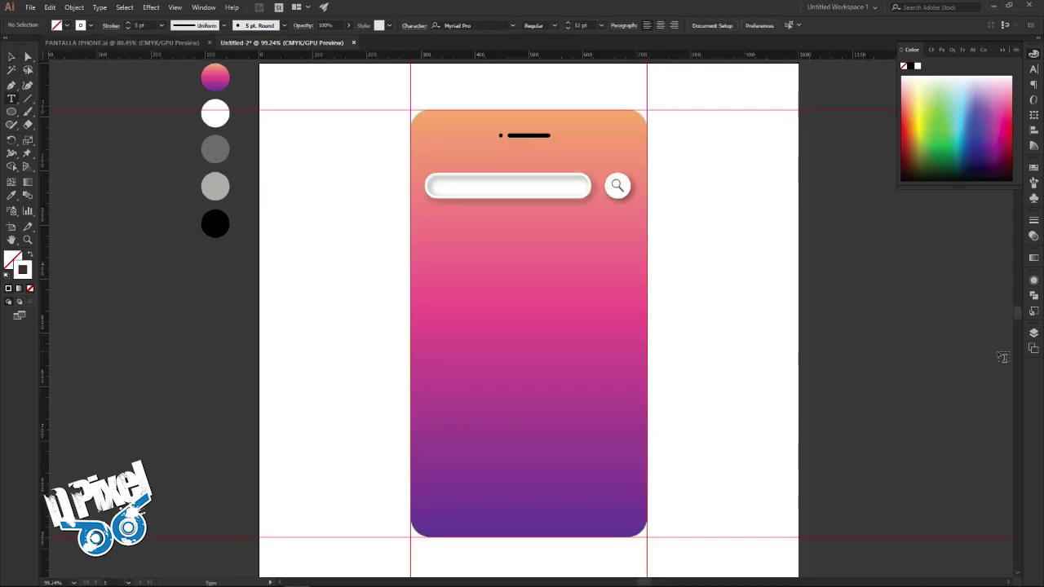
pyautogui.click(1032, 333)
pyautogui.click(990, 510)
pyautogui.click(343, 380)
pyautogui.press('BackSpace')
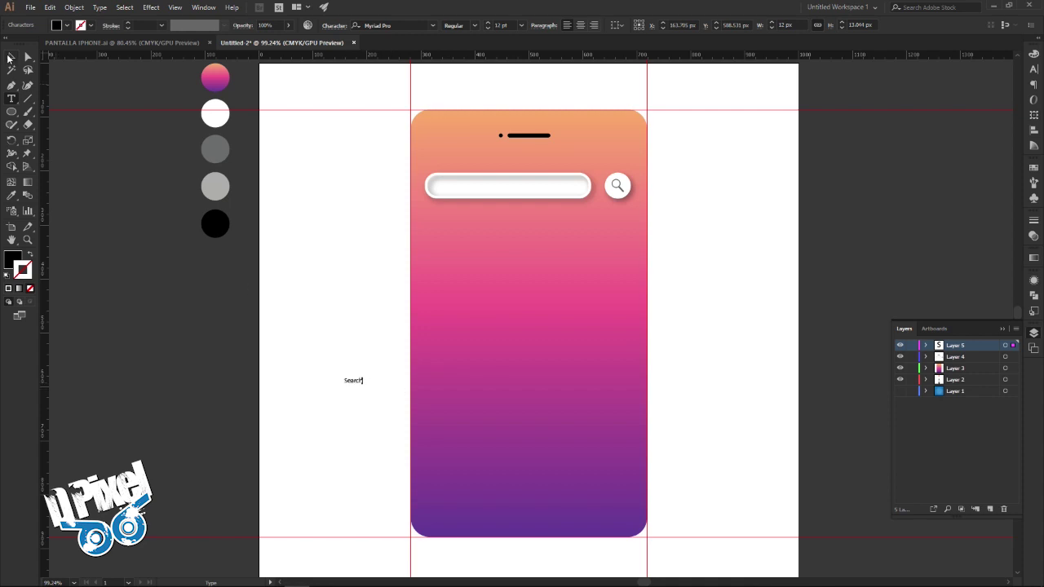
pyautogui.click(10, 57)
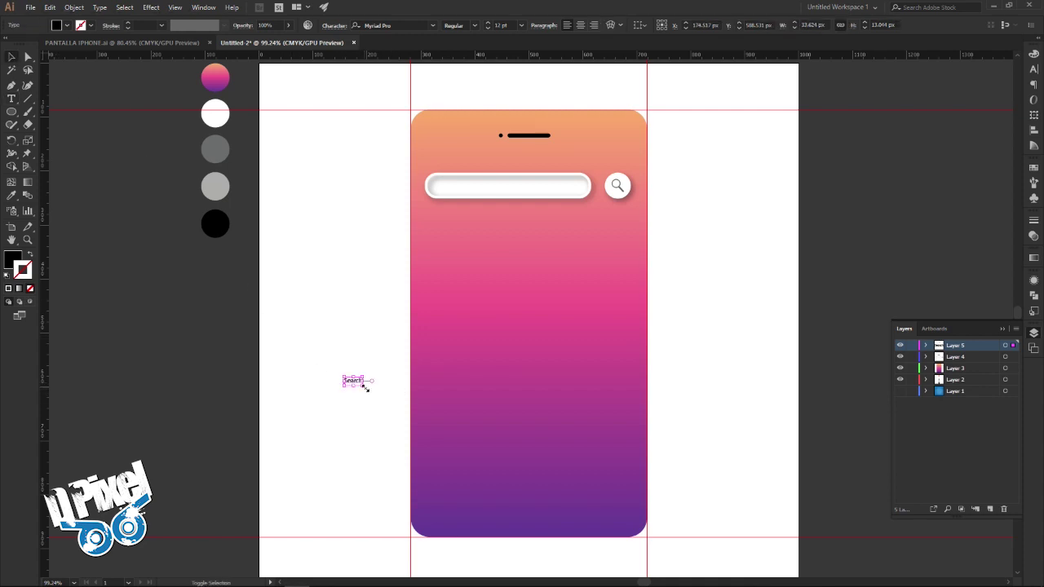
pyautogui.moveTo(365, 388); pyautogui.dragTo(371, 390)
# Colour the Search label grey, make it bold, and fit it inside the search bar
pyautogui.click(11, 199)
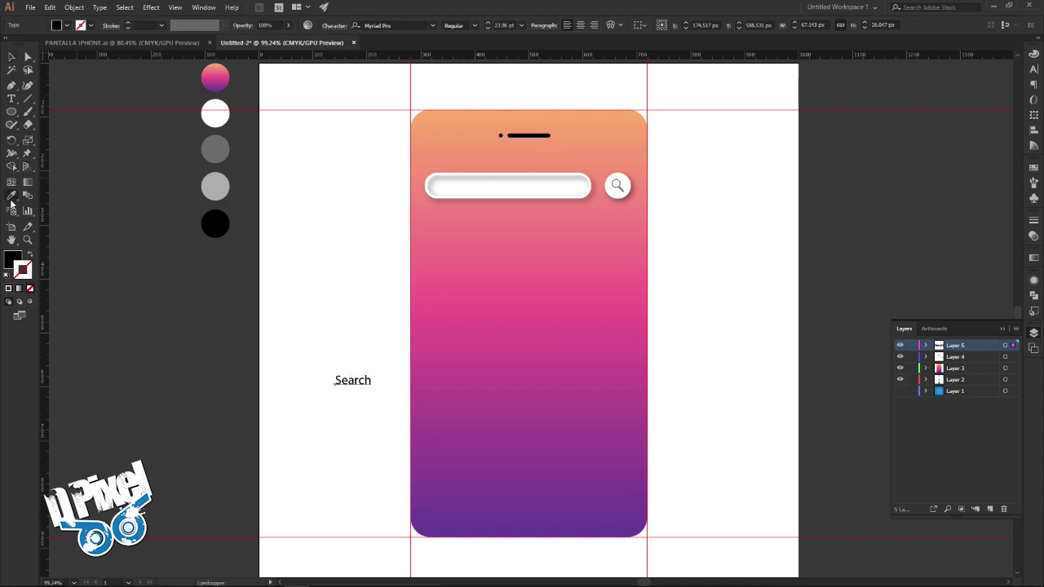
pyautogui.click(216, 161)
pyautogui.click(12, 57)
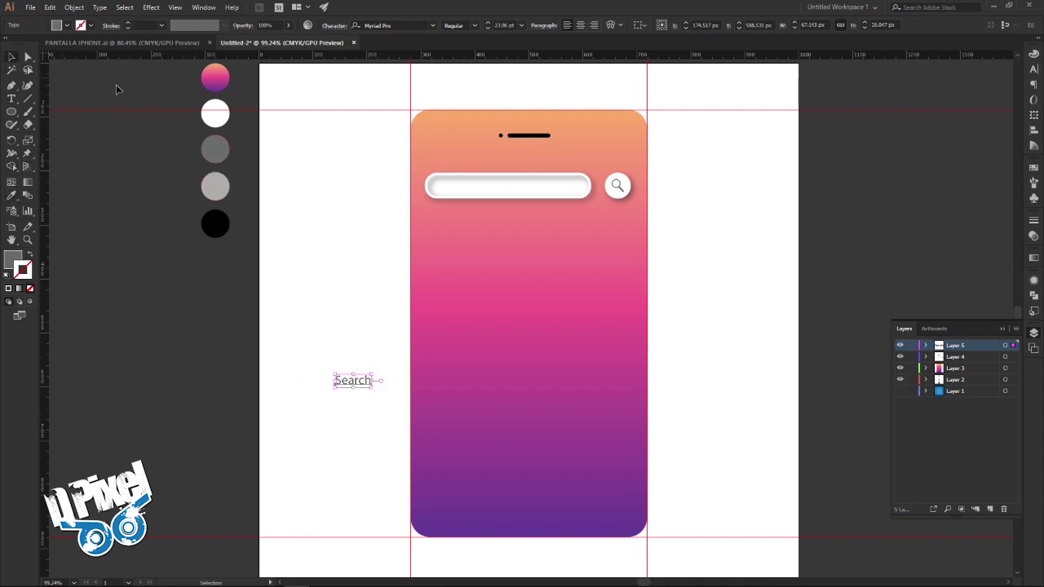
pyautogui.click(470, 27)
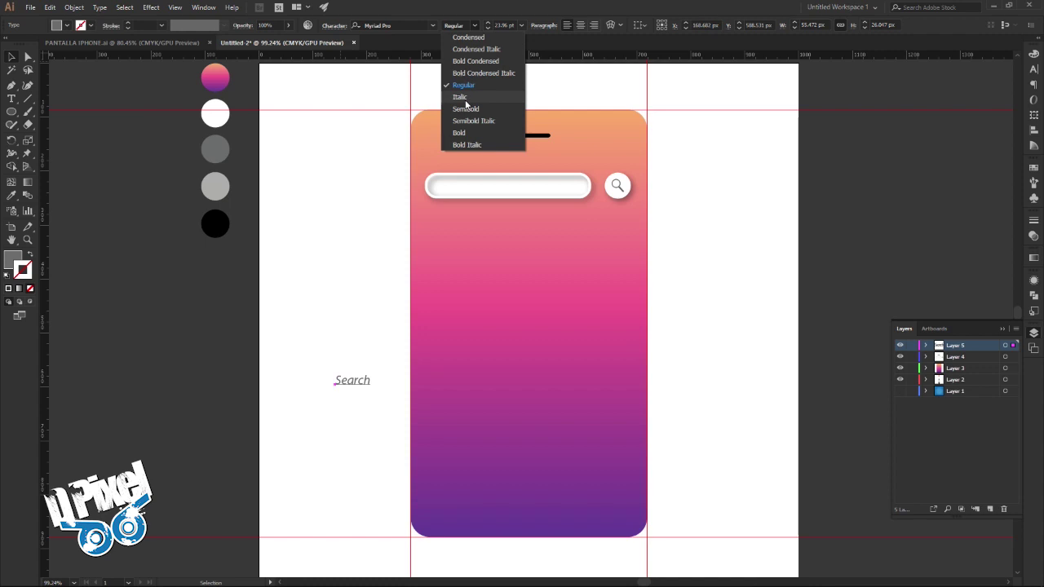
pyautogui.click(464, 133)
pyautogui.moveTo(364, 371); pyautogui.dragTo(476, 186)
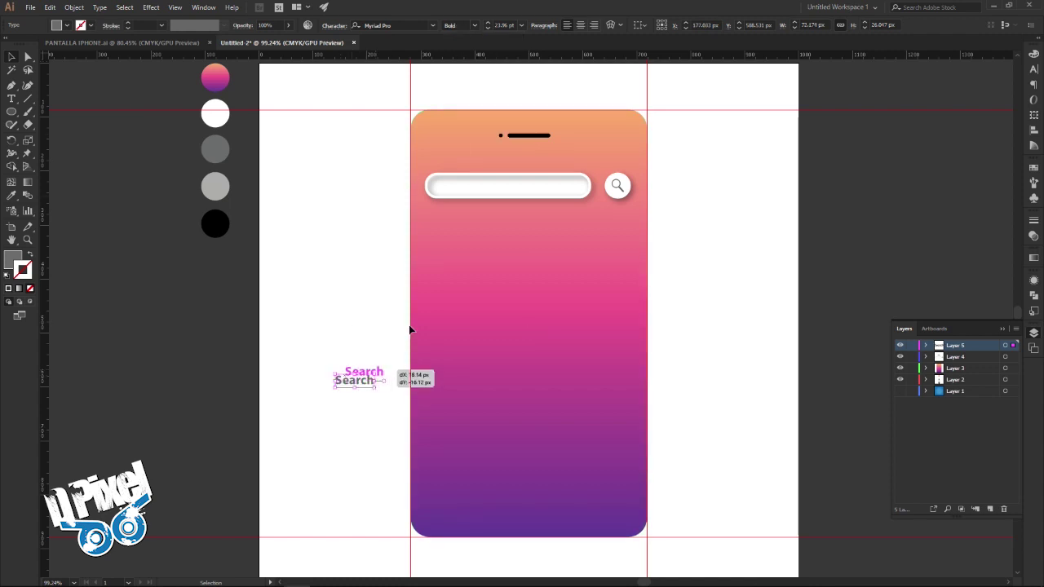
pyautogui.moveTo(475, 186); pyautogui.dragTo(493, 180)
pyautogui.press('Down')
pyautogui.press('Down')
pyautogui.press('Down')
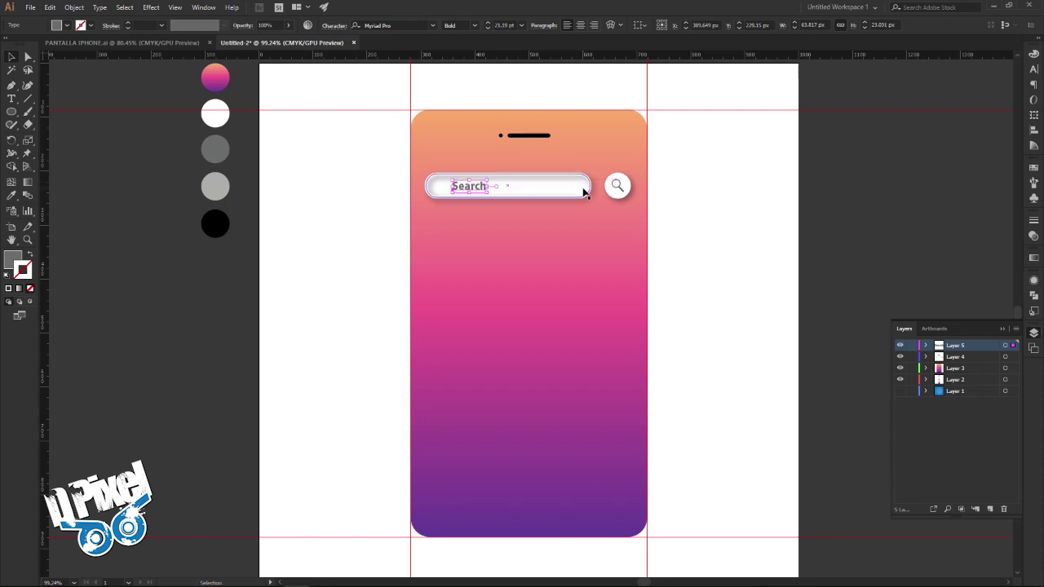
pyautogui.click(762, 214)
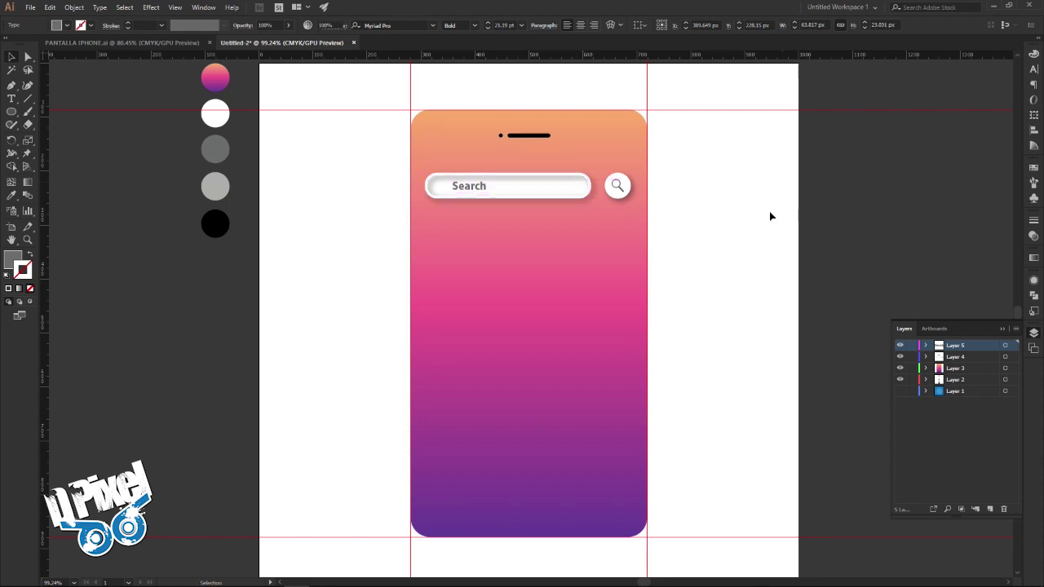
# Compare the Search label against the PANTALLA IPHONE reference mockup
pyautogui.click(189, 44)
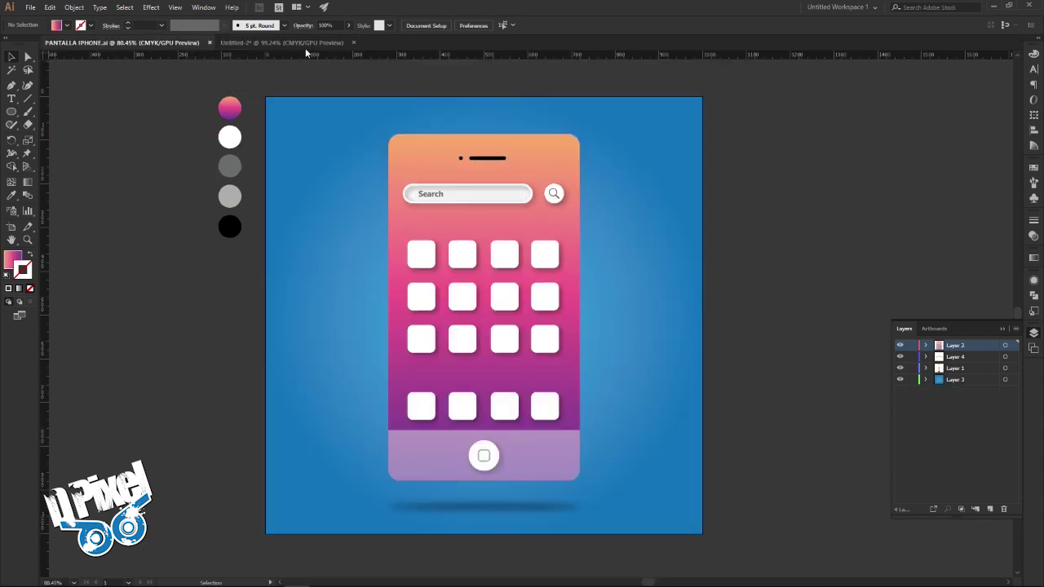
pyautogui.click(305, 45)
pyautogui.click(469, 186)
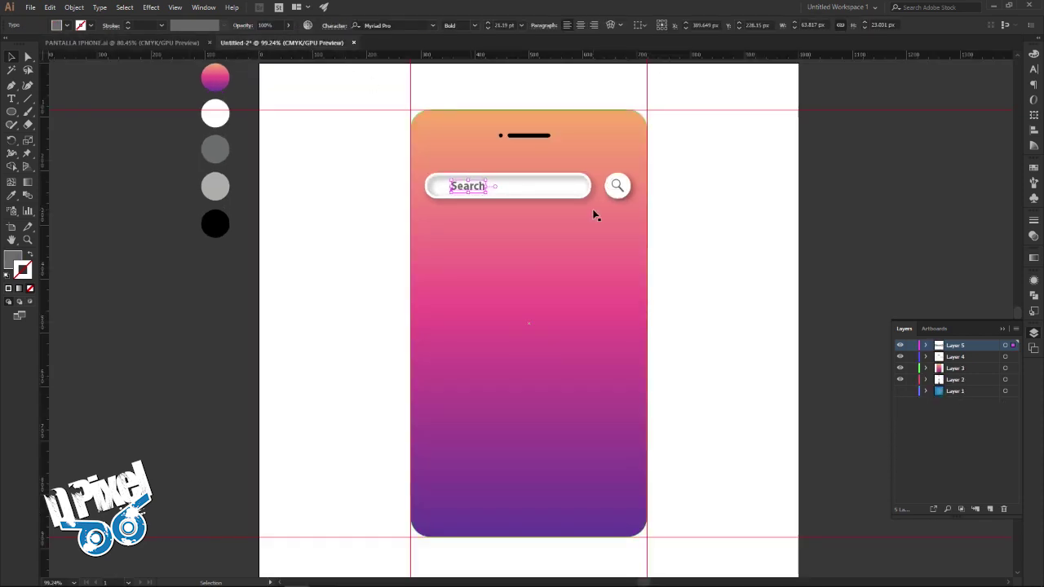
pyautogui.click(692, 225)
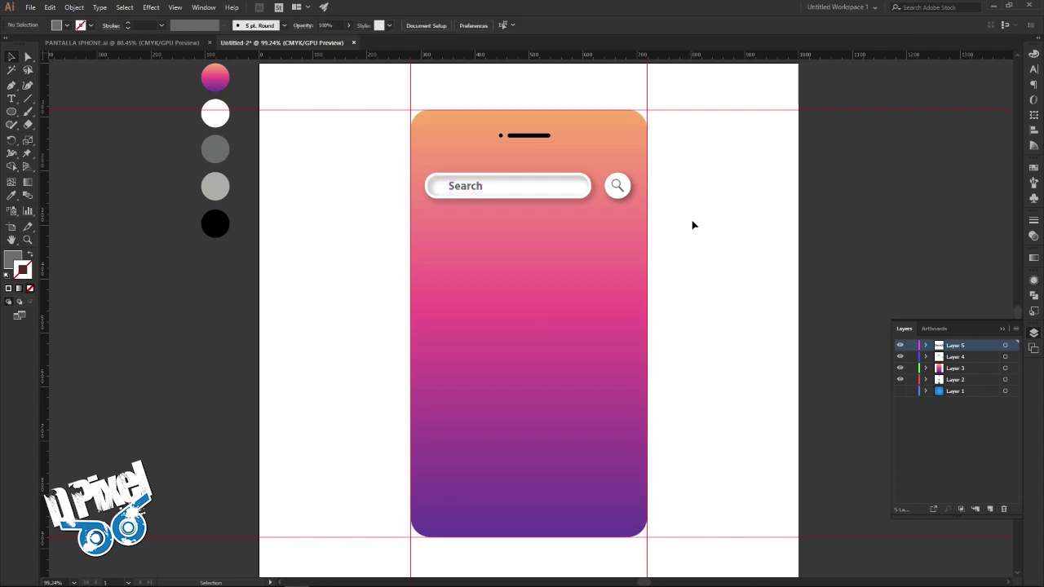
pyautogui.click(172, 44)
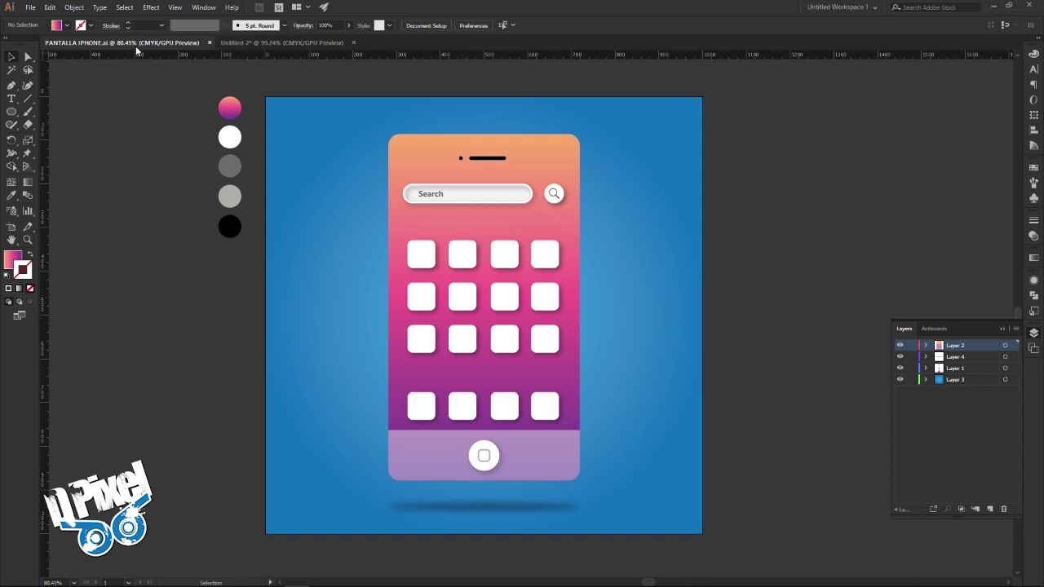
pyautogui.click(270, 43)
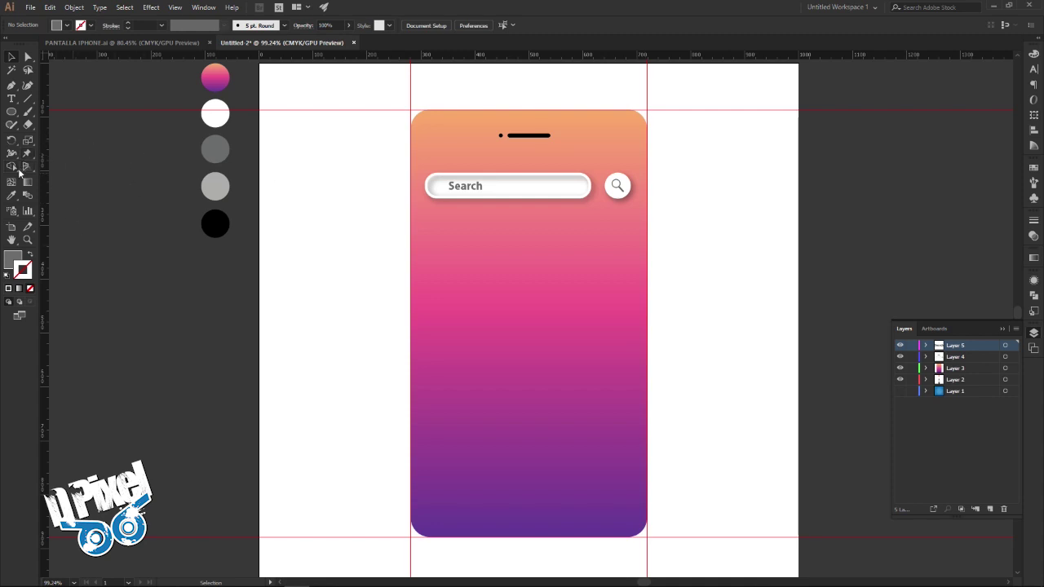
# Sample white as the fill colour and add a new empty layer for app icons
pyautogui.click(12, 196)
pyautogui.click(215, 112)
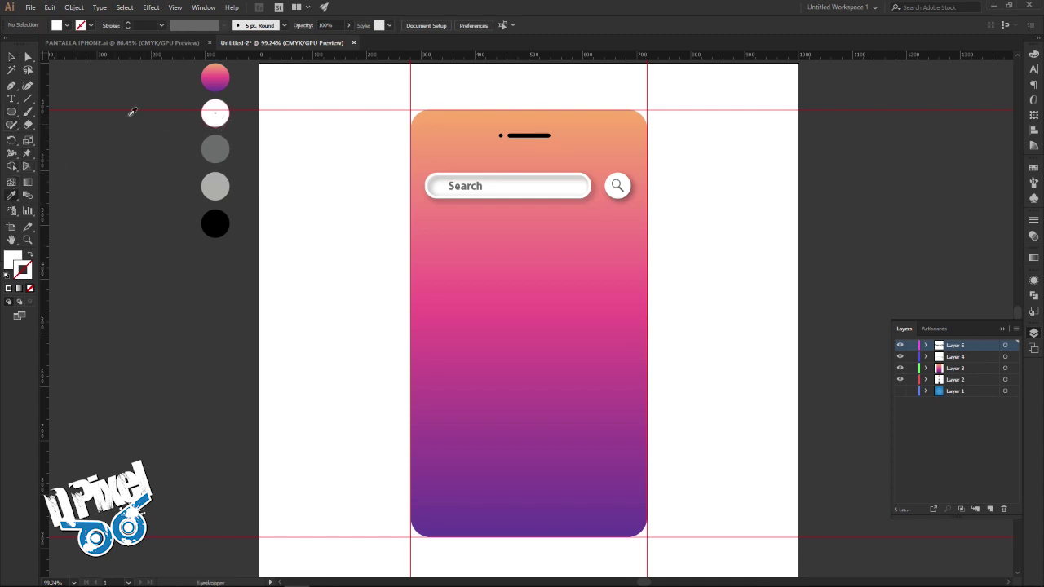
pyautogui.click(12, 59)
pyautogui.click(990, 509)
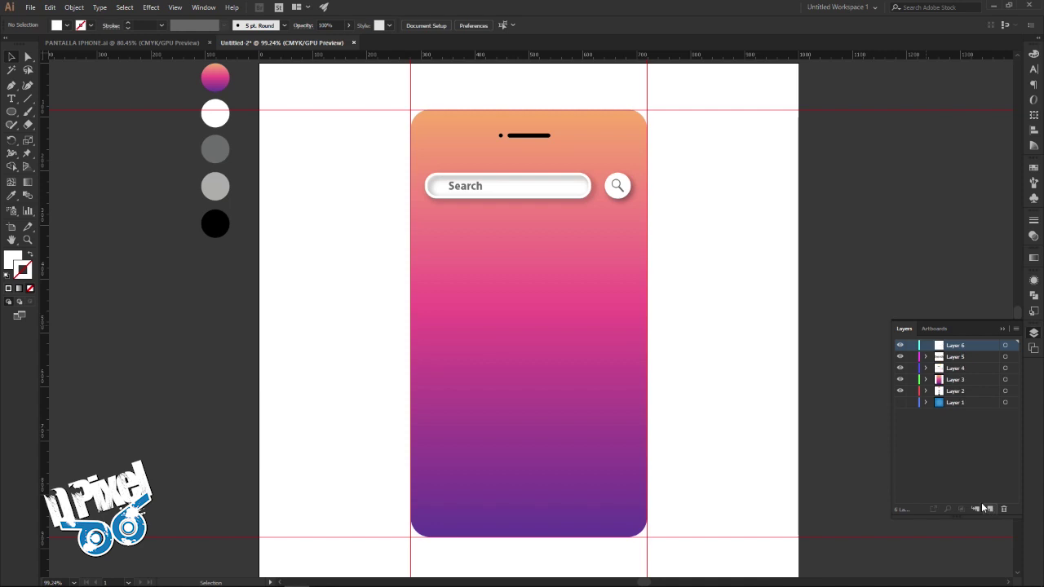
# Draw a small white rounded square below the search bar on the left
pyautogui.click(11, 113)
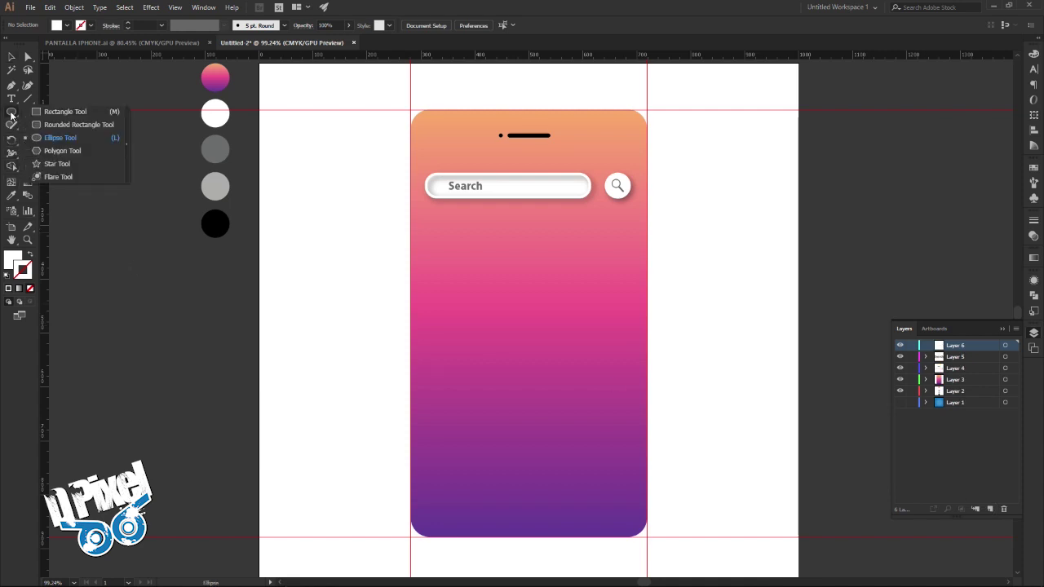
pyautogui.click(79, 124)
pyautogui.moveTo(446, 254); pyautogui.dragTo(469, 269)
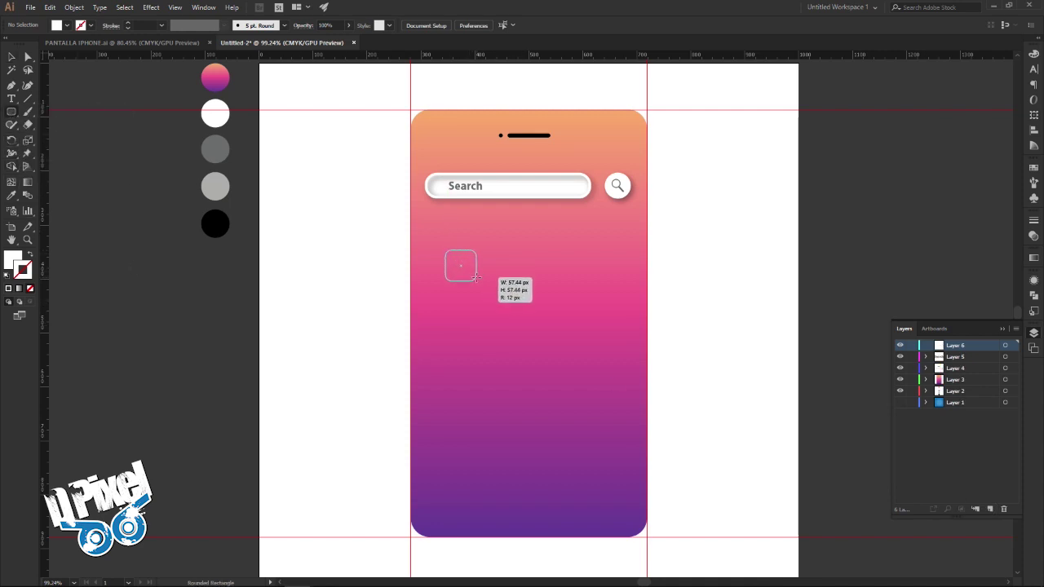
pyautogui.moveTo(469, 270); pyautogui.dragTo(462, 260)
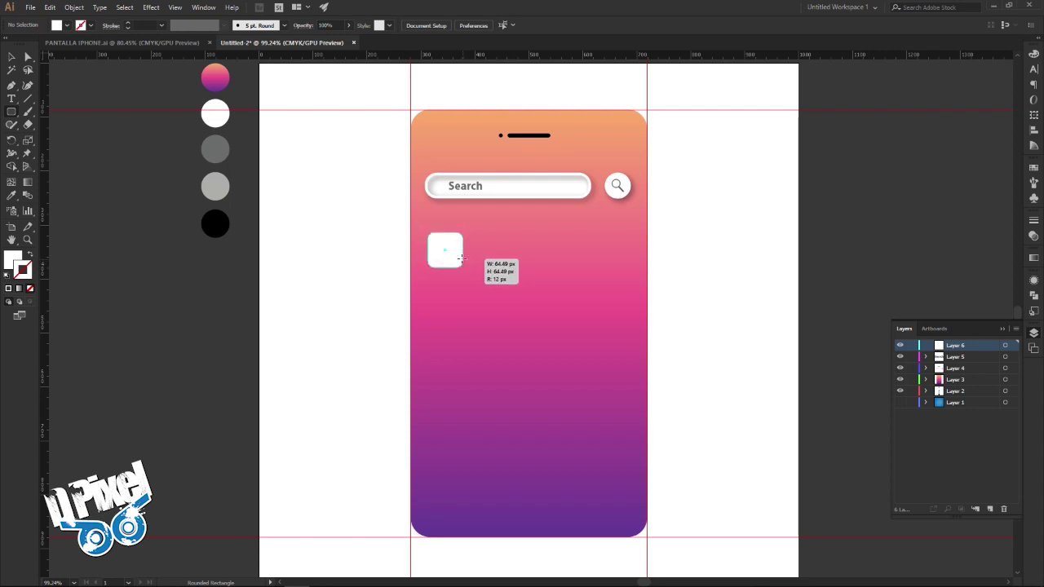
pyautogui.click(13, 58)
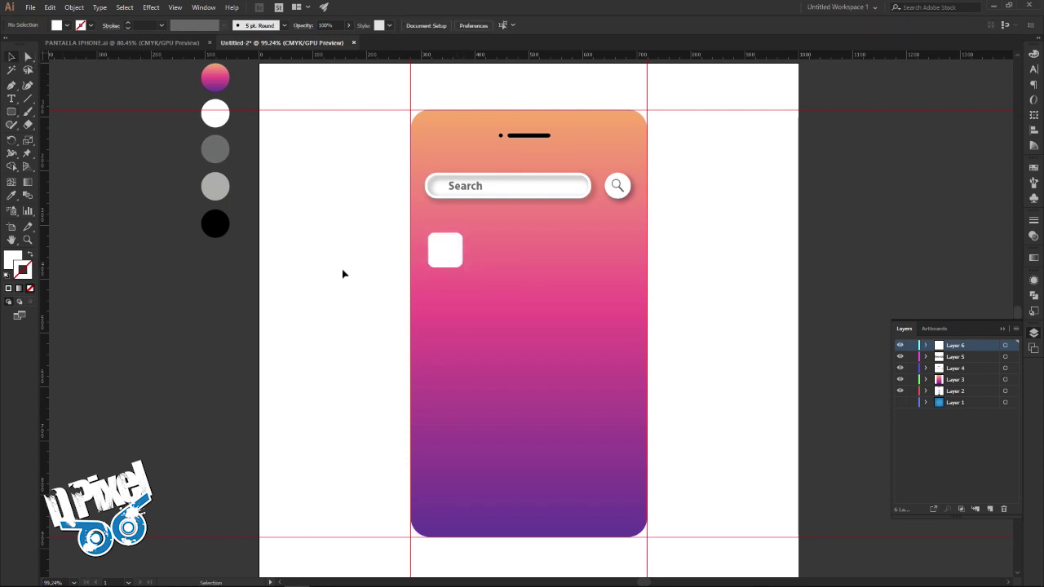
pyautogui.click(114, 43)
pyautogui.click(281, 43)
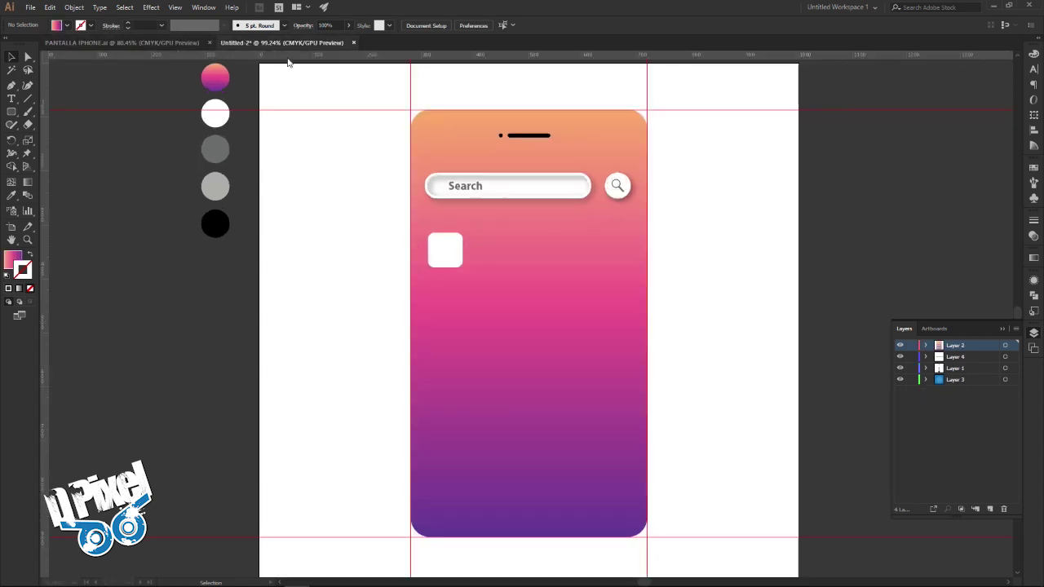
# Adjust the white icon square's position against the reference and nudge it right
pyautogui.moveTo(449, 251)
pyautogui.mouseDown()
pyautogui.moveTo(454, 275)
pyautogui.moveTo(468, 249)
pyautogui.mouseUp()
pyautogui.click(588, 296)
pyautogui.press('m')
pyautogui.press('v')
pyautogui.click(489, 273)
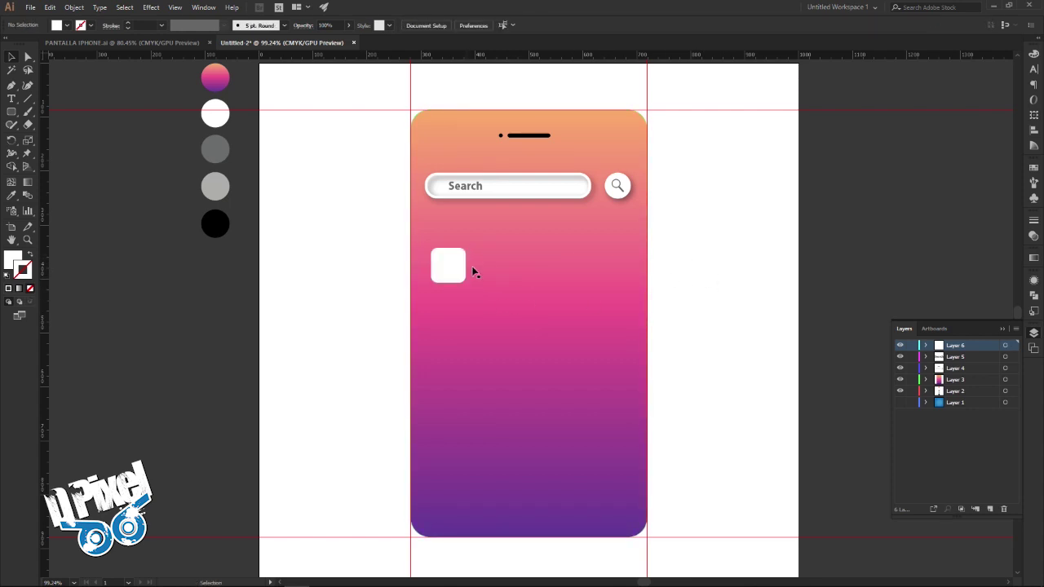
pyautogui.click(122, 42)
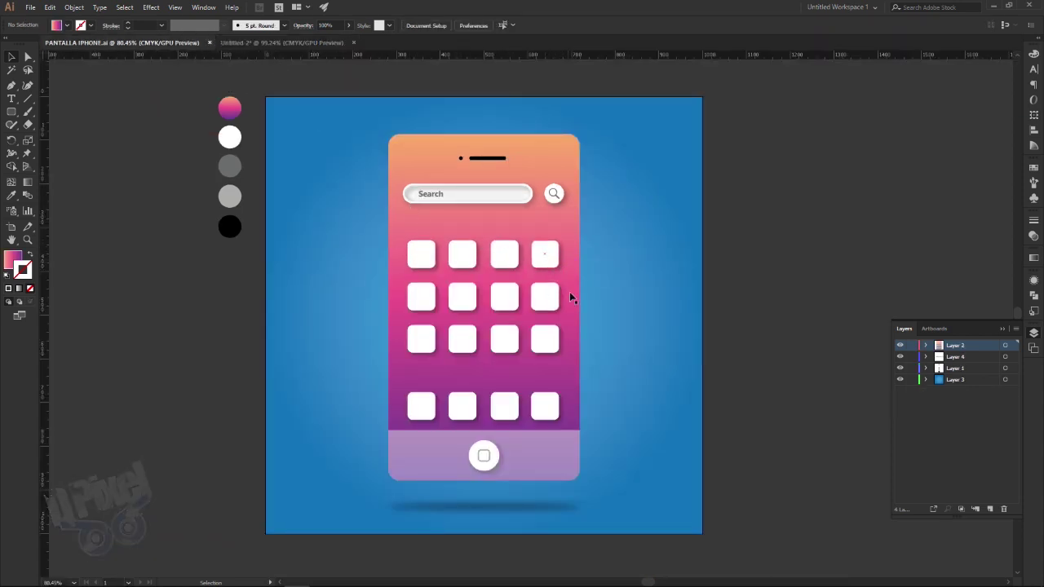
pyautogui.click(244, 43)
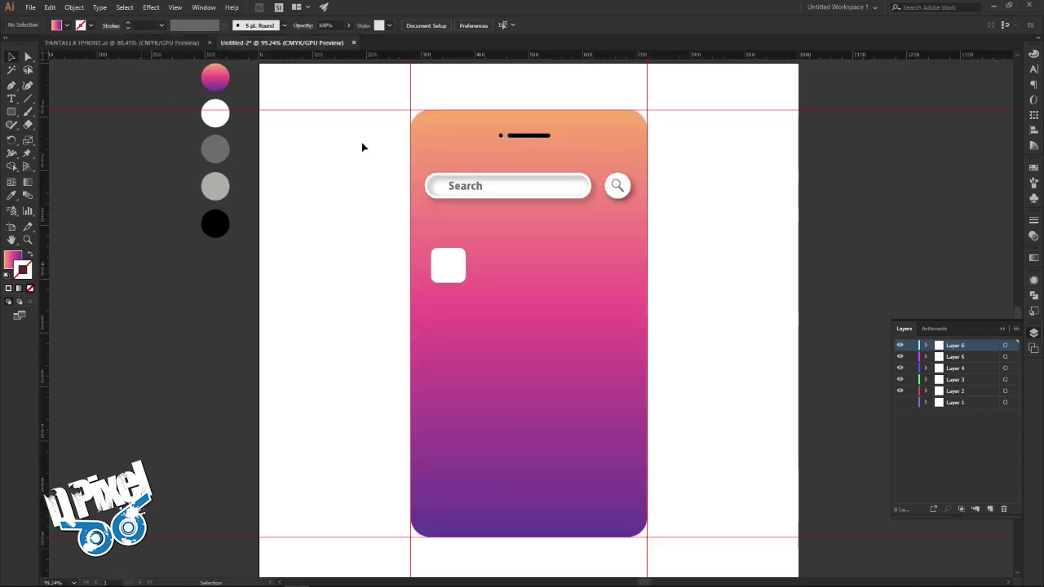
pyautogui.click(176, 43)
pyautogui.click(251, 44)
pyautogui.click(448, 260)
pyautogui.press('Right')
pyautogui.press('Right')
pyautogui.press('Right')
pyautogui.press('Right')
pyautogui.press('Right')
pyautogui.press('Right')
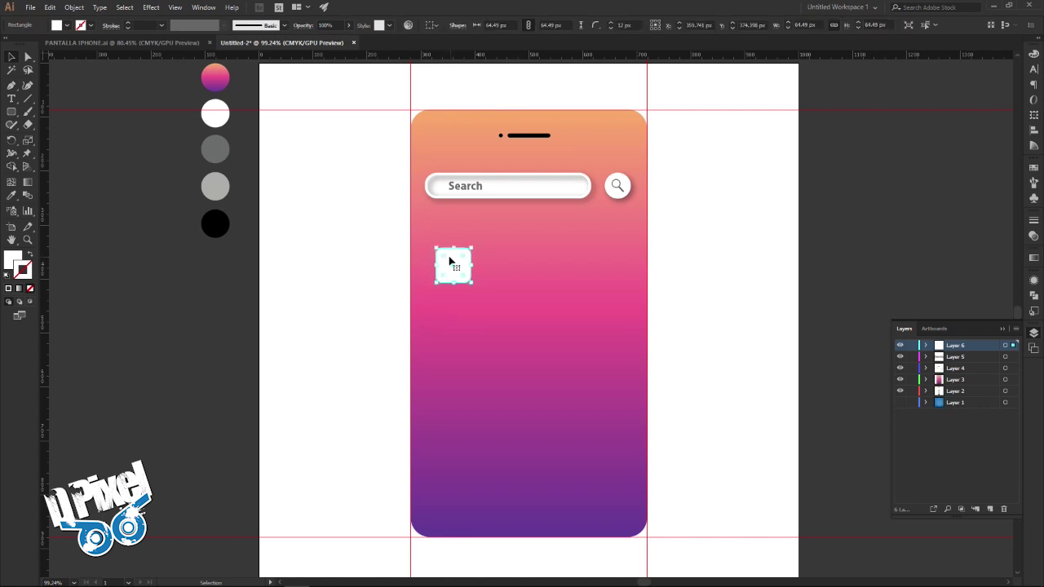
# Paste a copy of the white square in front and nudge it right as the second icon
pyautogui.click(51, 7)
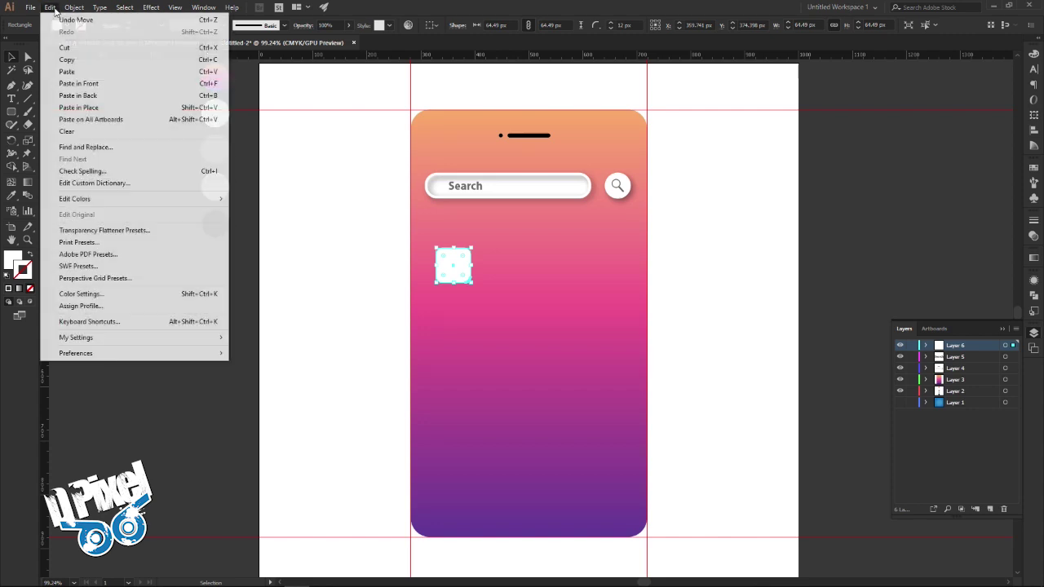
pyautogui.click(67, 59)
pyautogui.click(49, 8)
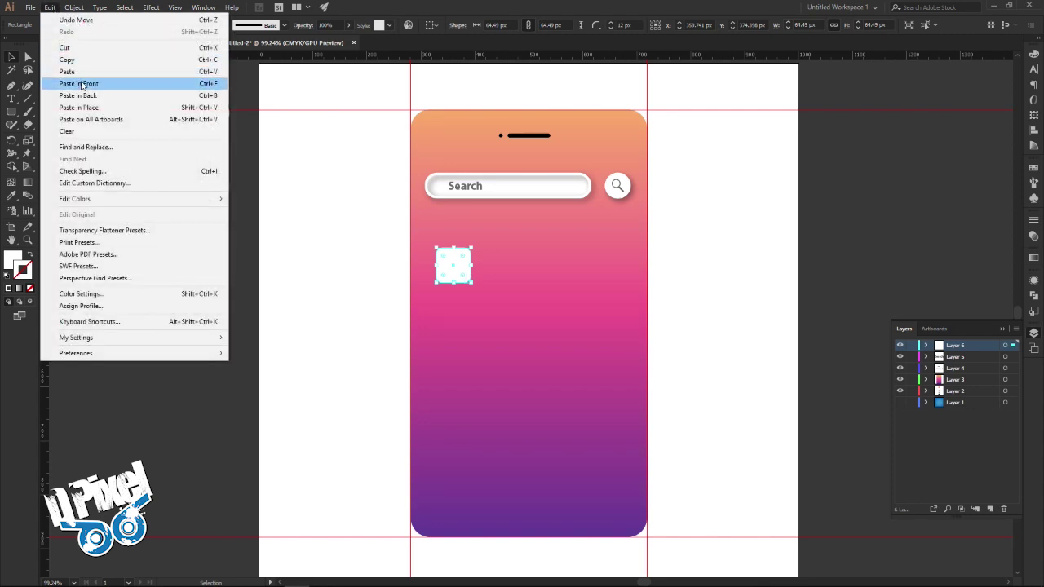
pyautogui.click(86, 85)
pyautogui.press('Right')
pyautogui.press('Right')
pyautogui.press('Right')
pyautogui.press('Right')
pyautogui.press('Right')
pyautogui.press('Right')
pyautogui.press('Right')
pyautogui.press('Right')
pyautogui.press('Right')
pyautogui.press('Right')
pyautogui.press('Right')
pyautogui.press('Right')
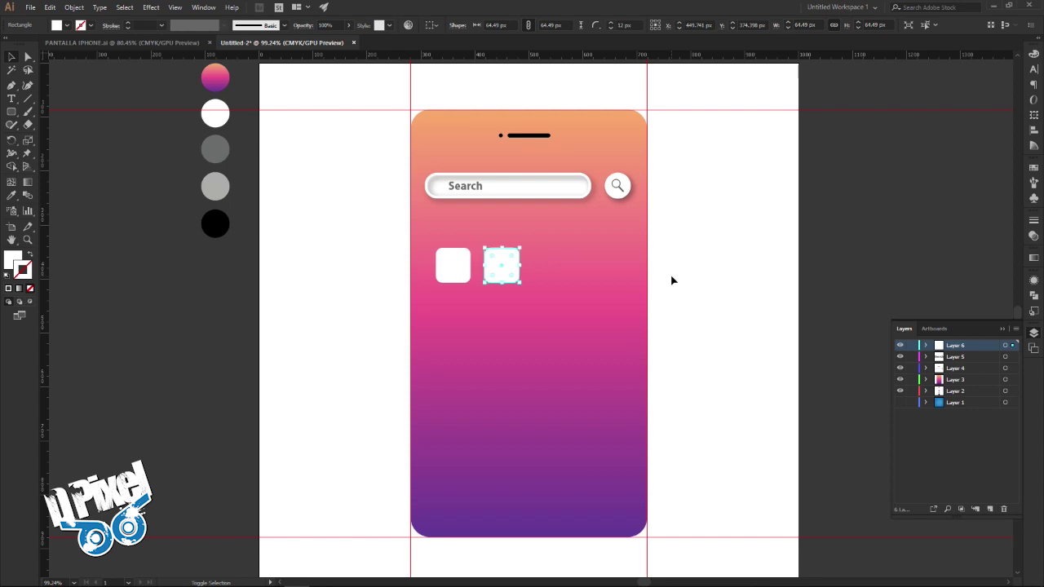
pyautogui.press('Right')
pyautogui.press('Right')
pyautogui.press('Right')
pyautogui.press('Right')
# Duplicate the pair of squares and slide it right to complete a row of four
pyautogui.keyDown('shift'); pyautogui.click(446, 274); pyautogui.keyUp('shift')
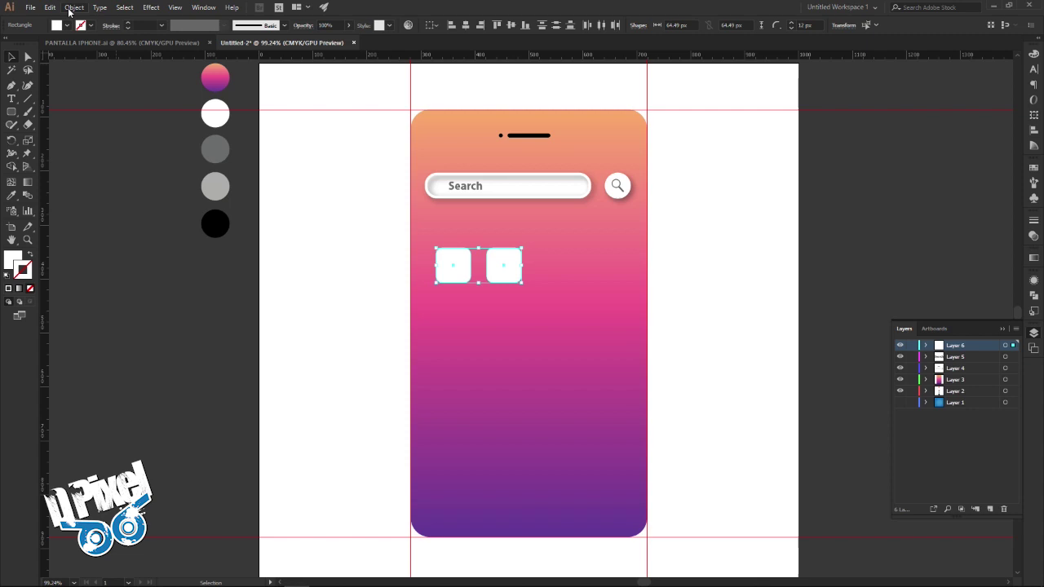
pyautogui.click(69, 10)
pyautogui.press('Escape')
pyautogui.click(50, 7)
pyautogui.click(49, 8)
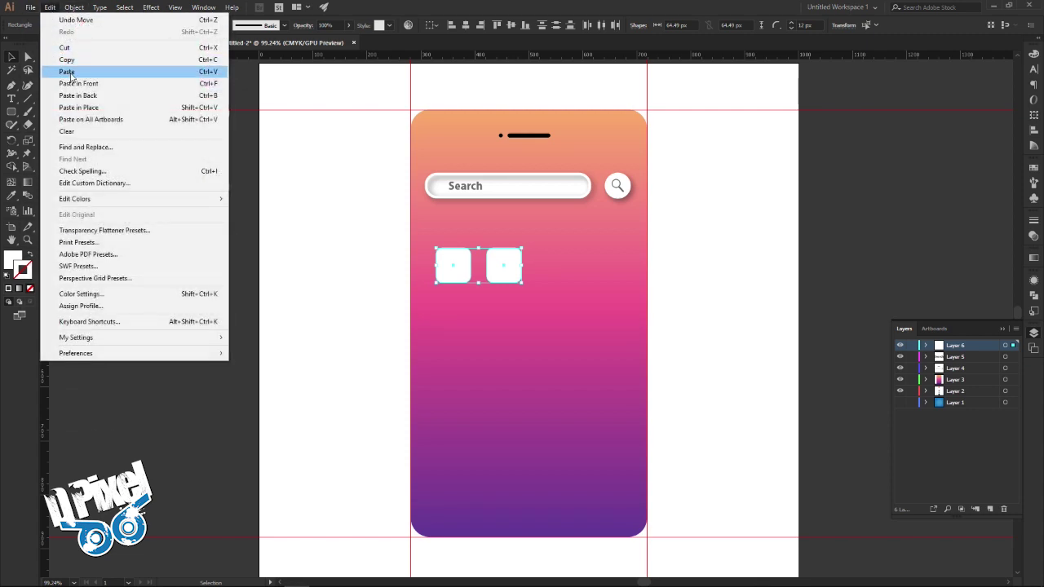
pyautogui.click(78, 83)
pyautogui.press('Right')
pyautogui.press('Right')
pyautogui.press('Right')
pyautogui.press('Right')
pyautogui.press('Right')
pyautogui.press('Right')
pyautogui.press('Right')
pyautogui.press('Right')
pyautogui.press('Right')
pyautogui.press('Right')
pyautogui.press('Right')
pyautogui.press('Right')
pyautogui.press('Right')
pyautogui.press('Right')
pyautogui.press('Right')
pyautogui.press('Right')
pyautogui.press('Right')
pyautogui.press('Right')
pyautogui.press('Right')
pyautogui.press('Right')
pyautogui.press('Right')
pyautogui.press('Right')
pyautogui.press('Right')
pyautogui.press('Right')
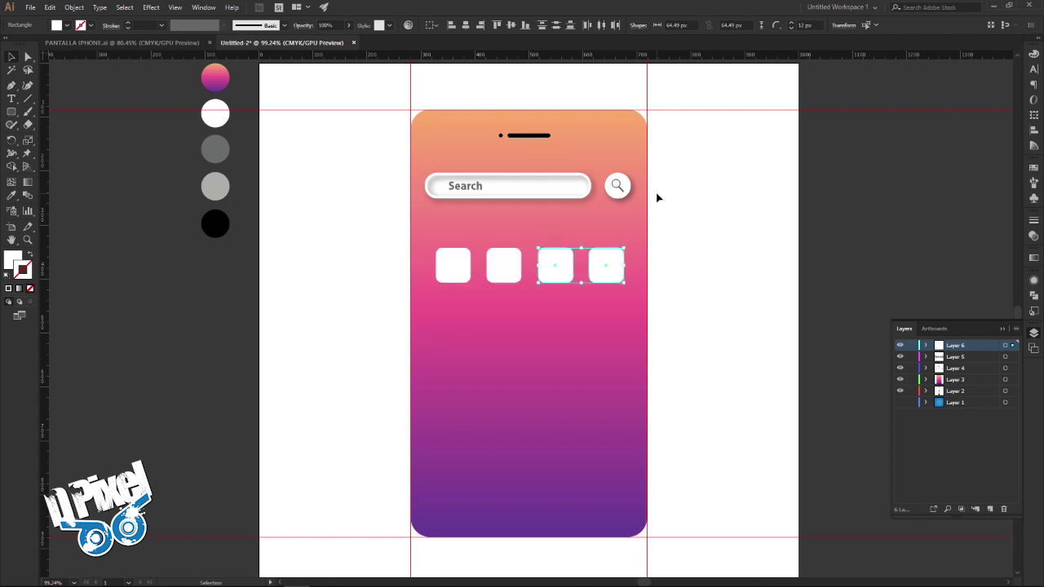
# Paste a copy of the icon row and nudge it down as the second row
pyautogui.keyDown('shift'); pyautogui.click(503, 270); pyautogui.keyUp('shift')
pyautogui.keyDown('shift'); pyautogui.click(450, 270); pyautogui.keyUp('shift')
pyautogui.click(49, 8)
pyautogui.click(50, 8)
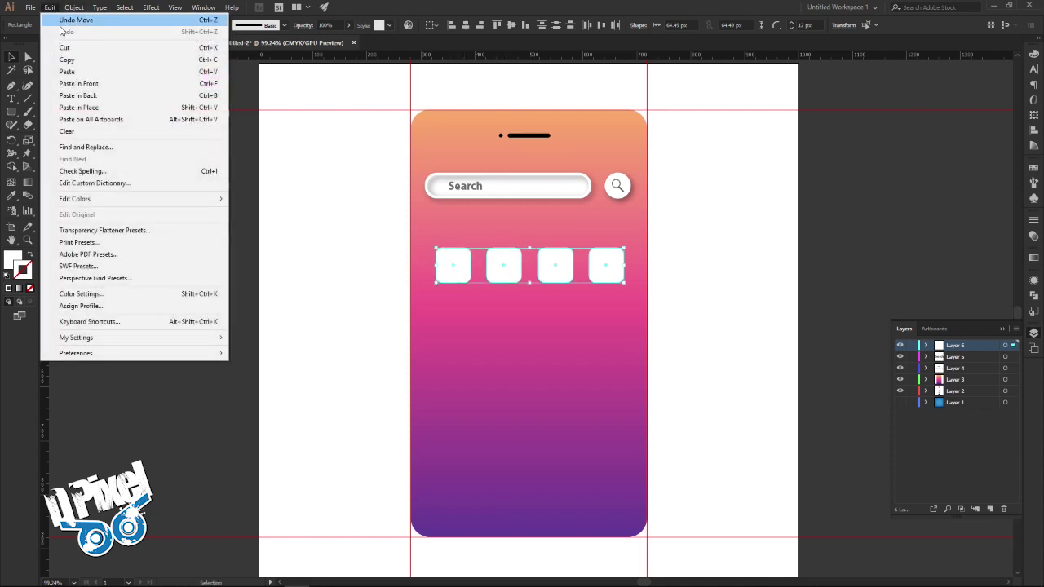
pyautogui.click(81, 83)
pyautogui.press('Down')
pyautogui.press('Down')
pyautogui.press('Down')
pyautogui.press('Down')
pyautogui.press('Down')
pyautogui.press('Down')
pyautogui.press('Down')
pyautogui.press('Down')
pyautogui.press('Down')
pyautogui.press('Down')
pyautogui.press('Down')
pyautogui.press('Down')
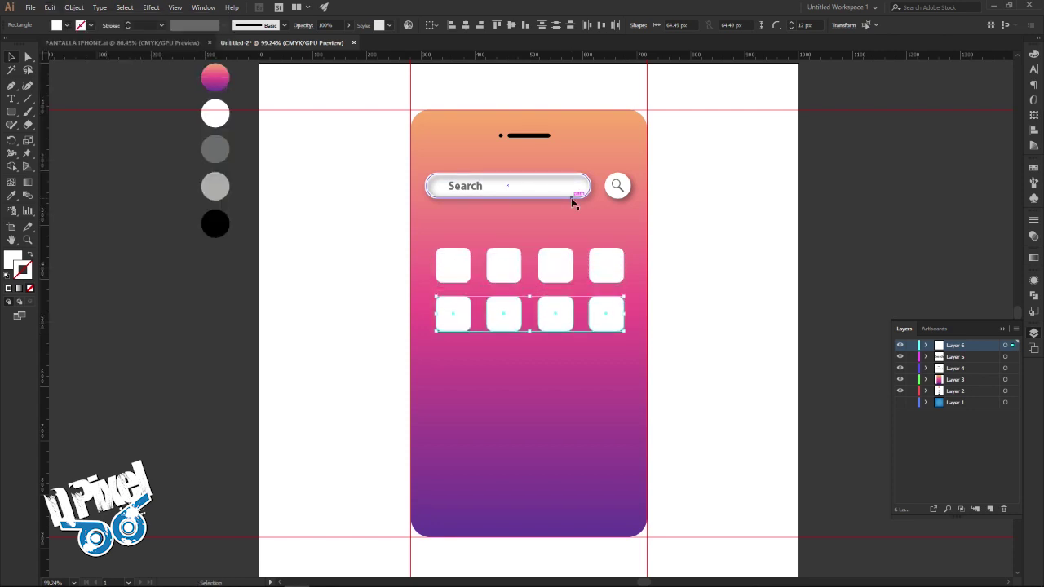
pyautogui.click(173, 43)
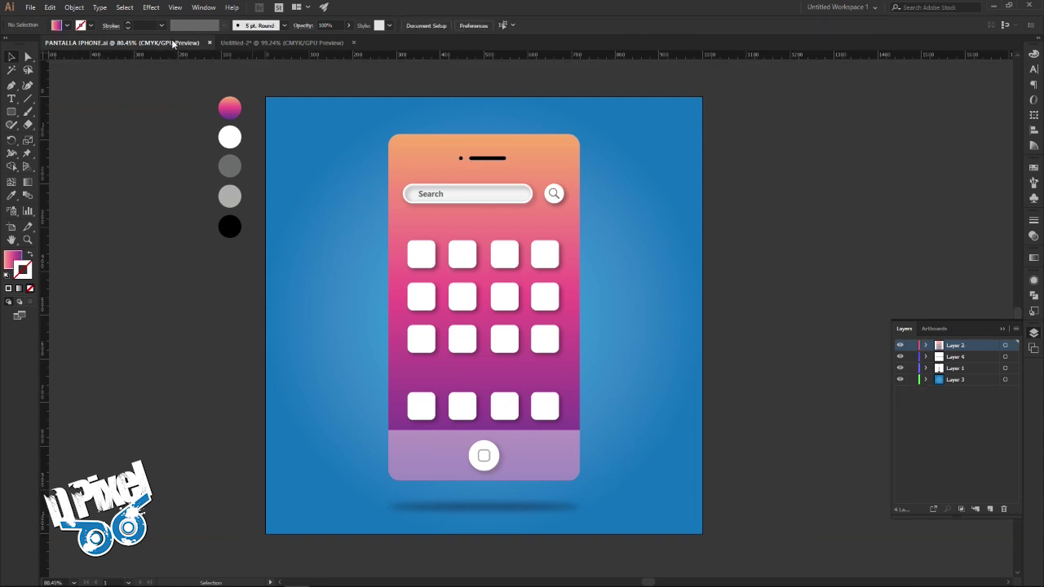
pyautogui.click(238, 42)
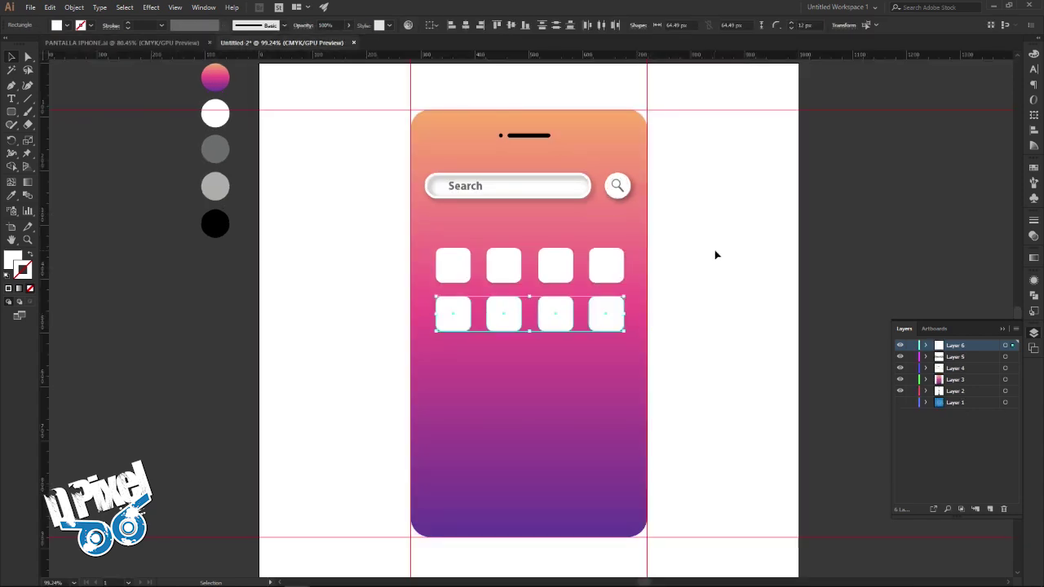
pyautogui.press('Down')
pyautogui.press('Down')
pyautogui.press('Down')
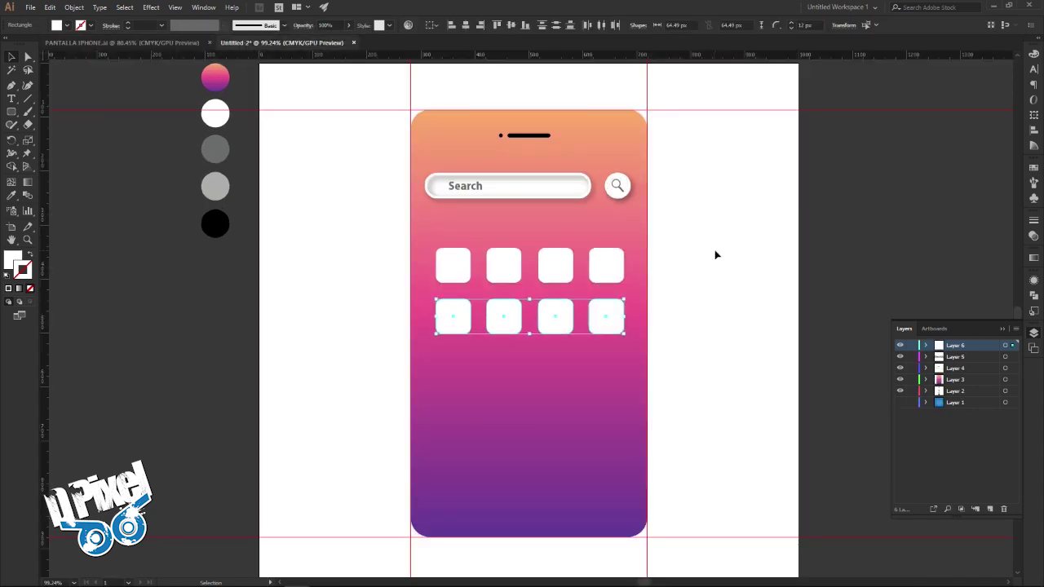
pyautogui.keyDown('shift'); pyautogui.click(605, 265); pyautogui.keyUp('shift')
pyautogui.keyDown('shift'); pyautogui.click(561, 272); pyautogui.keyUp('shift')
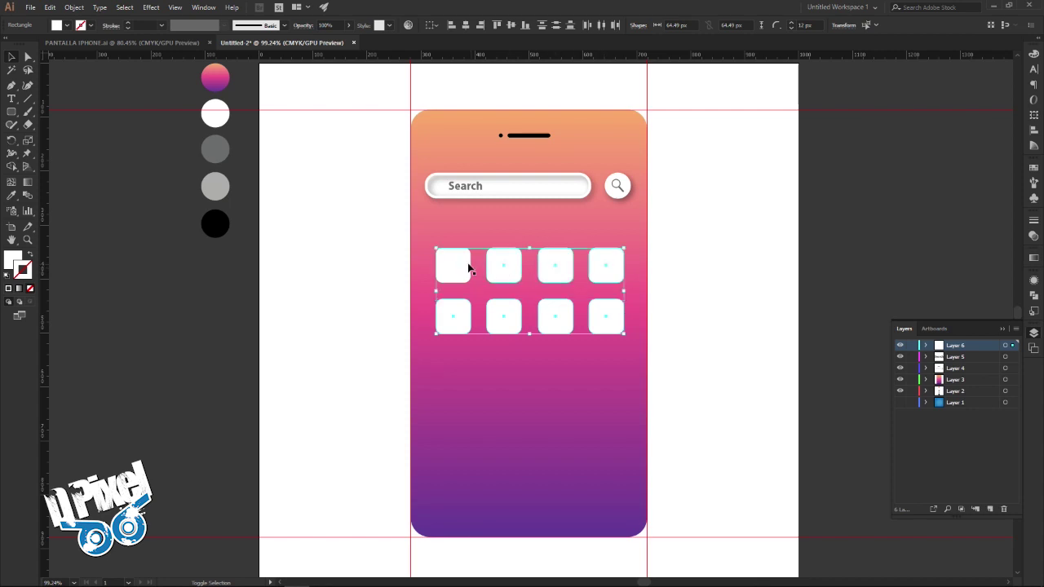
# Copy the second icon row and paste it below as a third row
pyautogui.click(185, 41)
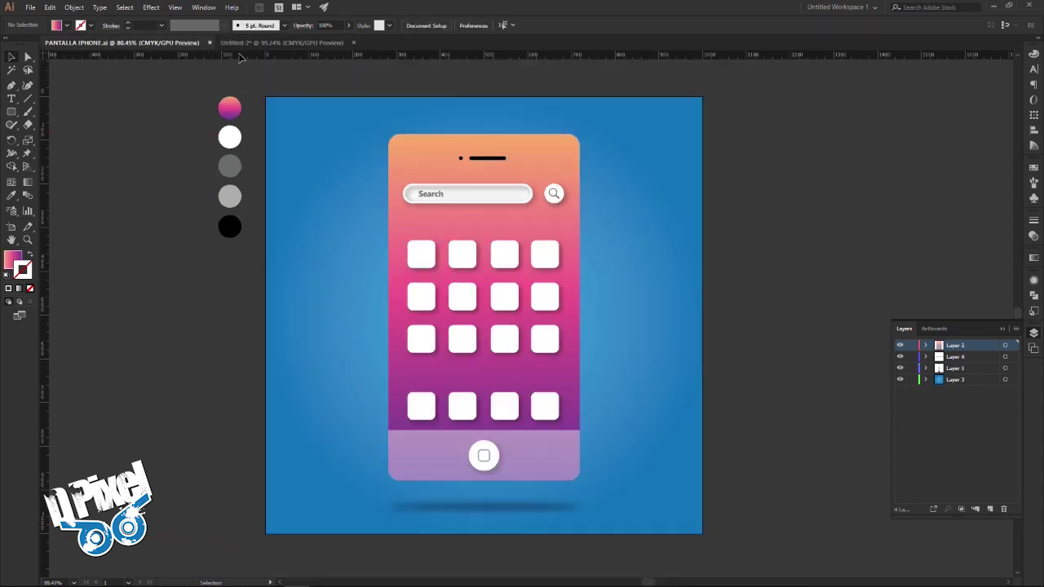
pyautogui.click(245, 43)
pyautogui.click(731, 249)
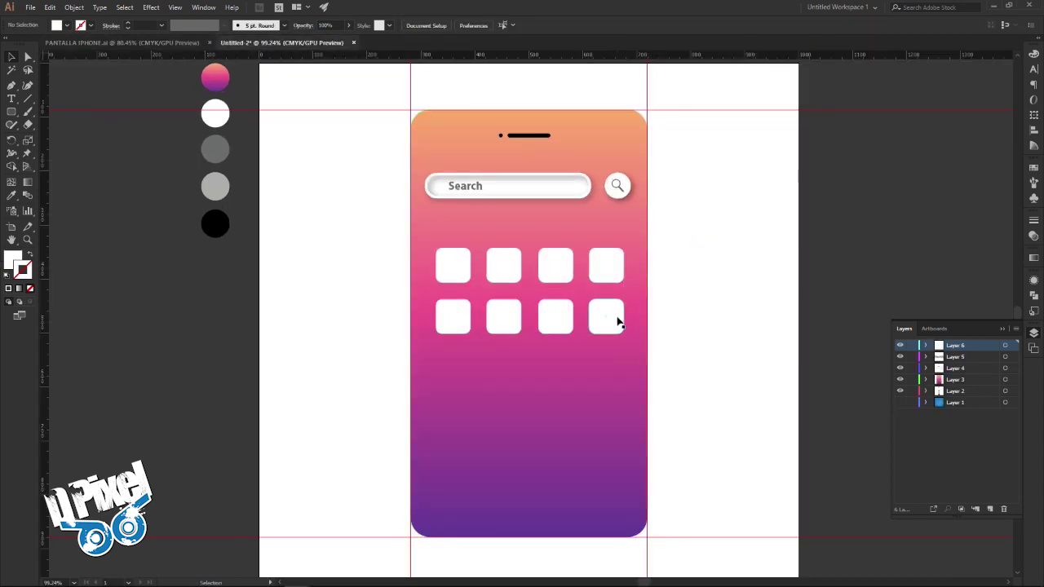
pyautogui.click(617, 322)
pyautogui.keyDown('shift'); pyautogui.click(555, 318); pyautogui.keyUp('shift')
pyautogui.keyDown('shift'); pyautogui.click(511, 317); pyautogui.keyUp('shift')
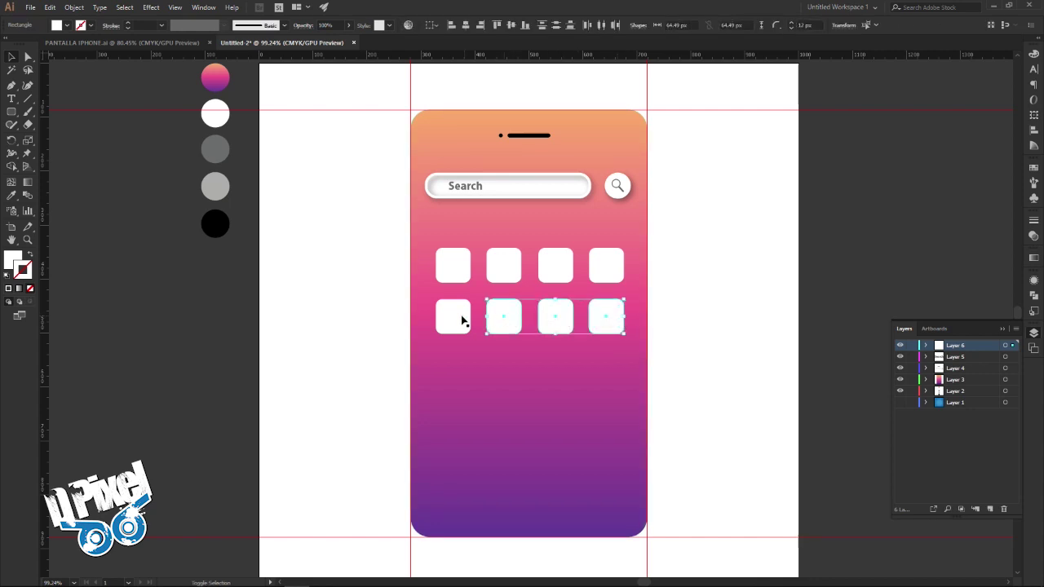
pyautogui.keyDown('shift'); pyautogui.click(456, 320); pyautogui.keyUp('shift')
pyautogui.click(52, 10)
pyautogui.click(67, 59)
pyautogui.click(50, 9)
pyautogui.click(67, 72)
pyautogui.hotkey('shift', 'Down')
pyautogui.hotkey('shift', 'Down')
pyautogui.hotkey('shift', 'Down')
pyautogui.hotkey('shift', 'Down')
pyautogui.hotkey('shift', 'Down')
pyautogui.hotkey('shift', 'Down')
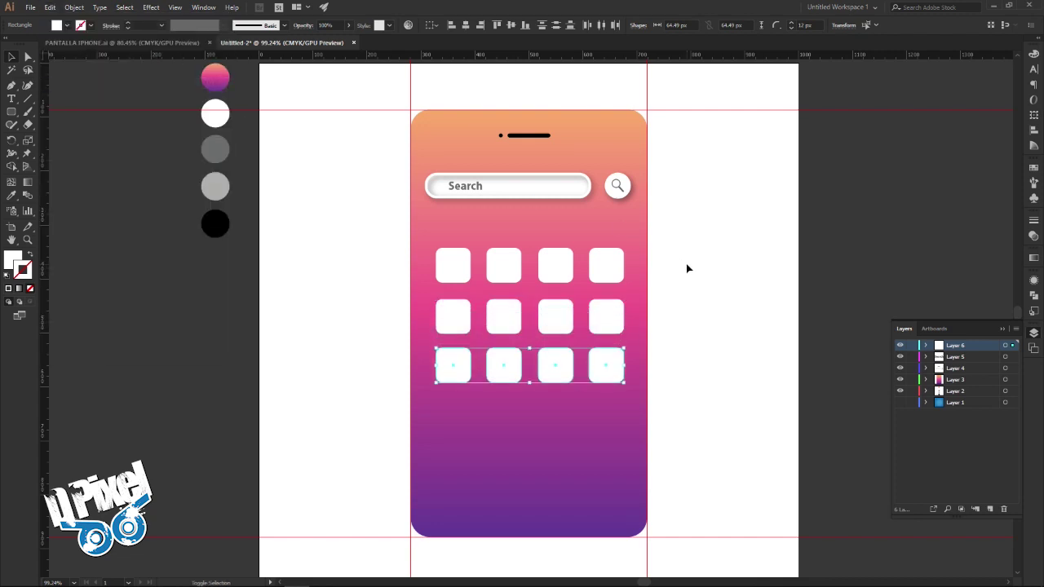
pyautogui.press('Down')
pyautogui.press('Down')
pyautogui.press('Down')
pyautogui.press('Down')
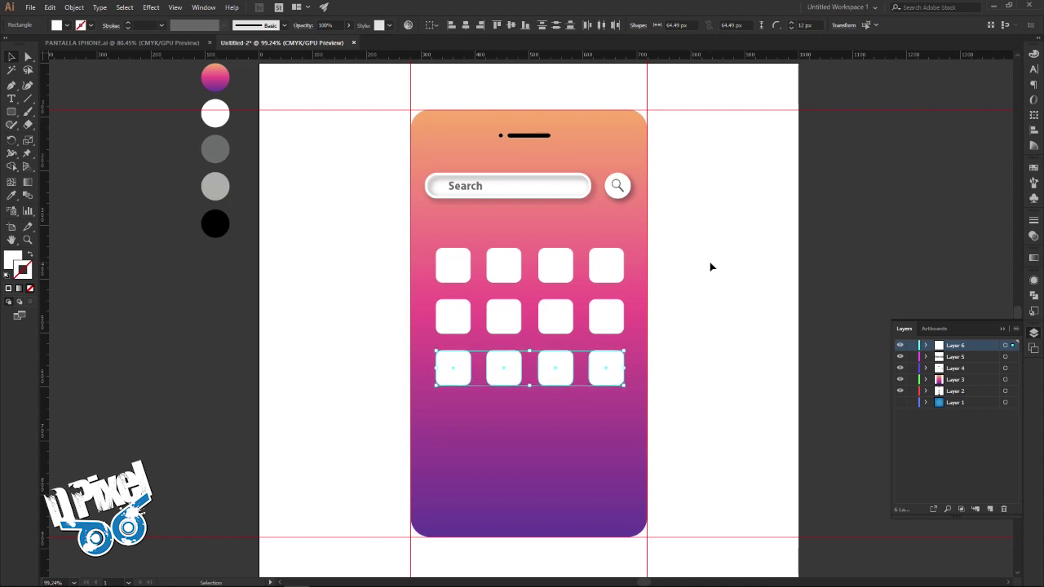
# Paste another copy of the icon row in front and move it down near the phone's bottom
pyautogui.click(57, 7)
pyautogui.click(69, 59)
pyautogui.click(50, 8)
pyautogui.click(70, 72)
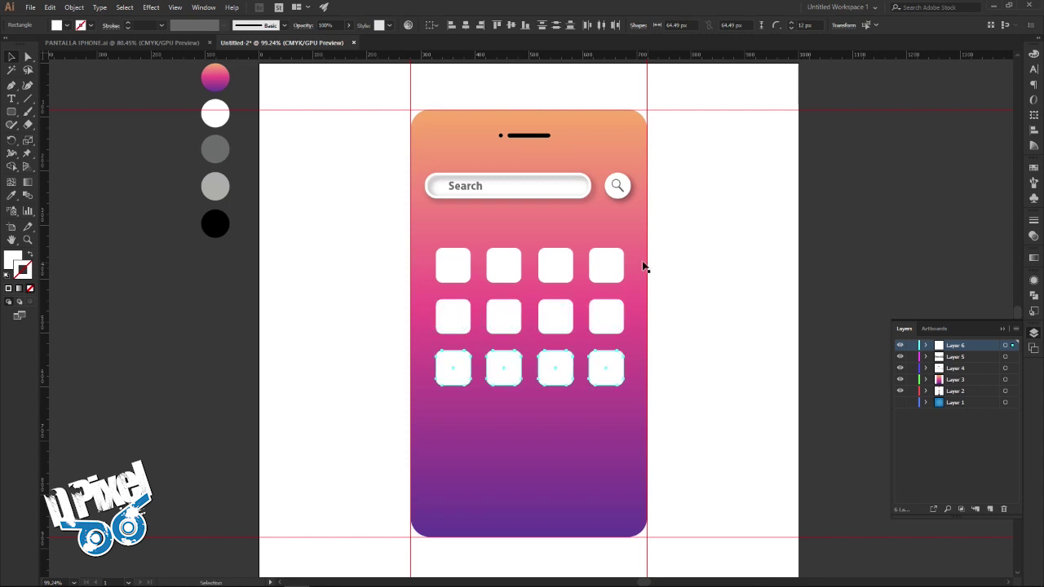
pyautogui.click(73, 7)
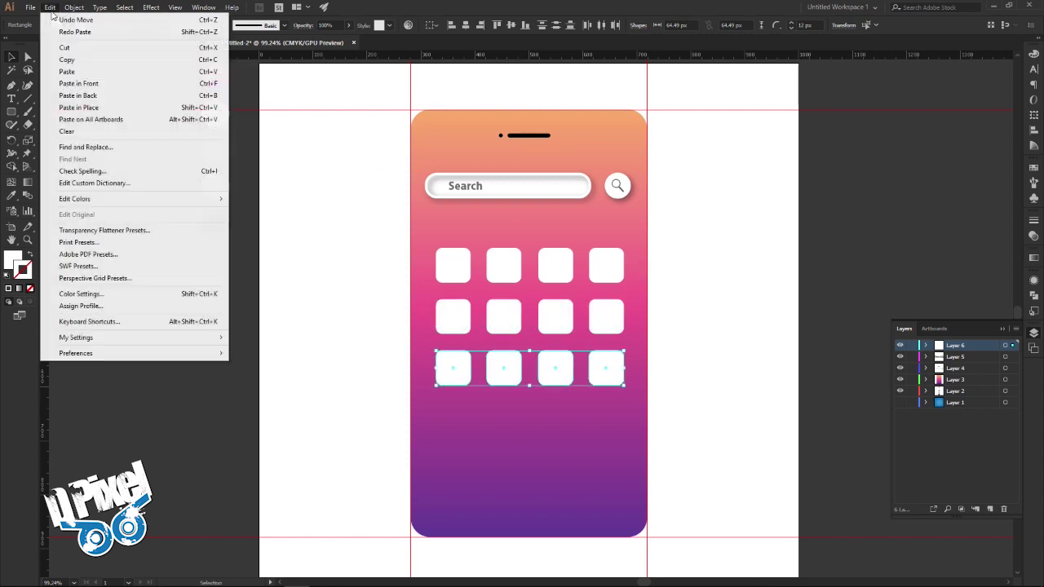
pyautogui.click(114, 83)
pyautogui.hotkey('shift', 'Down')
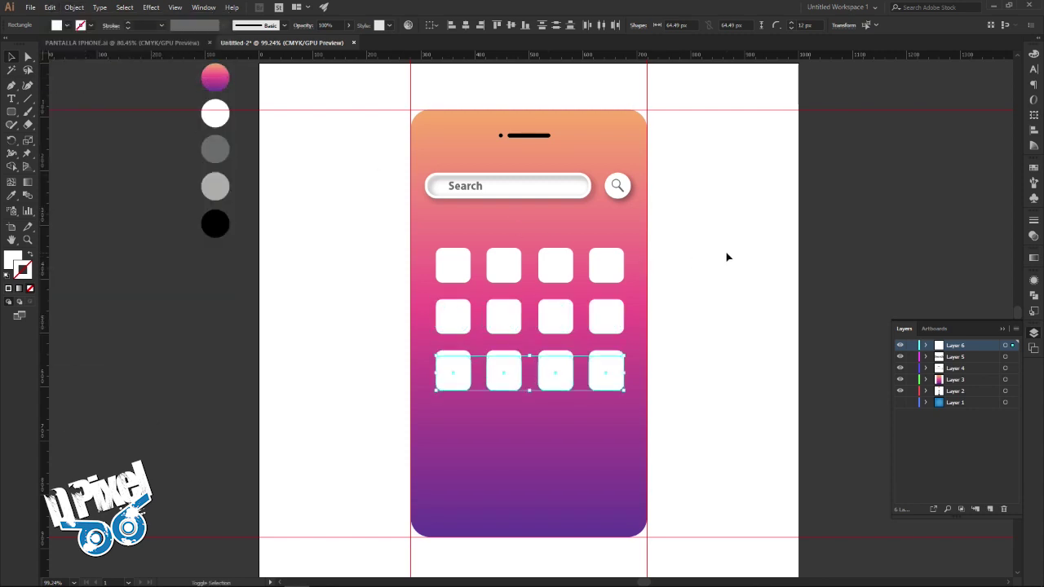
pyautogui.hotkey('shift', 'Down')
pyautogui.hotkey('shift', 'Down')
pyautogui.hotkey('shift', 'Down')
pyautogui.hotkey('shift', 'Down')
pyautogui.hotkey('shift', 'Down')
pyautogui.hotkey('shift', 'Down')
pyautogui.hotkey('shift', 'Down')
pyautogui.hotkey('shift', 'Down')
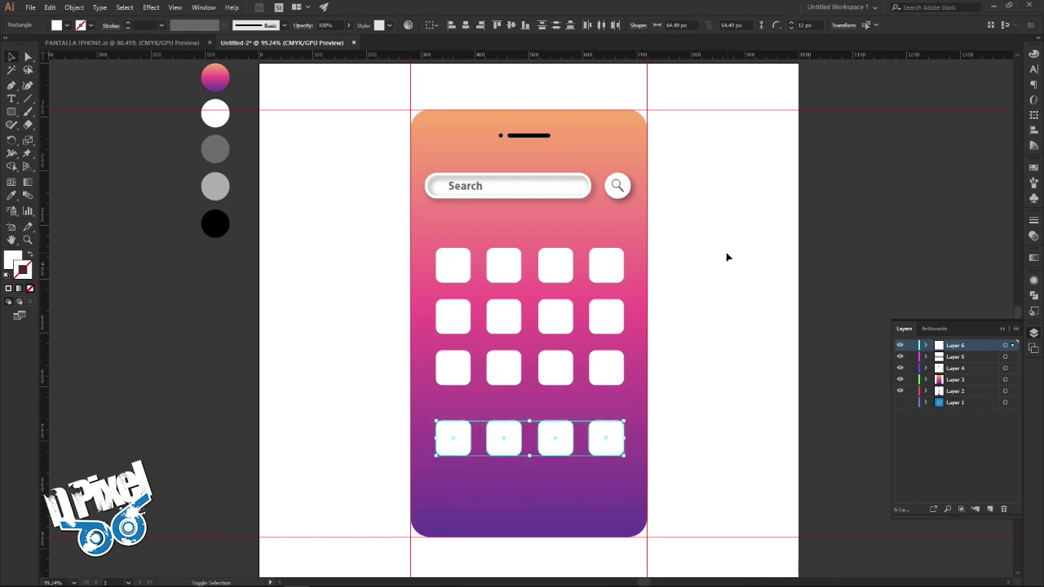
pyautogui.hotkey('shift', 'Down')
pyautogui.hotkey('shift', 'Down')
pyautogui.hotkey('shift', 'Down')
pyautogui.click(727, 257)
# Compare with the PANTALLA IPHONE reference and nudge the bottom icon row up slightly
pyautogui.click(116, 42)
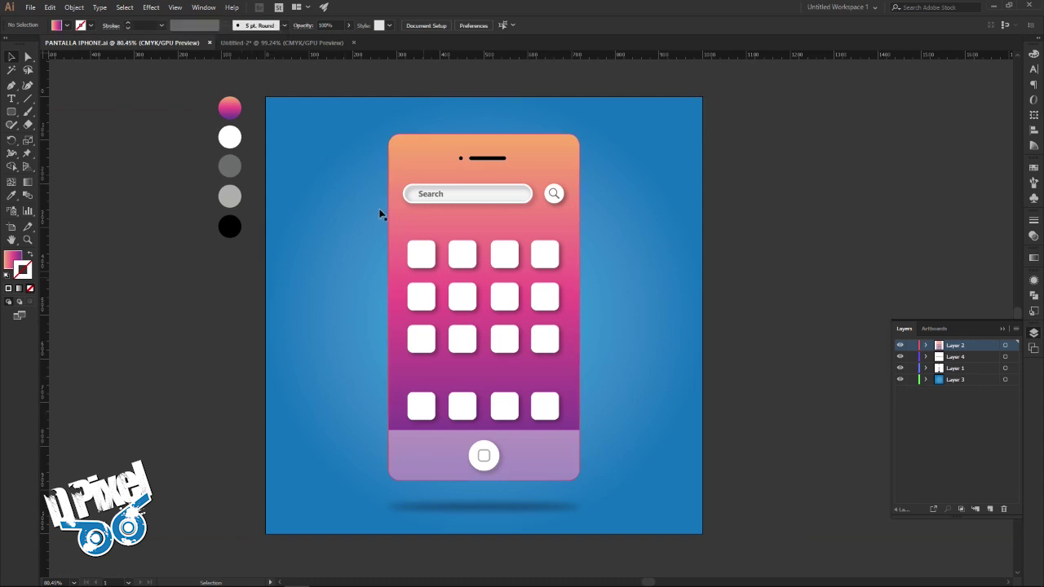
pyautogui.click(267, 45)
pyautogui.click(608, 452)
pyautogui.keyDown('shift'); pyautogui.click(563, 461); pyautogui.keyUp('shift')
pyautogui.keyDown('shift'); pyautogui.click(514, 462); pyautogui.keyUp('shift')
pyautogui.keyDown('shift'); pyautogui.click(463, 458); pyautogui.keyUp('shift')
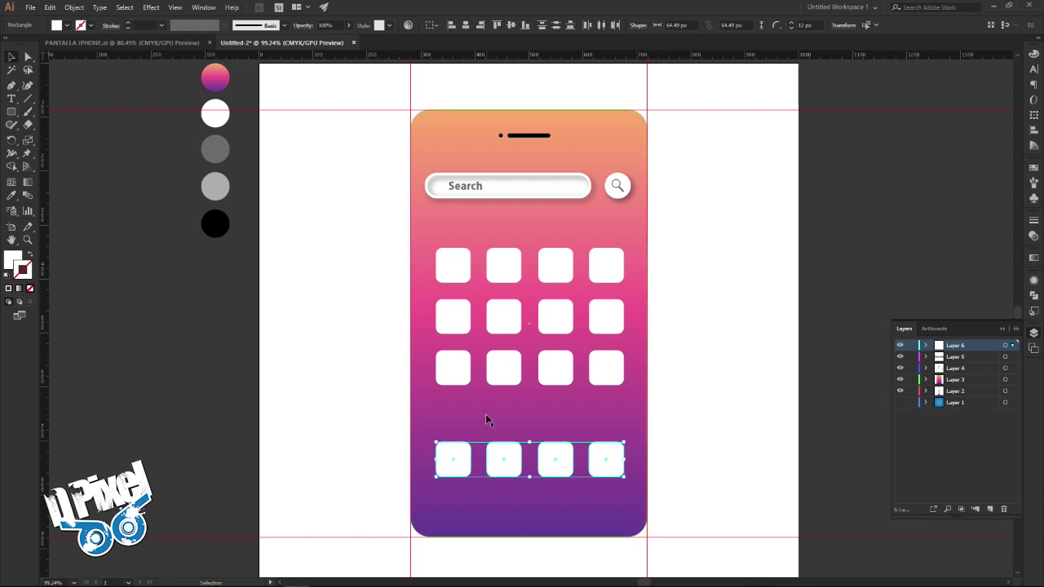
pyautogui.press('Up')
pyautogui.press('Up')
pyautogui.press('Up')
# Select all sixteen icons and apply a drop shadow to them
pyautogui.keyDown('shift'); pyautogui.click(609, 375); pyautogui.keyUp('shift')
pyautogui.keyDown('shift'); pyautogui.click(555, 373); pyautogui.keyUp('shift')
pyautogui.keyDown('shift'); pyautogui.click(499, 375); pyautogui.keyUp('shift')
pyautogui.keyDown('shift'); pyautogui.click(460, 374); pyautogui.keyUp('shift')
pyautogui.keyDown('shift'); pyautogui.click(455, 322); pyautogui.keyUp('shift')
pyautogui.keyDown('shift'); pyautogui.click(489, 322); pyautogui.keyUp('shift')
pyautogui.keyDown('shift'); pyautogui.click(595, 320); pyautogui.keyUp('shift')
pyautogui.keyDown('shift'); pyautogui.click(599, 278); pyautogui.keyUp('shift')
pyautogui.keyDown('shift'); pyautogui.click(564, 279); pyautogui.keyUp('shift')
pyautogui.click(151, 8)
pyautogui.click(208, 19)
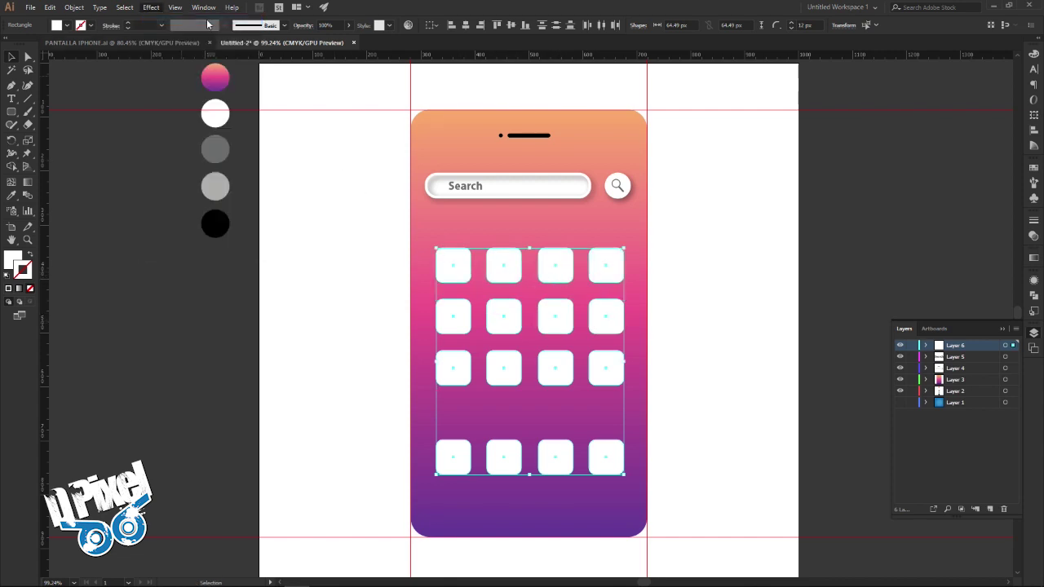
# Select all sixteen icons and nudge the whole grid slightly left
pyautogui.click(706, 318)
pyautogui.click(618, 274)
pyautogui.keyDown('shift'); pyautogui.click(617, 323); pyautogui.keyUp('shift')
pyautogui.keyDown('shift'); pyautogui.click(616, 371); pyautogui.keyUp('shift')
pyautogui.keyDown('shift'); pyautogui.click(560, 448); pyautogui.keyUp('shift')
pyautogui.keyDown('shift'); pyautogui.click(511, 461); pyautogui.keyUp('shift')
pyautogui.keyDown('shift'); pyautogui.click(449, 454); pyautogui.keyUp('shift')
pyautogui.keyDown('shift'); pyautogui.click(449, 377); pyautogui.keyUp('shift')
pyautogui.keyDown('shift'); pyautogui.click(496, 372); pyautogui.keyUp('shift')
pyautogui.keyDown('shift'); pyautogui.click(547, 375); pyautogui.keyUp('shift')
pyautogui.keyDown('shift'); pyautogui.click(555, 331); pyautogui.keyUp('shift')
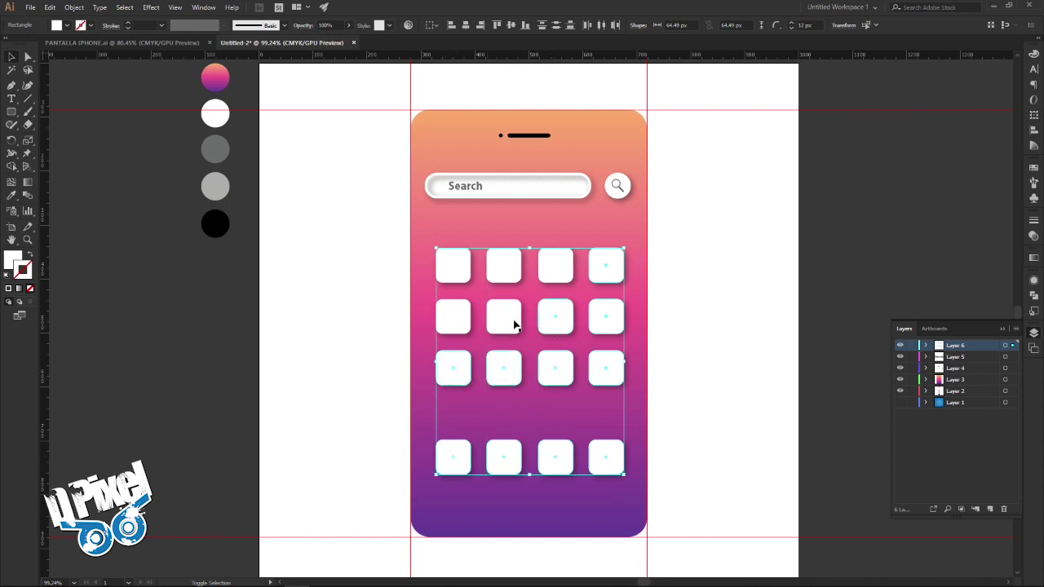
pyautogui.keyDown('shift'); pyautogui.click(499, 269); pyautogui.keyUp('shift')
pyautogui.keyDown('shift'); pyautogui.click(554, 270); pyautogui.keyUp('shift')
pyautogui.press('Left')
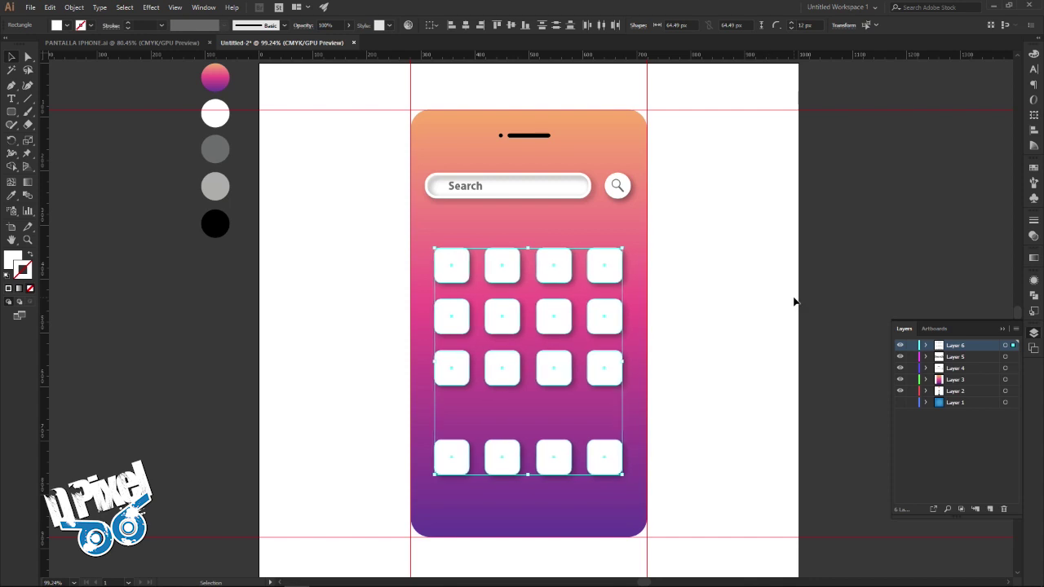
# Check the reference design and add a new empty layer for the dock
pyautogui.click(740, 305)
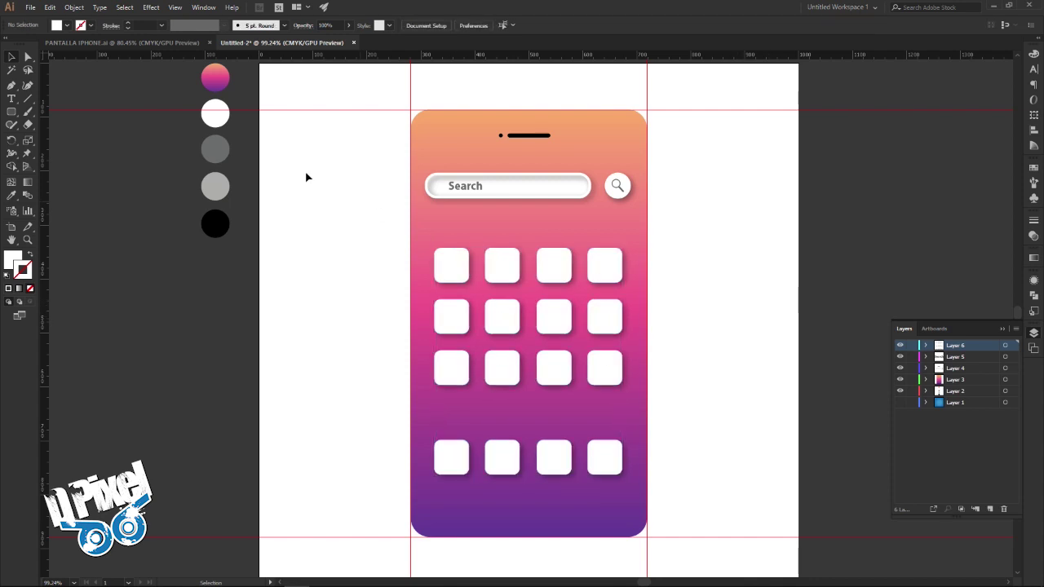
pyautogui.click(155, 43)
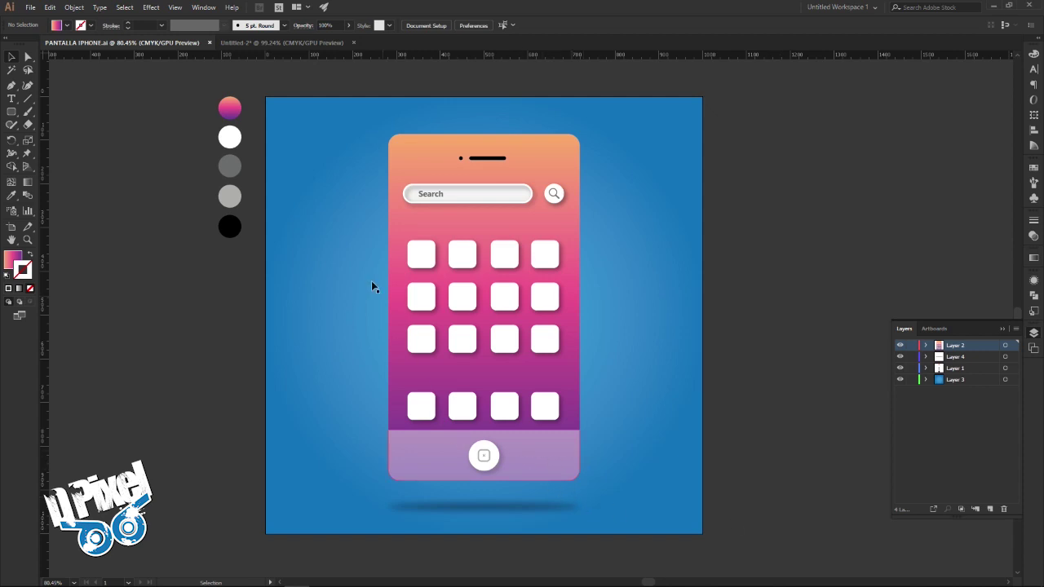
pyautogui.click(316, 43)
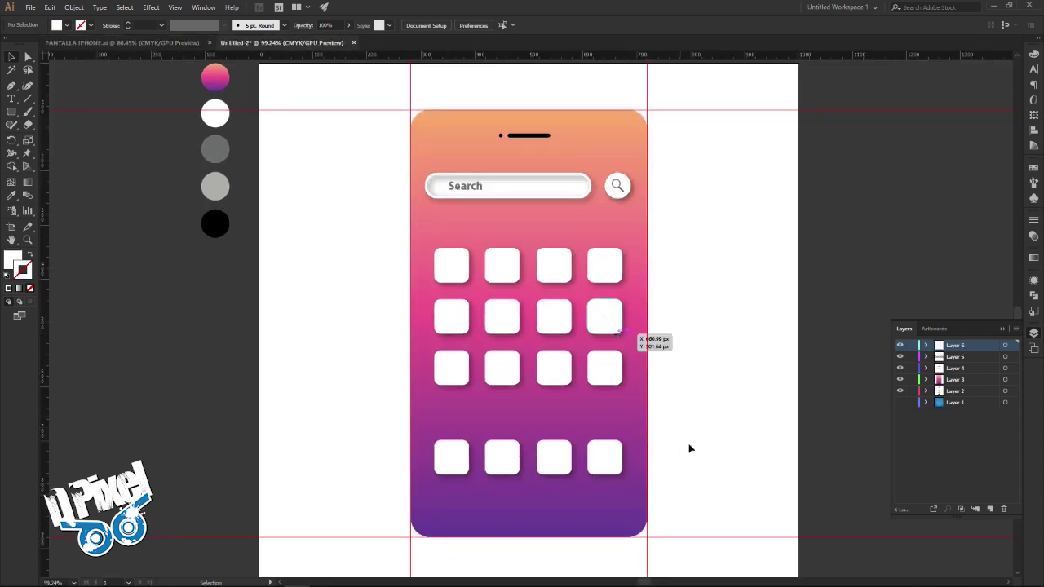
pyautogui.scroll(-1, 758, 446)
pyautogui.click(989, 509)
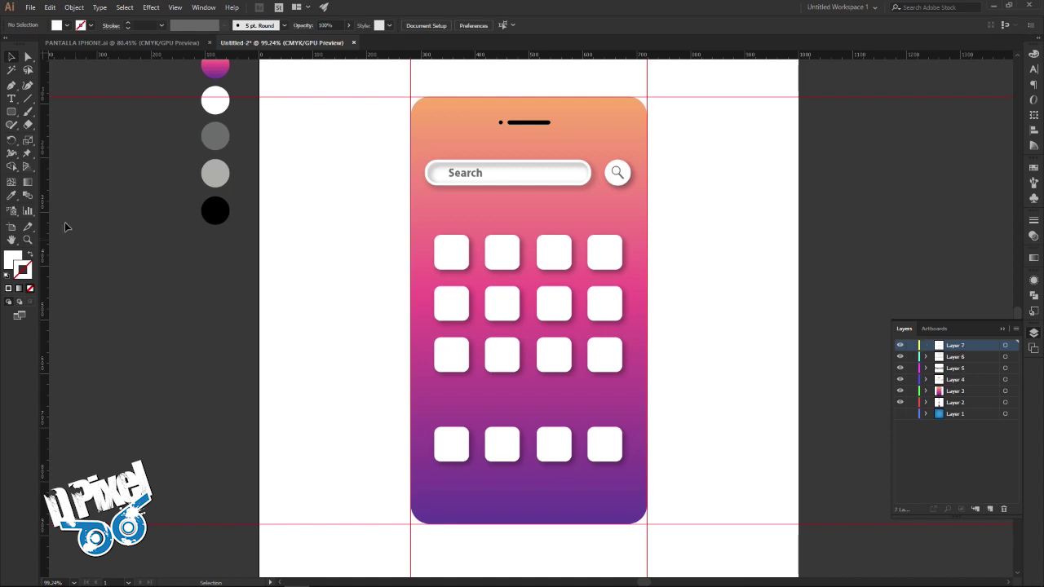
# Draw a rounded rectangle spanning the bottom of the phone body
pyautogui.click(12, 114)
pyautogui.moveTo(410, 470); pyautogui.dragTo(647, 523)
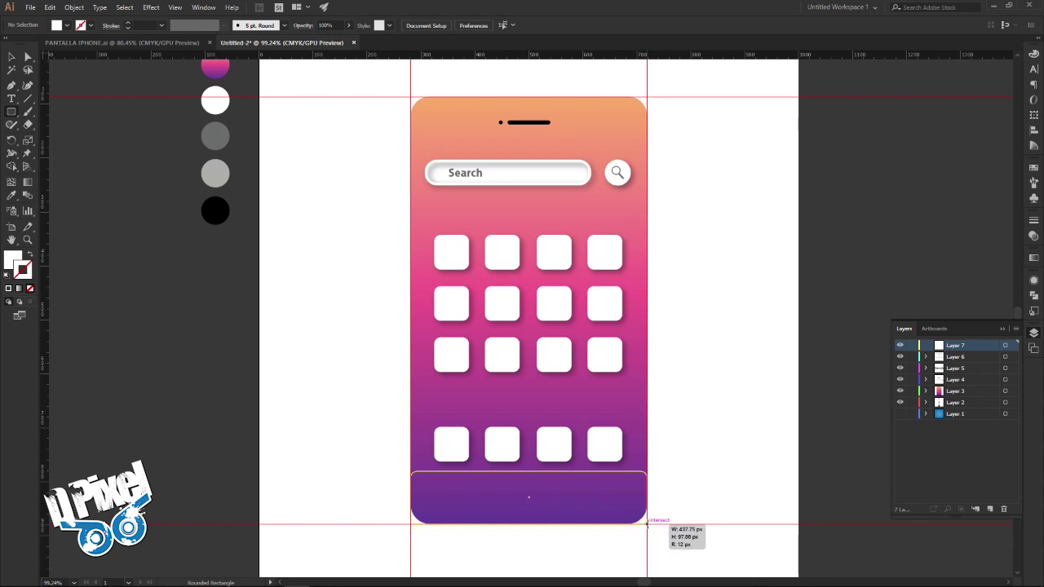
pyautogui.moveTo(647, 524); pyautogui.dragTo(646, 524)
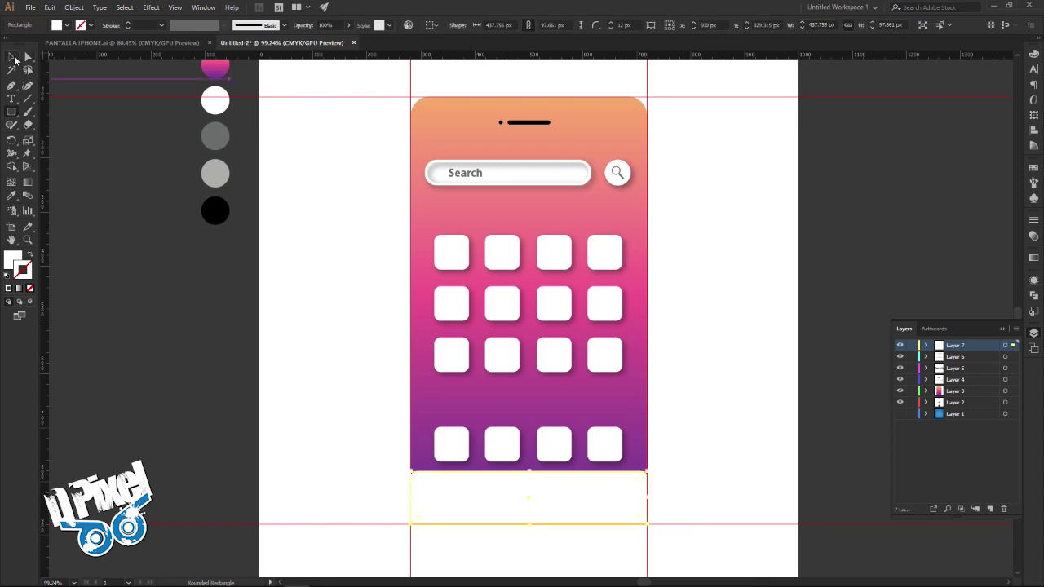
pyautogui.click(12, 57)
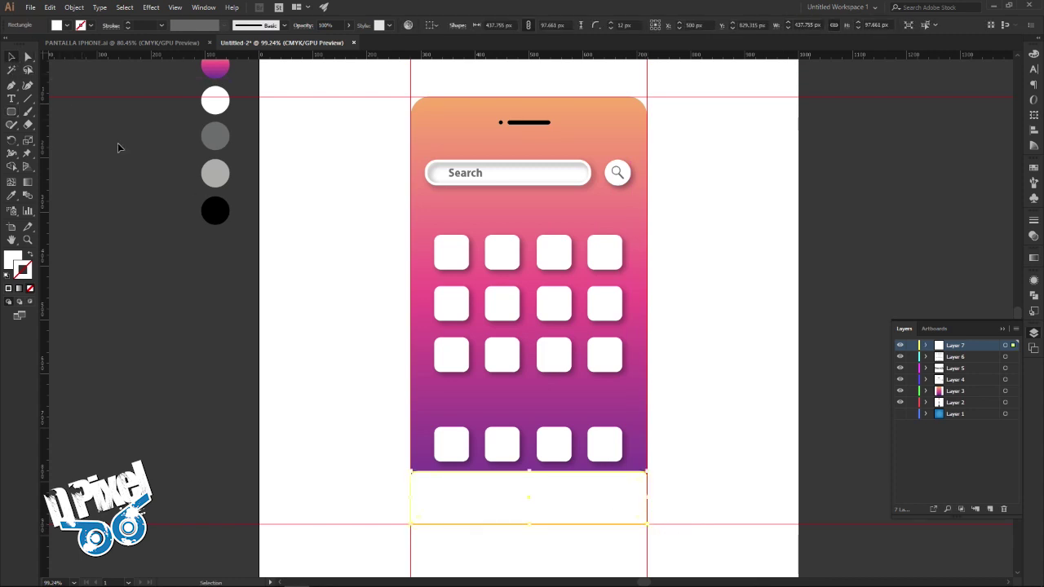
# Set the dock rectangle's opacity to 50% in the Transparency panel
pyautogui.click(1033, 235)
pyautogui.click(962, 217)
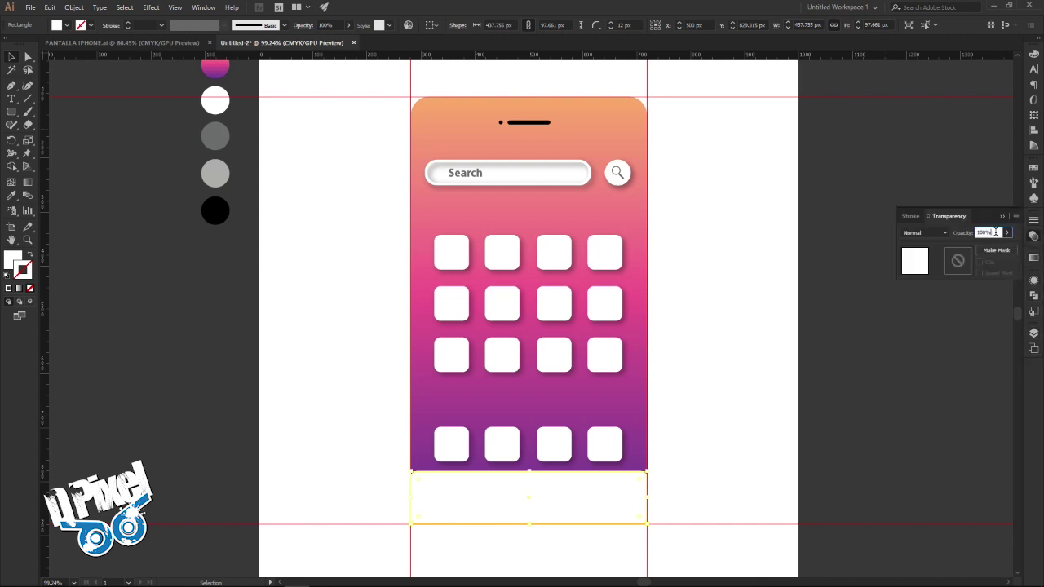
pyautogui.write('40')
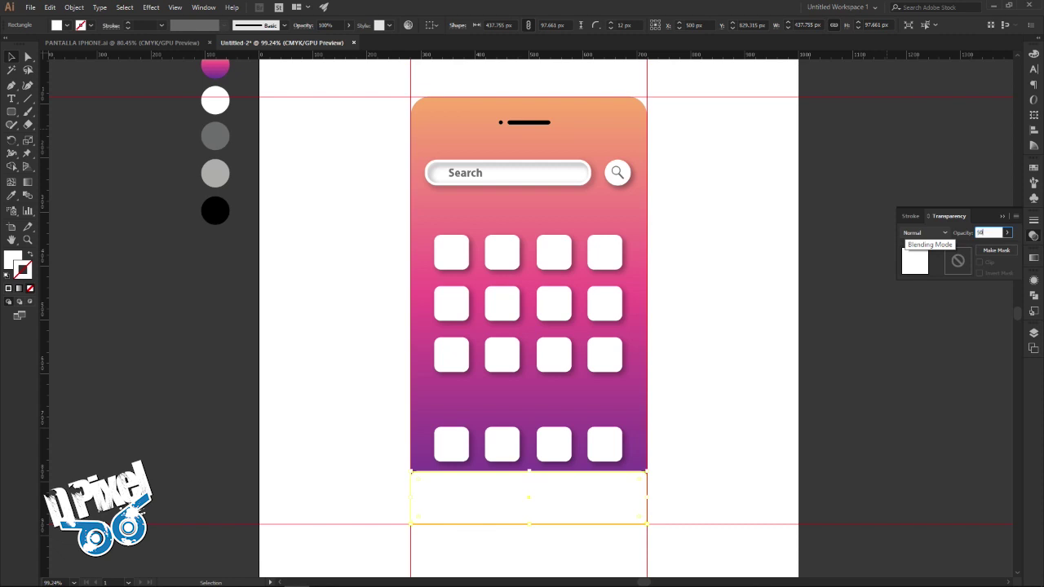
pyautogui.press('Return')
pyautogui.click(384, 199)
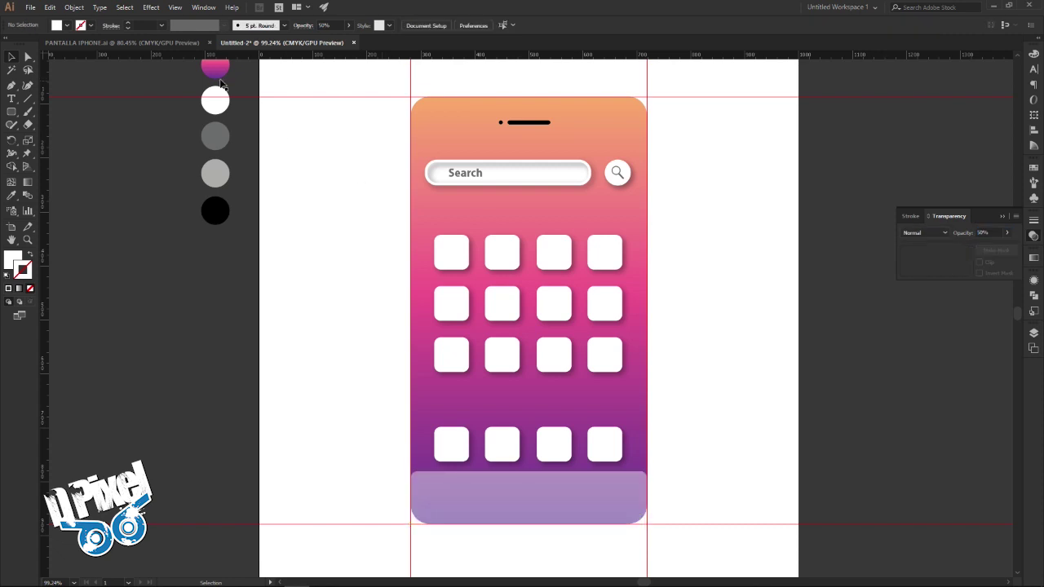
# Remove the rounding from the dock rectangle's top corners using Direct Selection
pyautogui.click(189, 42)
pyautogui.click(281, 42)
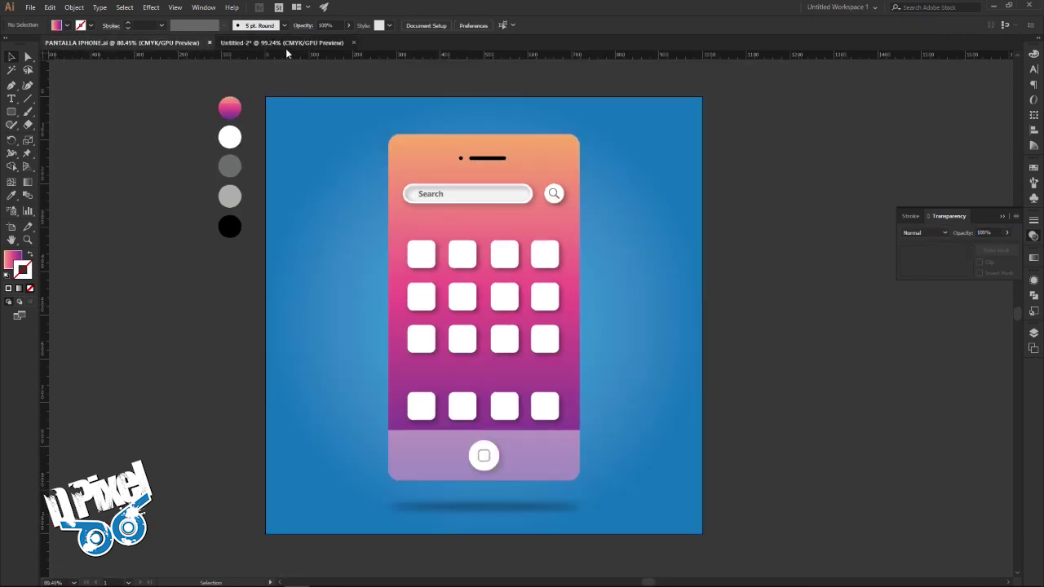
pyautogui.click(624, 488)
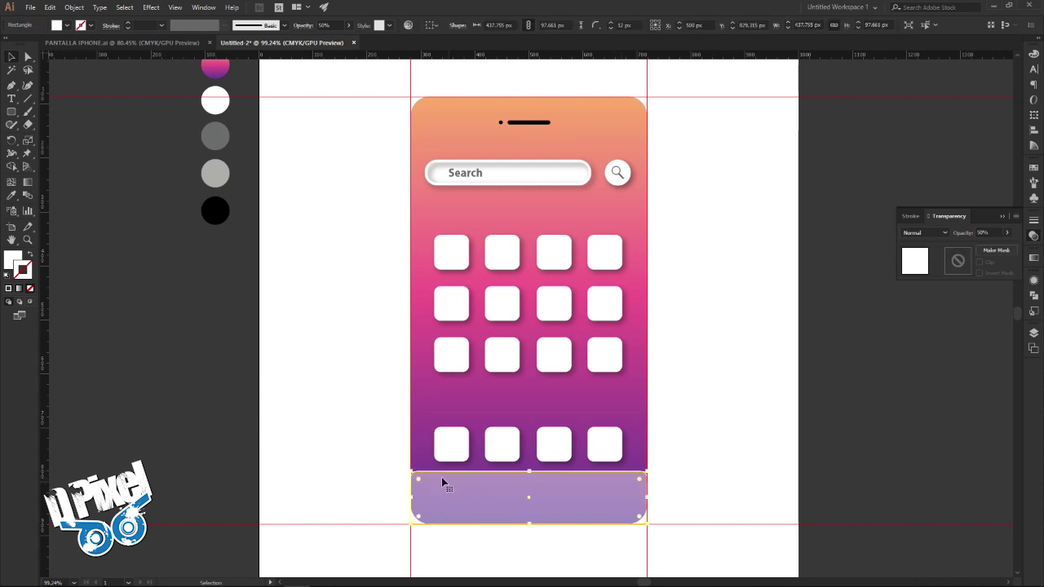
pyautogui.click(28, 56)
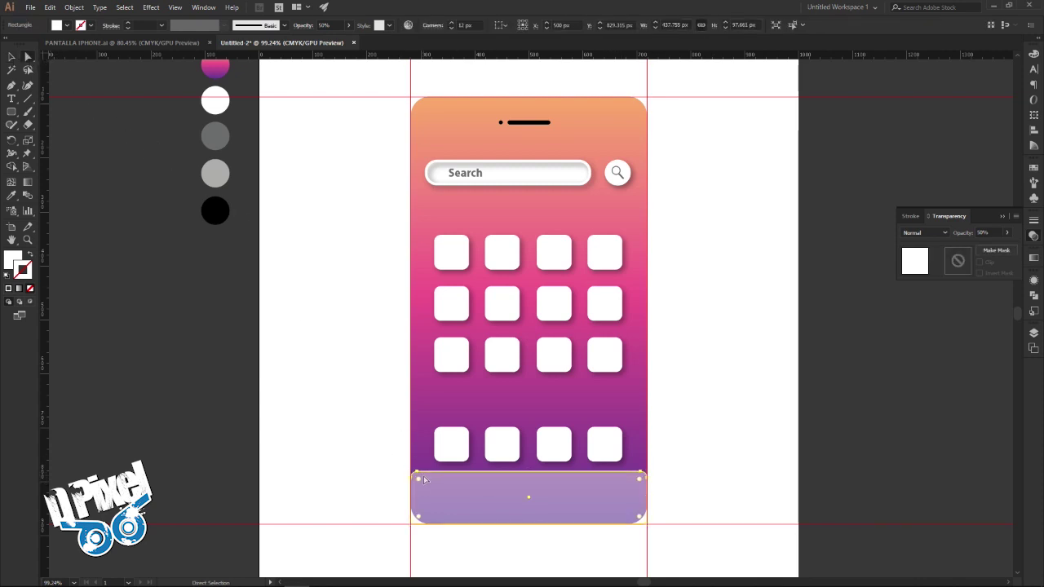
pyautogui.moveTo(423, 487); pyautogui.dragTo(403, 454)
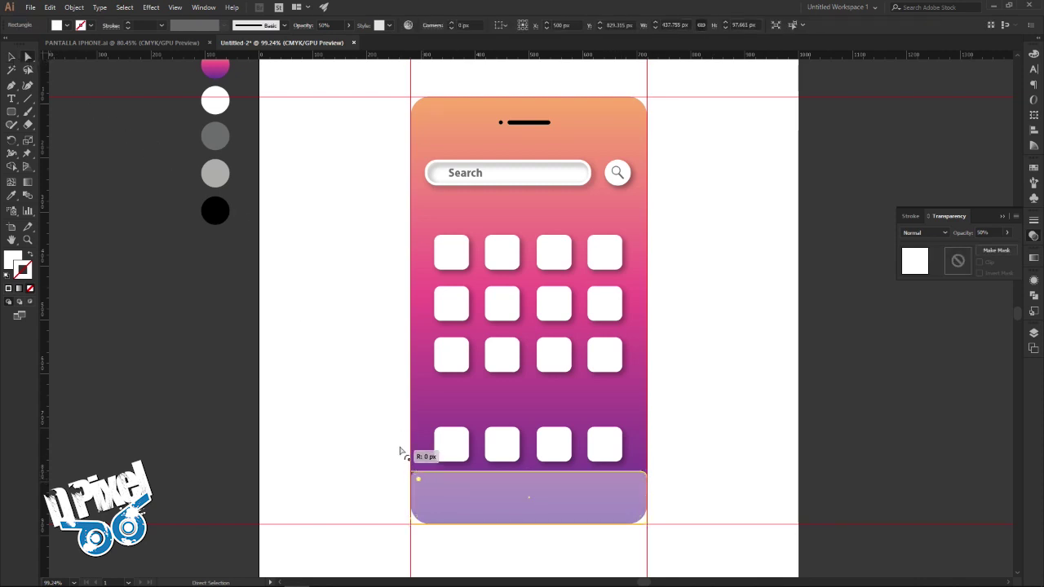
pyautogui.moveTo(652, 463)
pyautogui.mouseDown()
pyautogui.moveTo(637, 481)
pyautogui.moveTo(652, 465)
pyautogui.mouseUp()
pyautogui.click(12, 57)
pyautogui.click(93, 137)
# Select the four bottom-row icons and nudge them up slightly, checking the reference
pyautogui.click(129, 42)
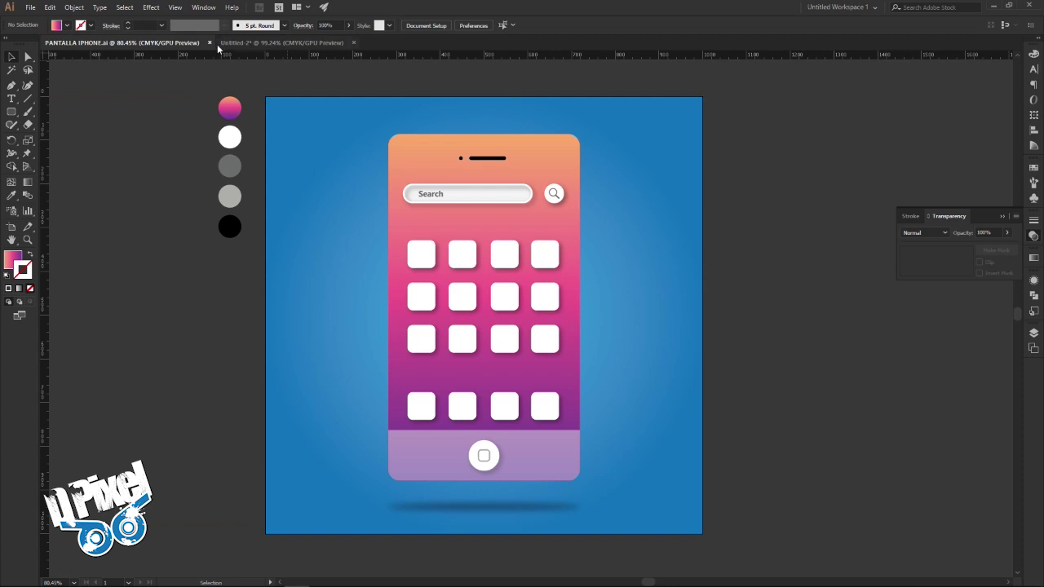
pyautogui.click(220, 42)
pyautogui.click(545, 445)
pyautogui.keyDown('shift'); pyautogui.click(590, 452); pyautogui.keyUp('shift')
pyautogui.keyDown('shift'); pyautogui.click(501, 442); pyautogui.keyUp('shift')
pyautogui.keyDown('shift'); pyautogui.click(449, 440); pyautogui.keyUp('shift')
pyautogui.press('Up')
pyautogui.press('Up')
pyautogui.press('Up')
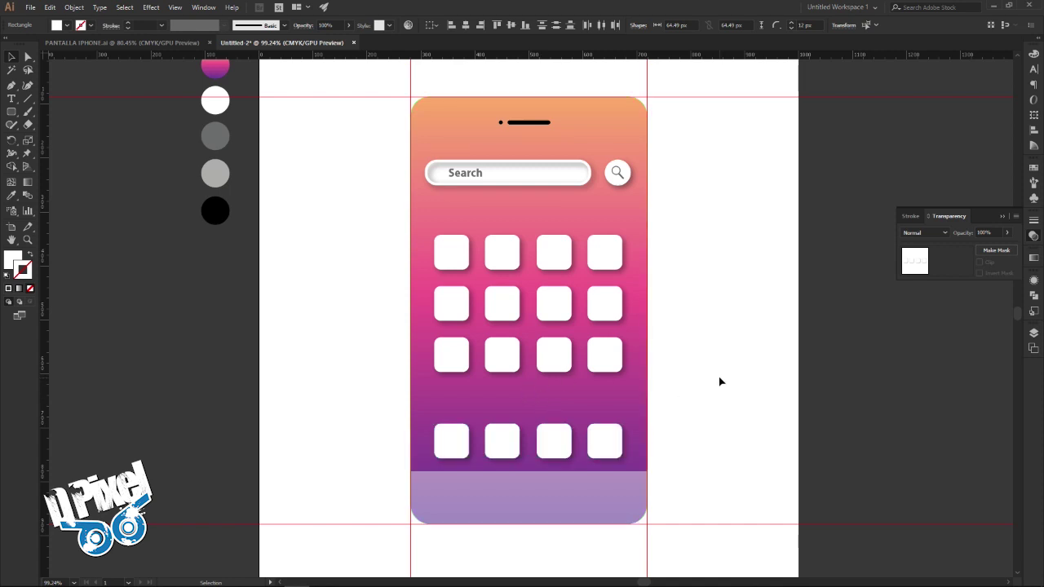
pyautogui.click(719, 381)
pyautogui.click(165, 44)
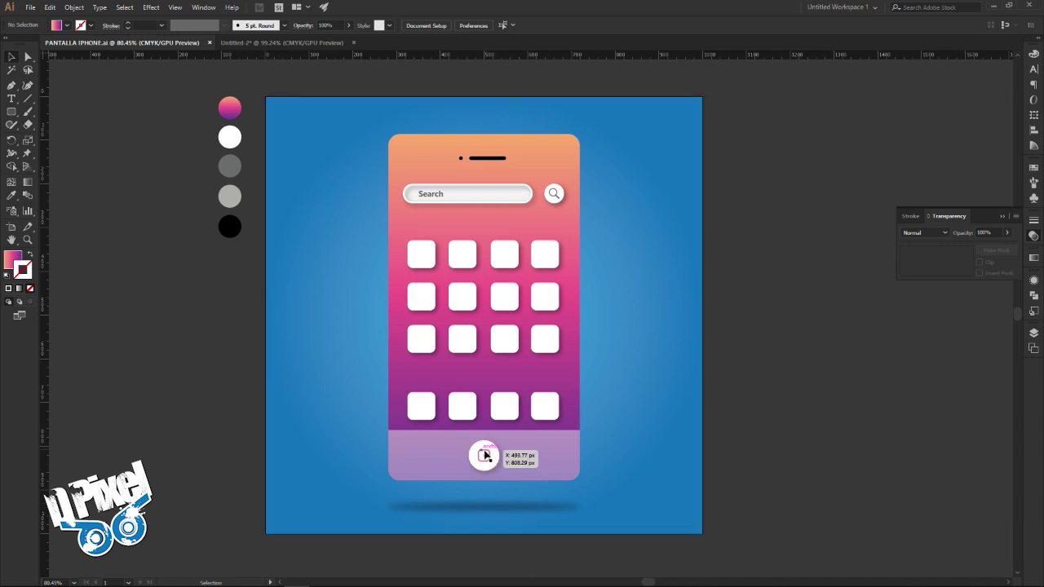
pyautogui.click(248, 43)
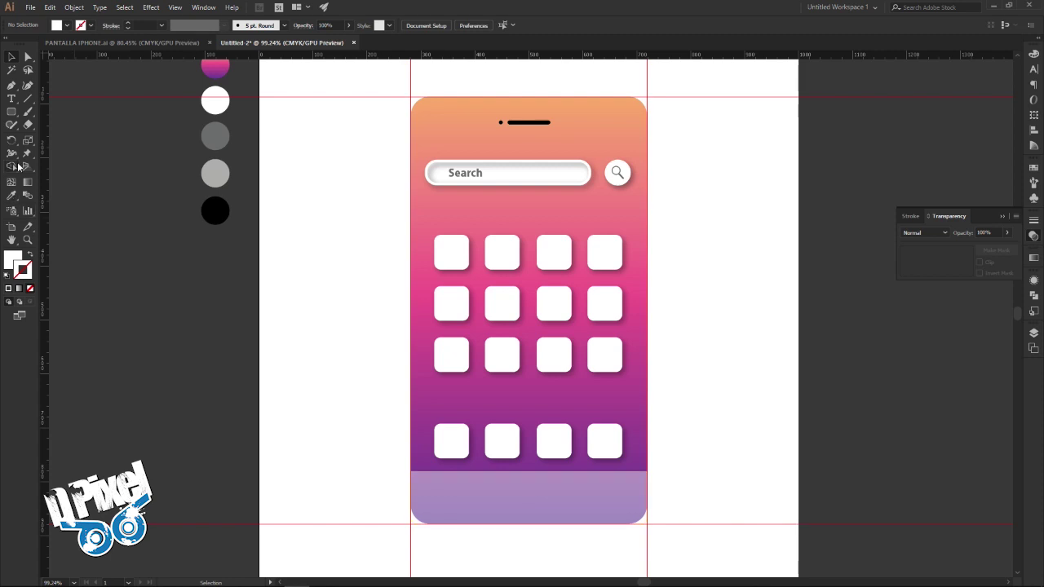
# Draw a small white circle with the Ellipse tool, centred in the translucent dock
pyautogui.moveTo(14, 116); pyautogui.dragTo(47, 138)
pyautogui.click(15, 196)
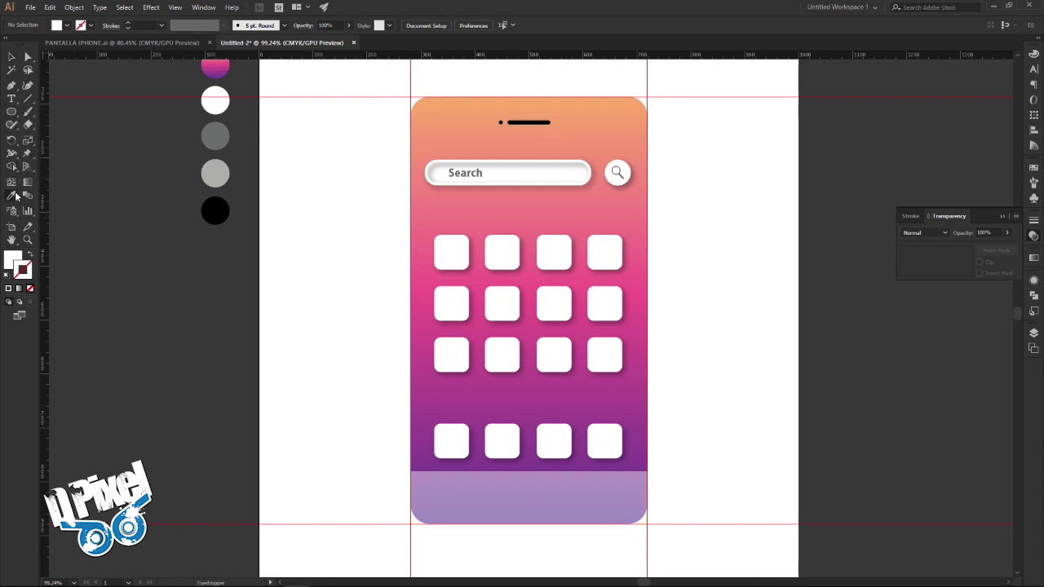
pyautogui.moveTo(12, 114); pyautogui.dragTo(55, 135)
pyautogui.click(55, 135)
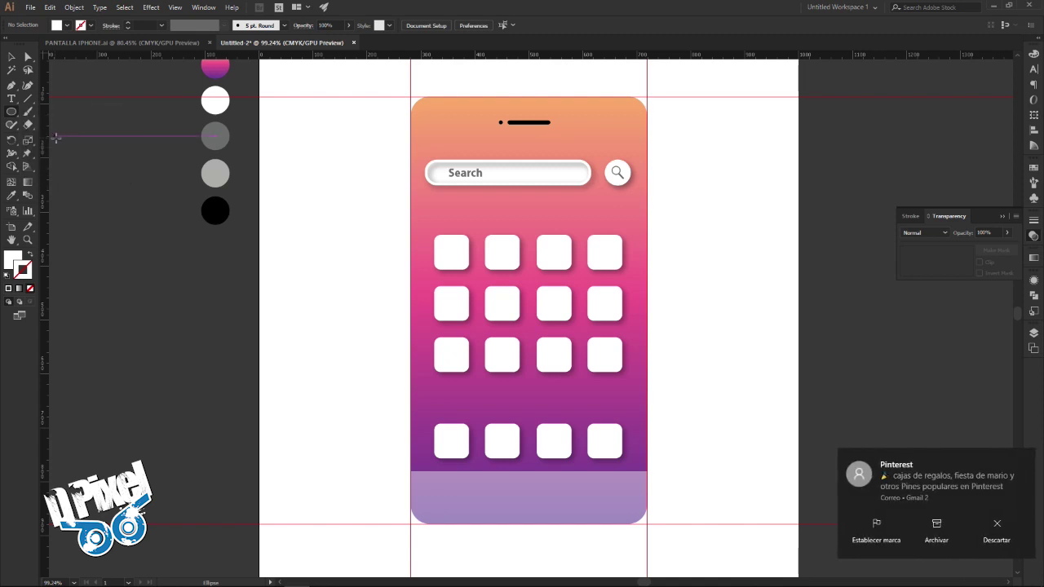
pyautogui.click(985, 523)
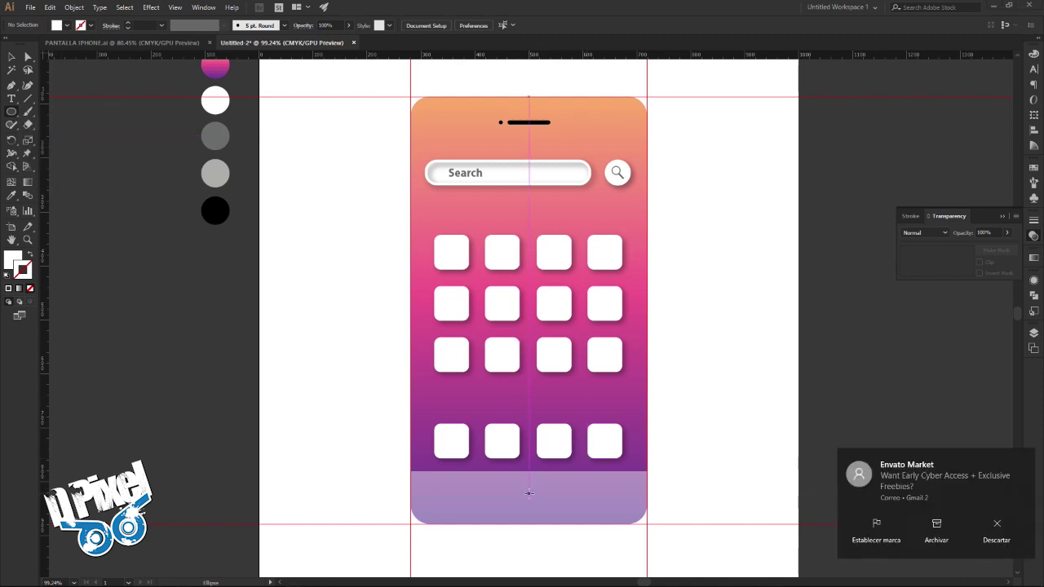
pyautogui.click(996, 527)
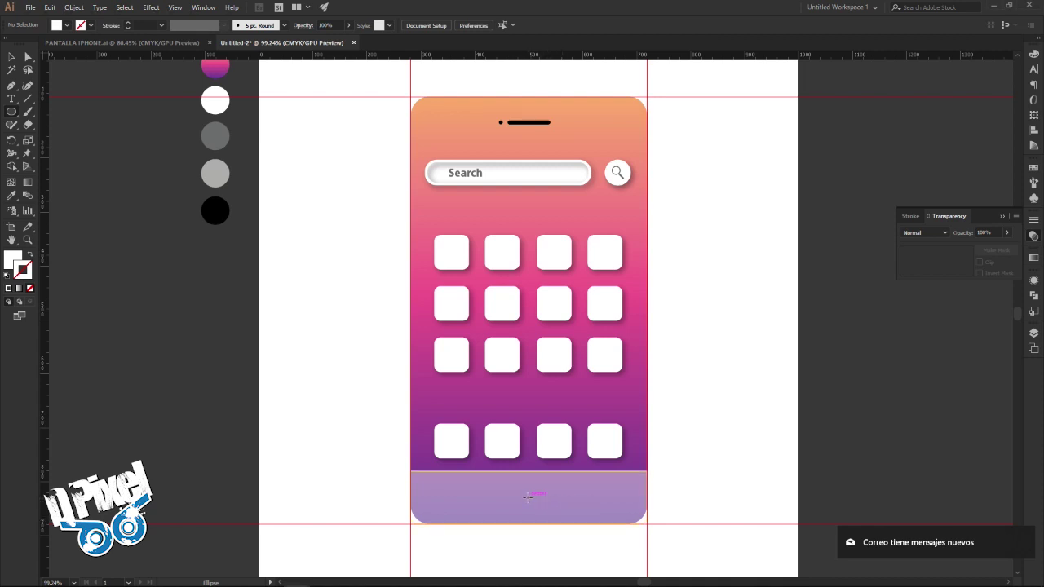
pyautogui.moveTo(528, 496); pyautogui.dragTo(550, 511)
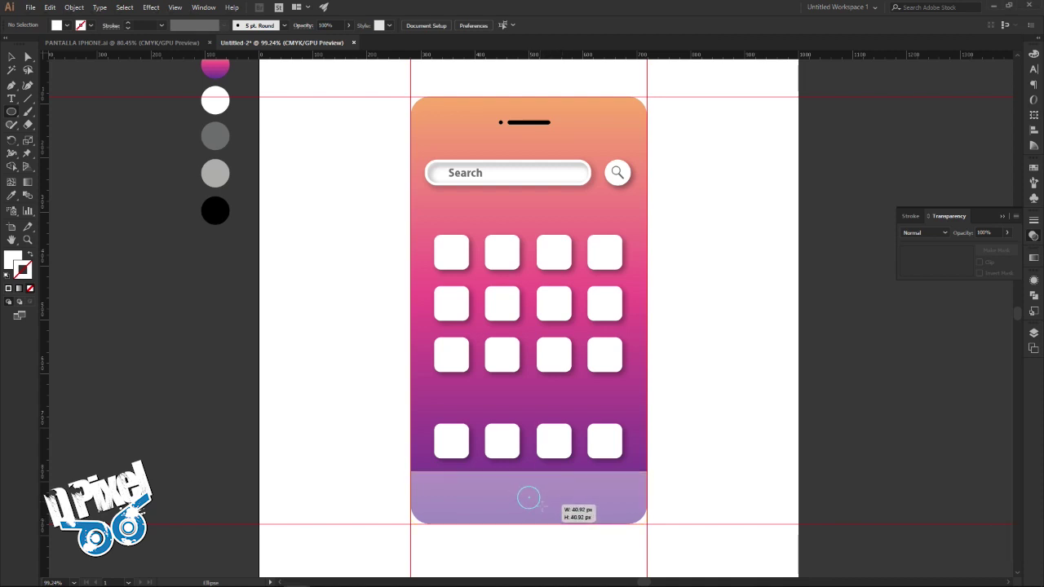
pyautogui.moveTo(549, 512); pyautogui.dragTo(546, 514)
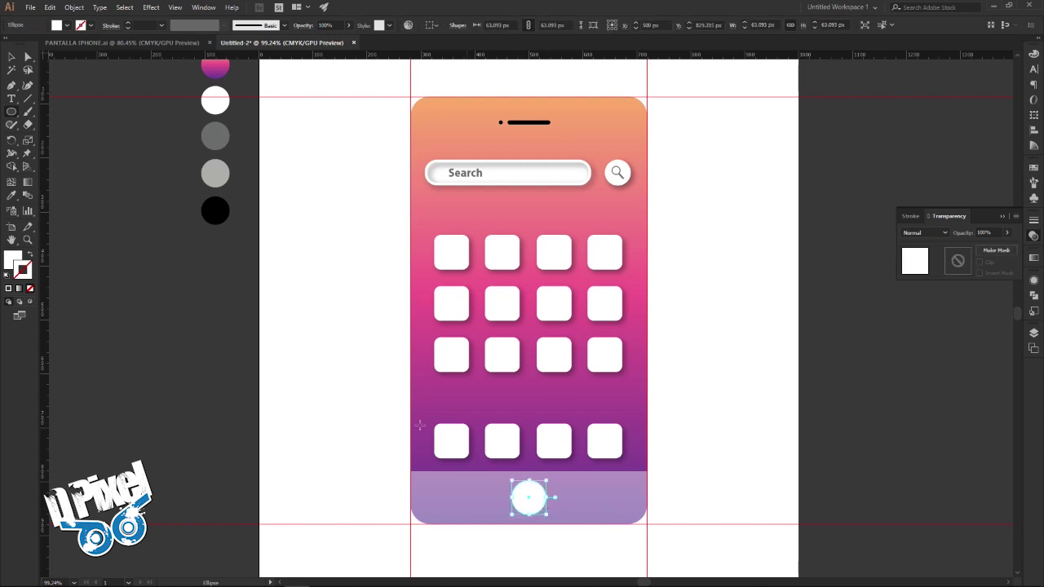
pyautogui.click(12, 57)
pyautogui.click(158, 353)
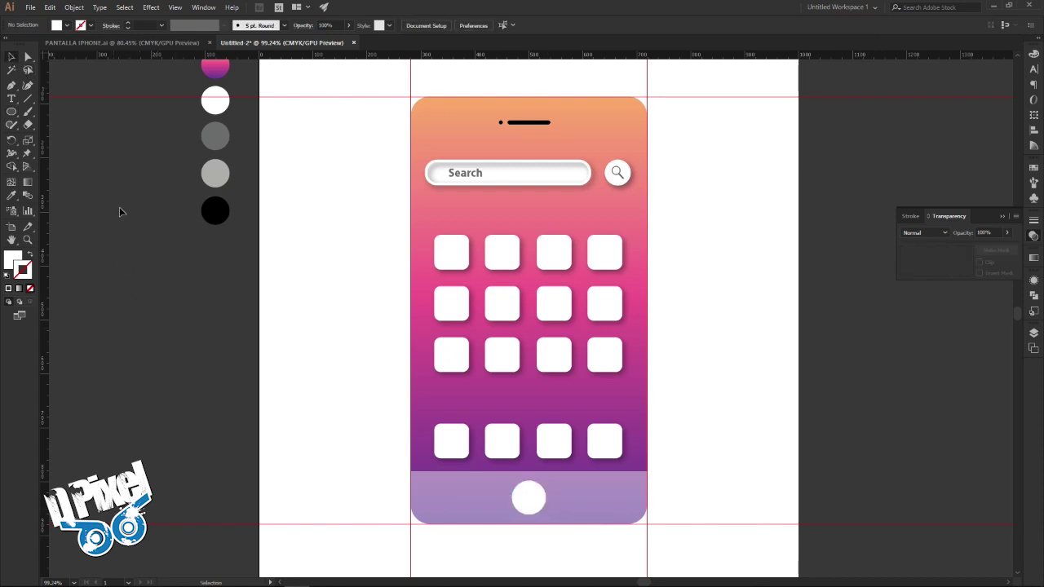
# Zoom in on the home-button circle
pyautogui.click(15, 117)
pyautogui.click(10, 57)
pyautogui.click(27, 241)
pyautogui.moveTo(530, 502)
pyautogui.mouseDown()
pyautogui.moveTo(652, 531)
pyautogui.moveTo(693, 466)
pyautogui.mouseUp()
pyautogui.click(10, 57)
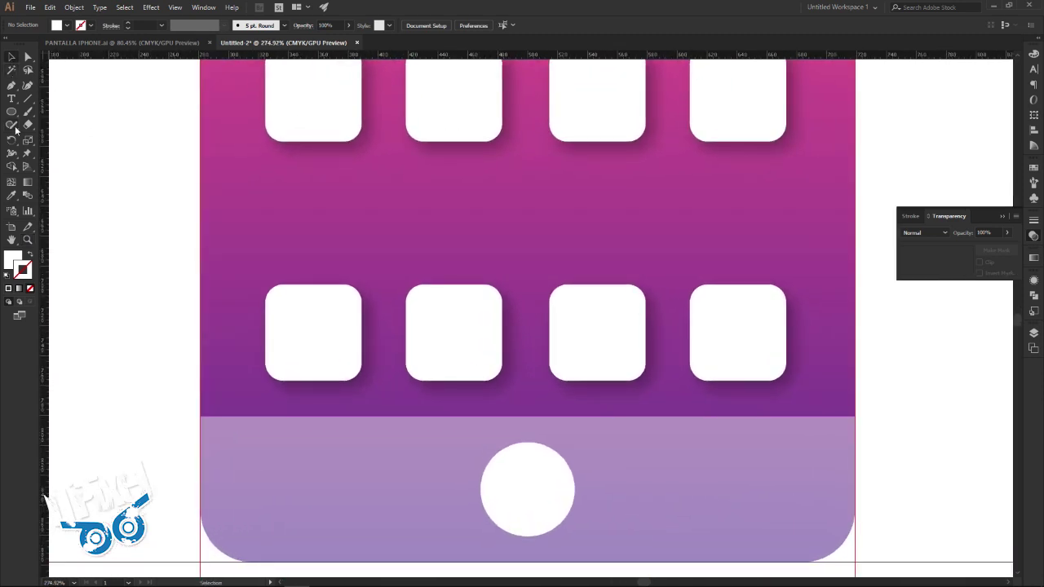
# Draw a small rounded square inside the circle with no fill and a 1 pt outline
pyautogui.moveTo(13, 118); pyautogui.dragTo(66, 121)
pyautogui.moveTo(527, 488); pyautogui.dragTo(556, 509)
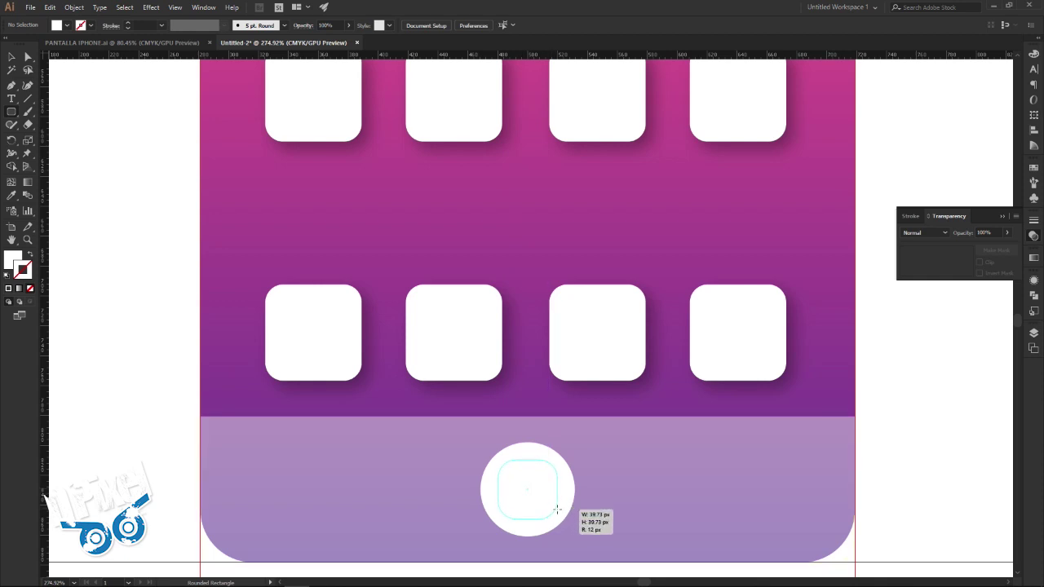
pyautogui.moveTo(556, 509); pyautogui.dragTo(550, 511)
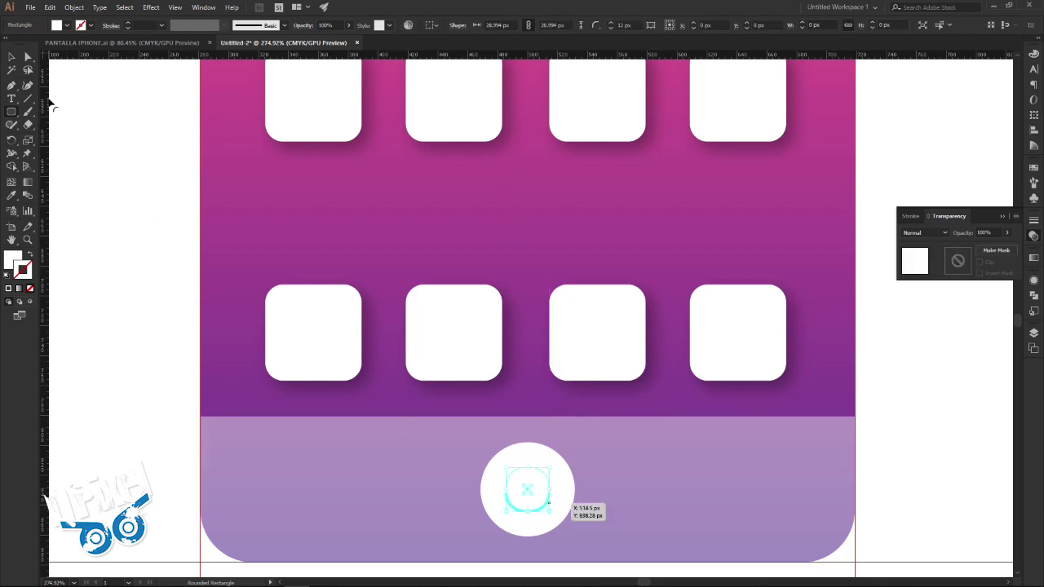
pyautogui.click(13, 59)
pyautogui.moveTo(531, 487); pyautogui.dragTo(541, 483)
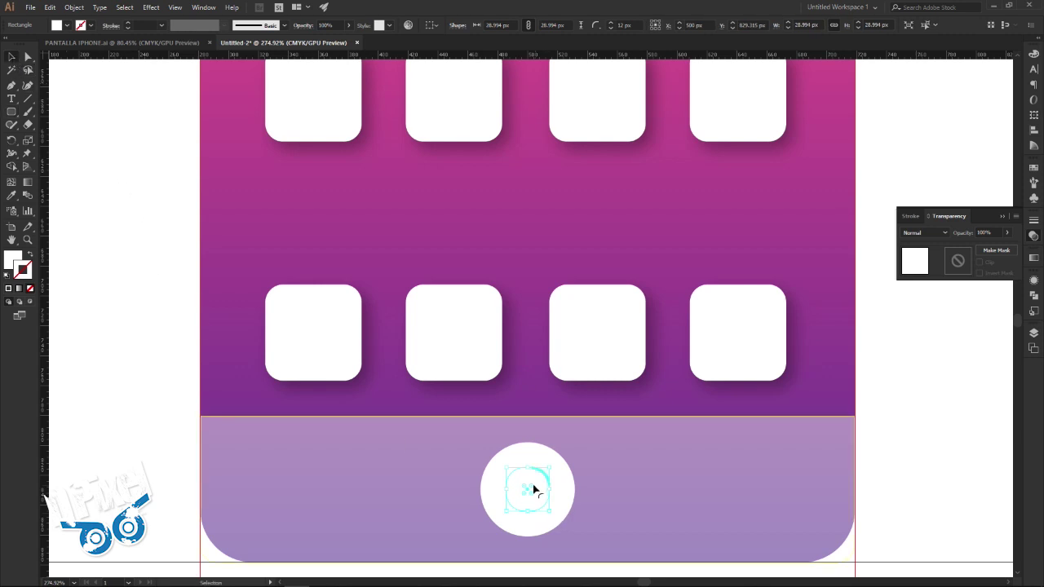
pyautogui.click(30, 288)
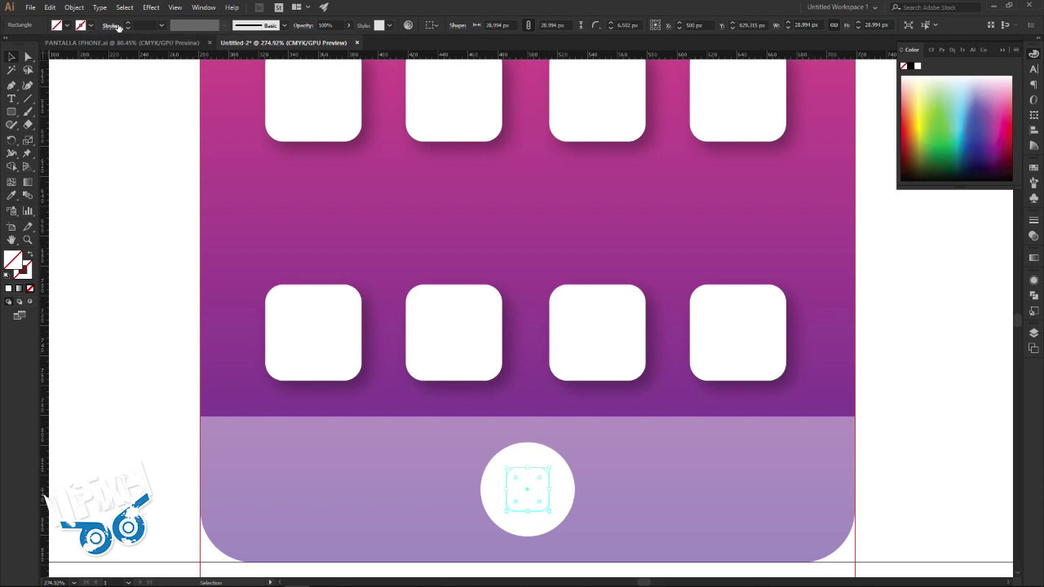
pyautogui.click(127, 24)
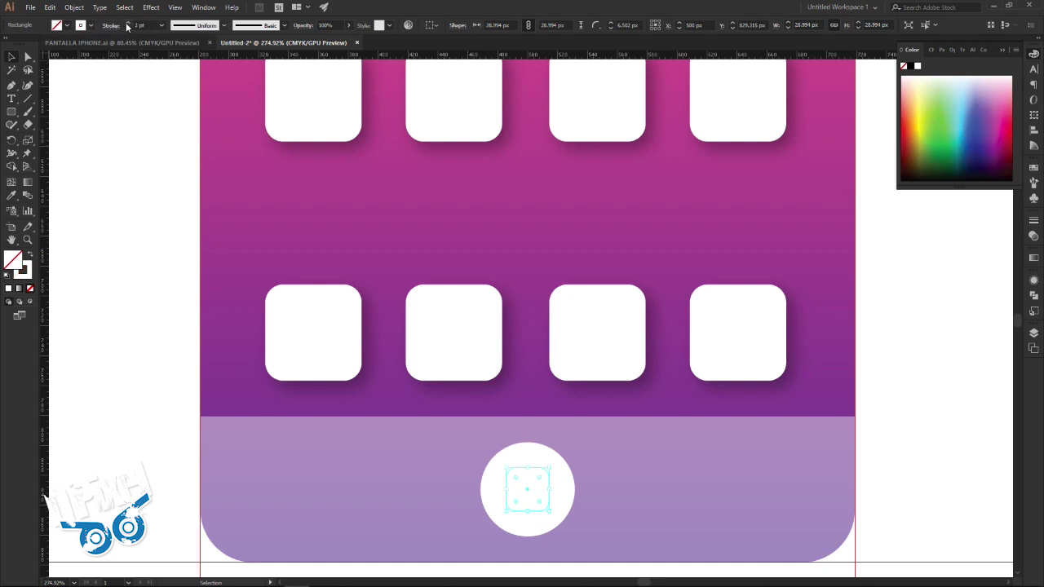
pyautogui.click(98, 182)
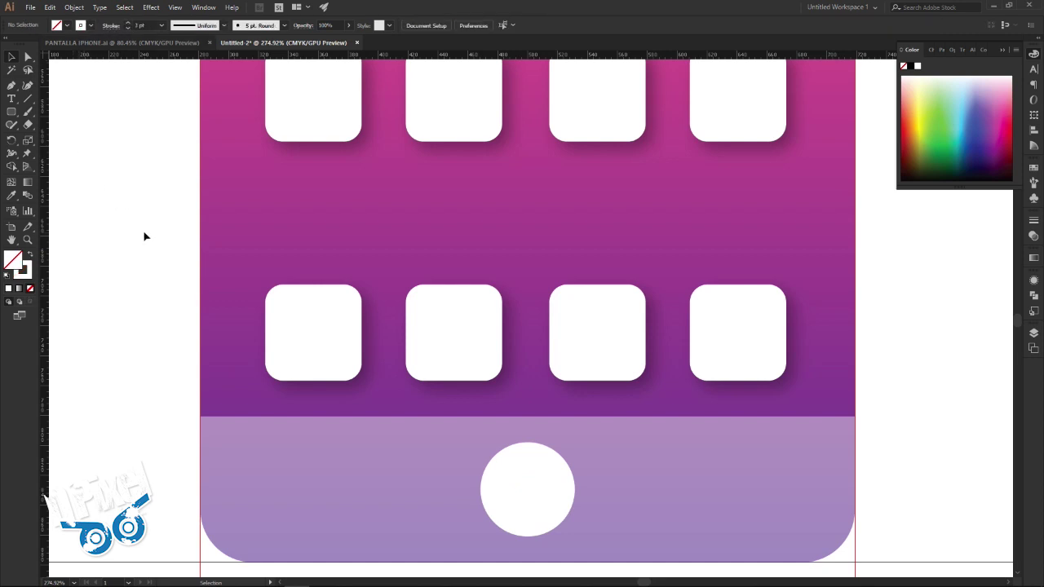
pyautogui.click(16, 241)
# Pan over to the palette swatches and select the light-grey circle
pyautogui.moveTo(112, 226); pyautogui.dragTo(407, 344)
pyautogui.scroll(3, 408, 344)
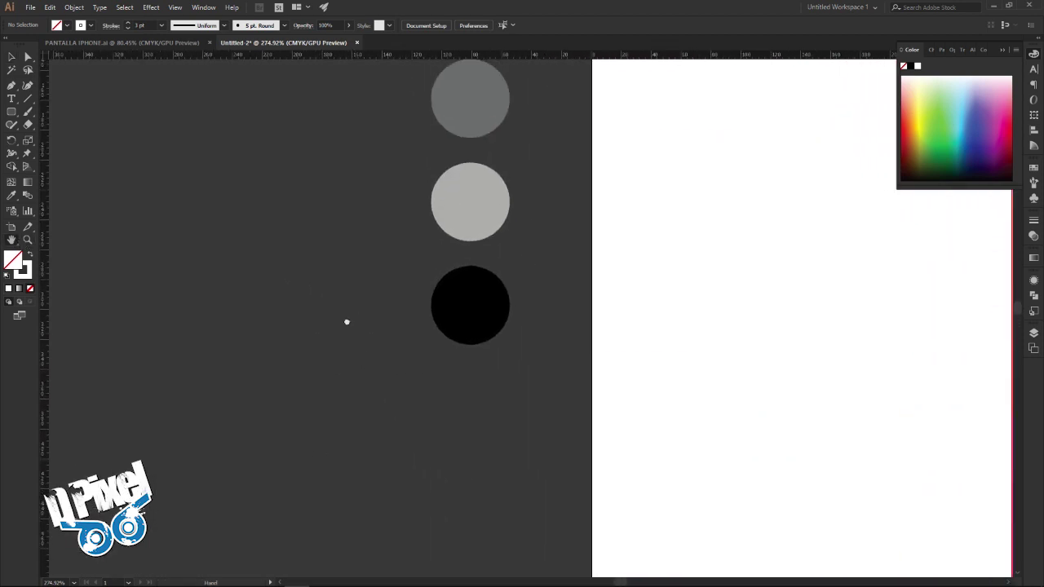
pyautogui.scroll(2, 354, 305)
pyautogui.press('v')
pyautogui.click(402, 295)
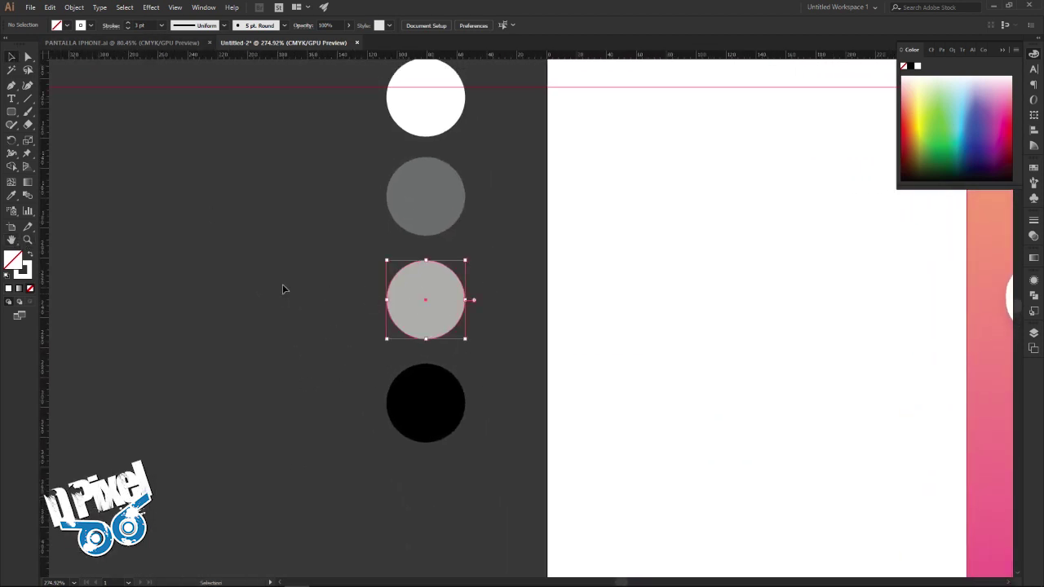
# Copy the light-grey fill's hex code from the Color Picker, then pan back to the dock
pyautogui.doubleClick(20, 259)
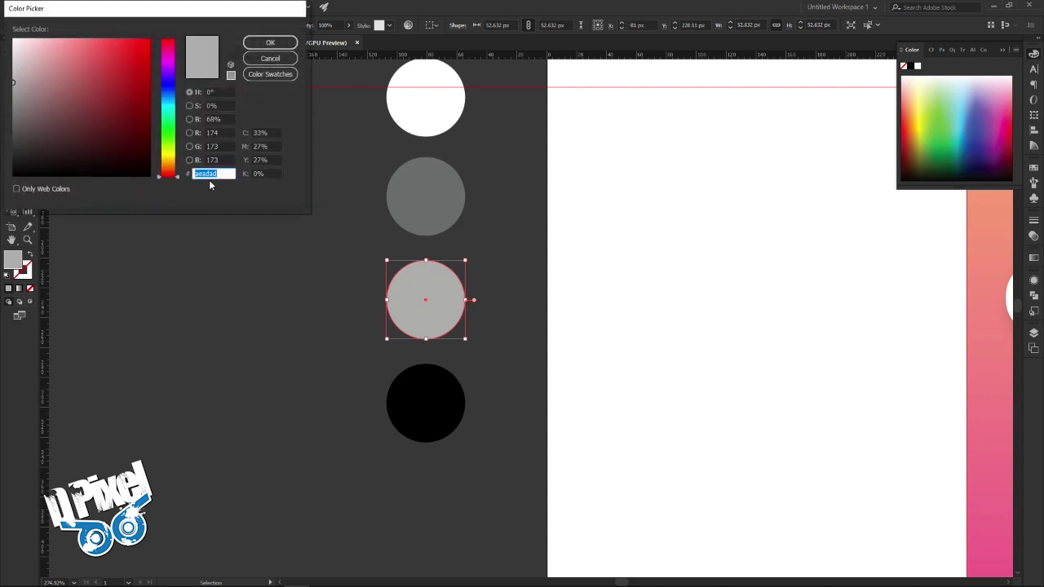
pyautogui.rightClick(211, 172)
pyautogui.click(196, 208)
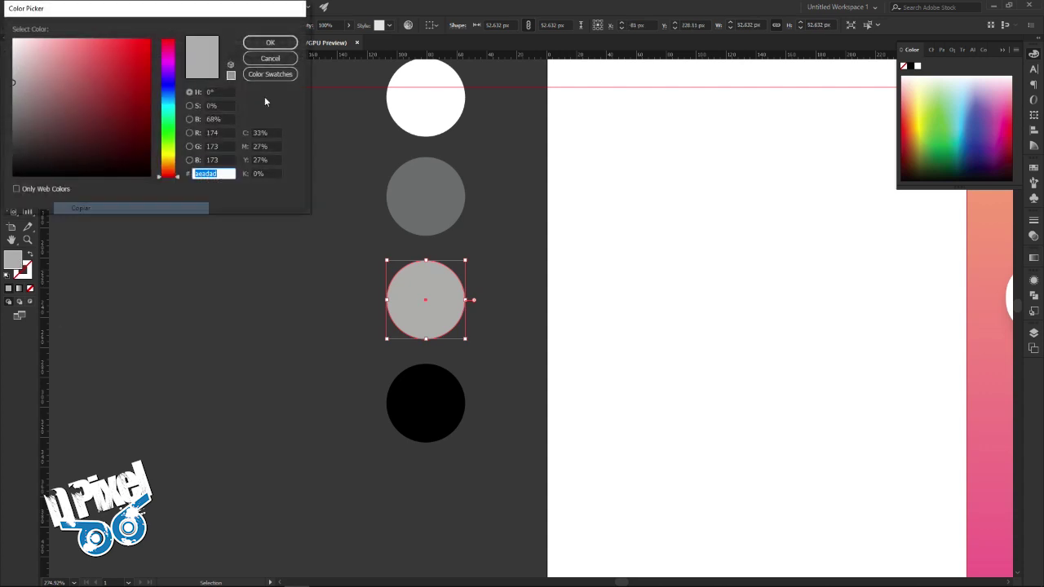
pyautogui.click(270, 43)
pyautogui.click(690, 375)
pyautogui.moveTo(691, 375)
pyautogui.mouseDown()
pyautogui.moveTo(468, 277)
pyautogui.moveTo(356, 151)
pyautogui.mouseUp()
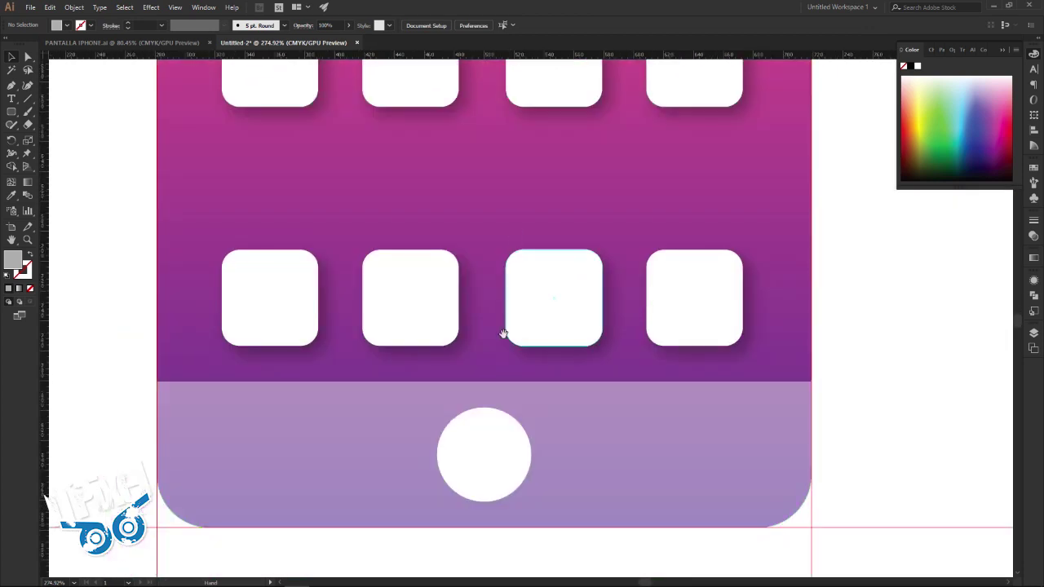
pyautogui.moveTo(503, 334); pyautogui.dragTo(510, 226)
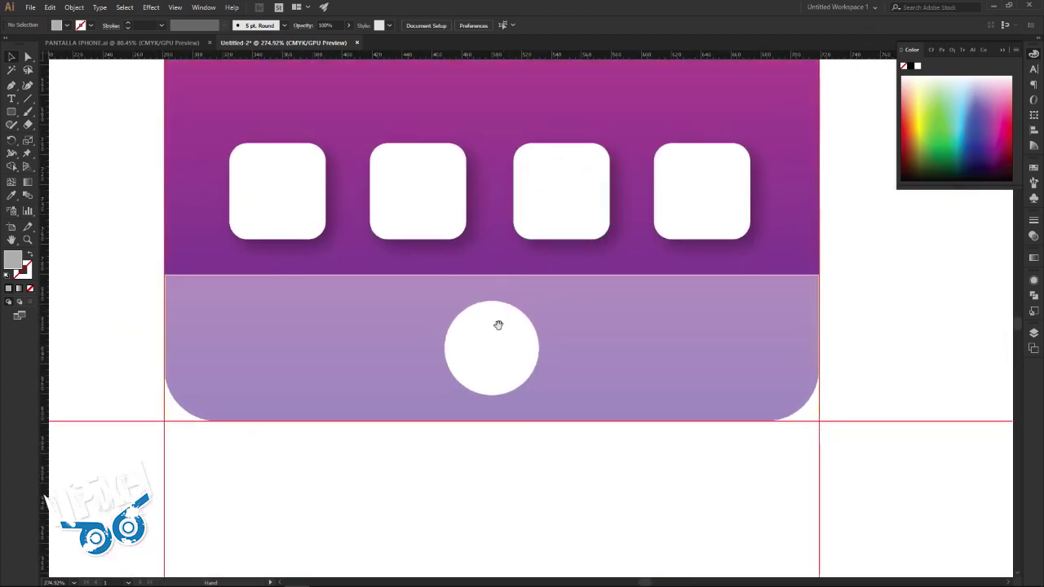
# Select the dock rectangle and inspect the contents of Layers 6 and 7
pyautogui.click(492, 344)
pyautogui.click(868, 275)
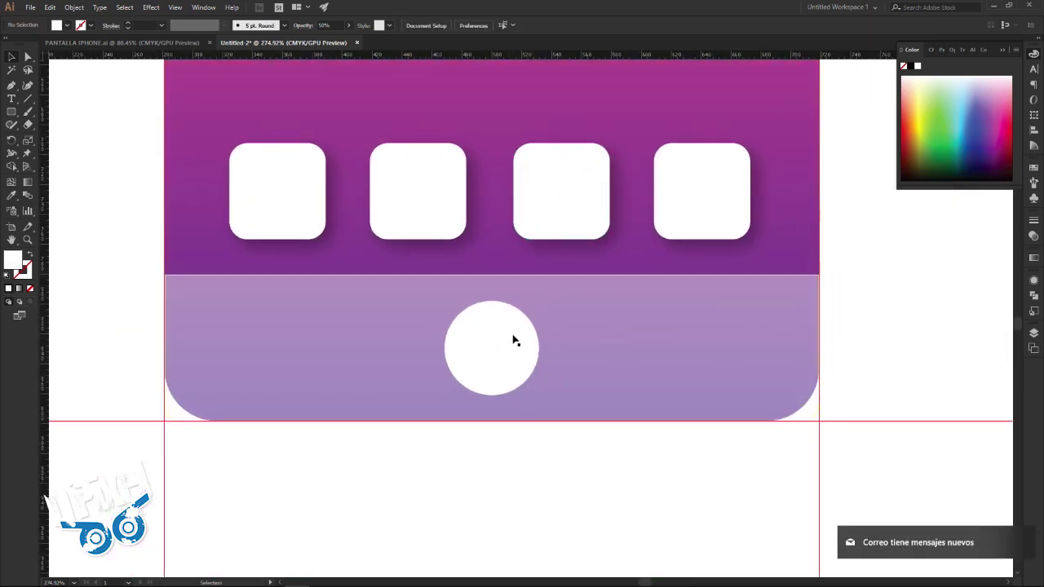
pyautogui.click(674, 338)
pyautogui.click(1033, 333)
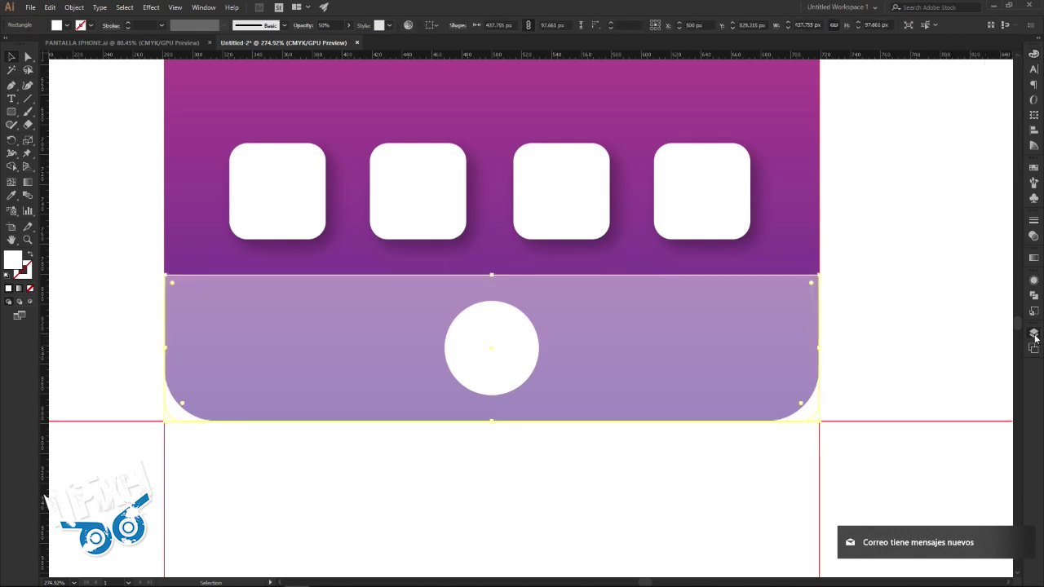
pyautogui.click(926, 357)
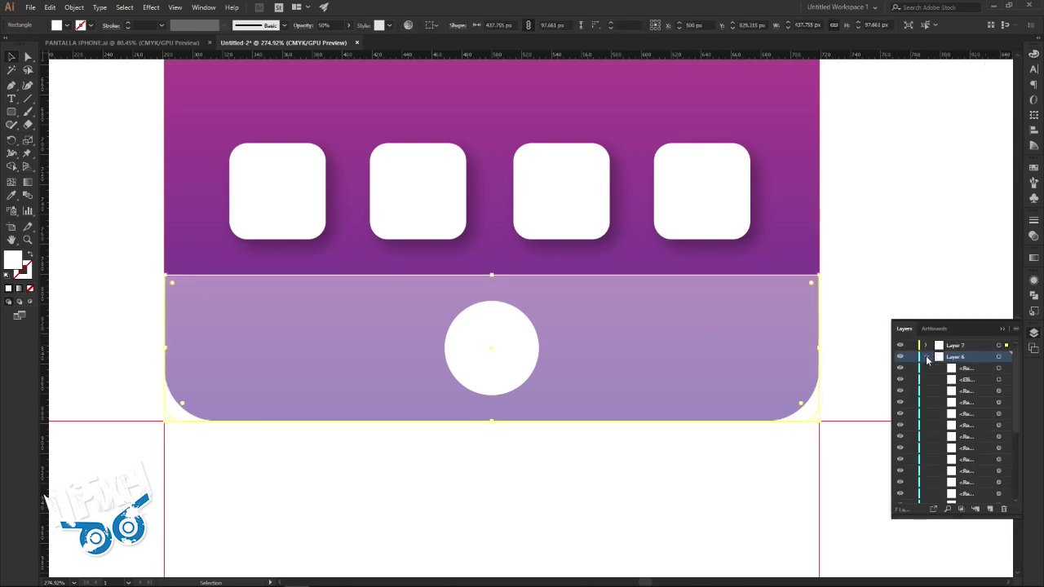
pyautogui.click(926, 358)
pyautogui.click(927, 357)
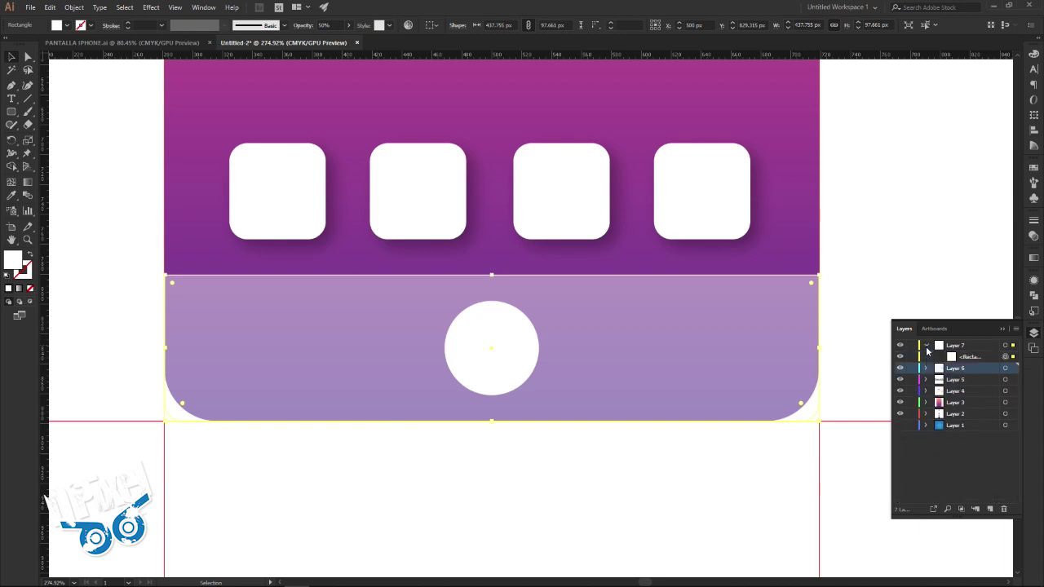
pyautogui.click(925, 345)
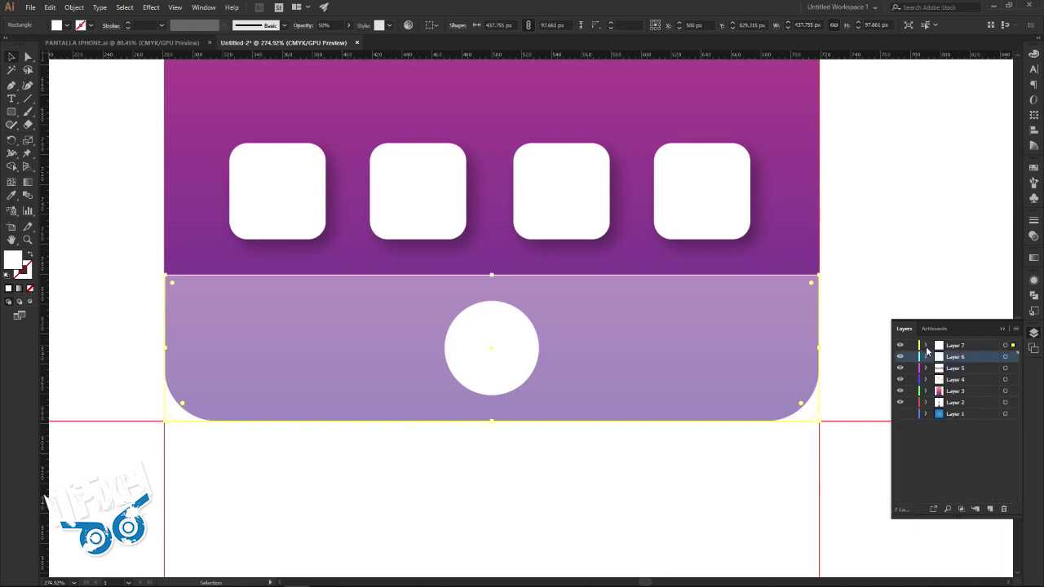
# Hide Layer 7's translucent dock and draw a small square inside the home button
pyautogui.rightClick(779, 335)
pyautogui.click(936, 283)
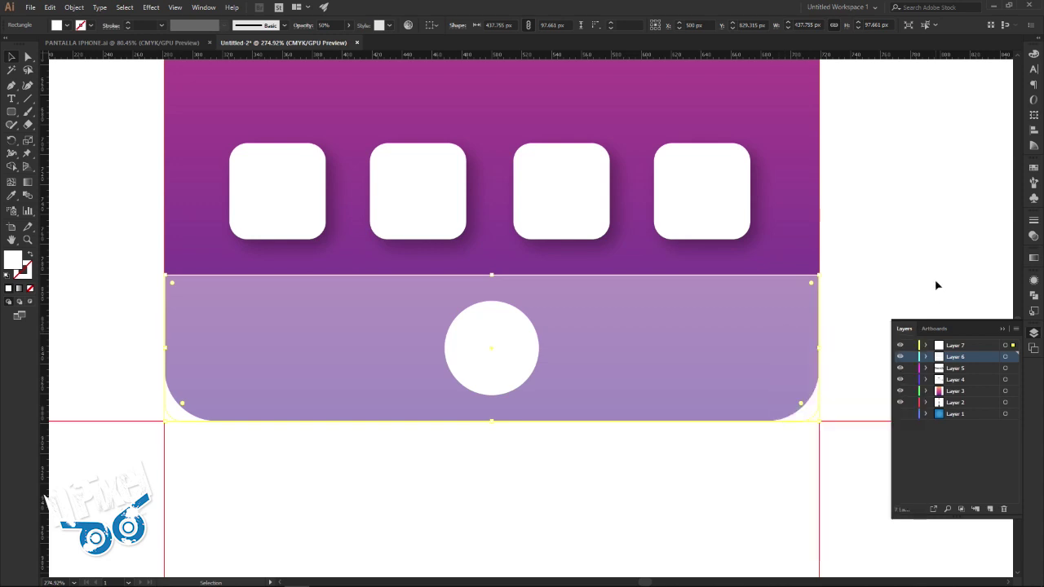
pyautogui.click(900, 356)
pyautogui.click(900, 356)
pyautogui.click(807, 350)
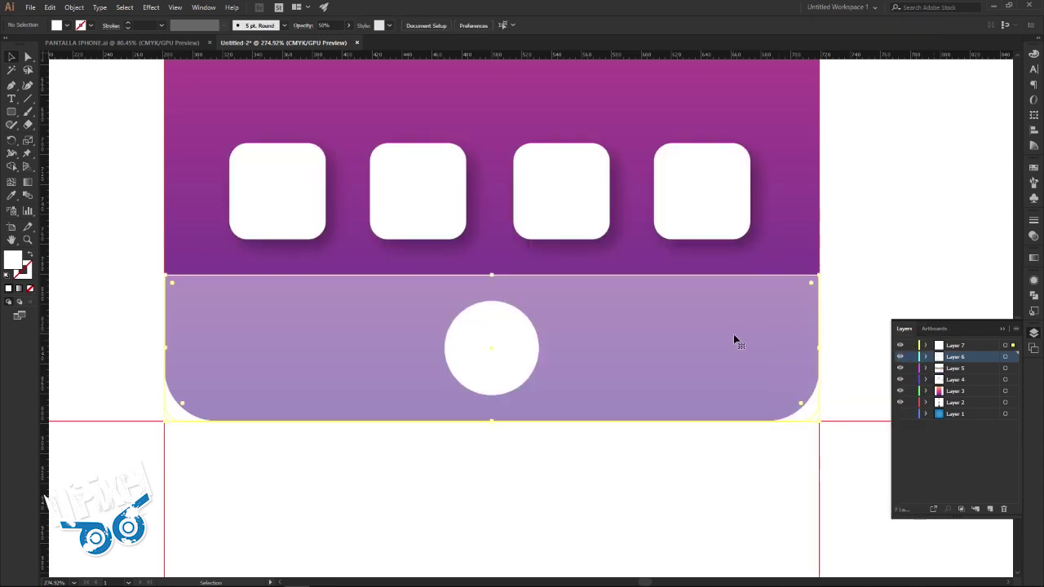
pyautogui.click(900, 345)
pyautogui.click(900, 345)
pyautogui.press('m')
pyautogui.moveTo(470, 370); pyautogui.dragTo(514, 324)
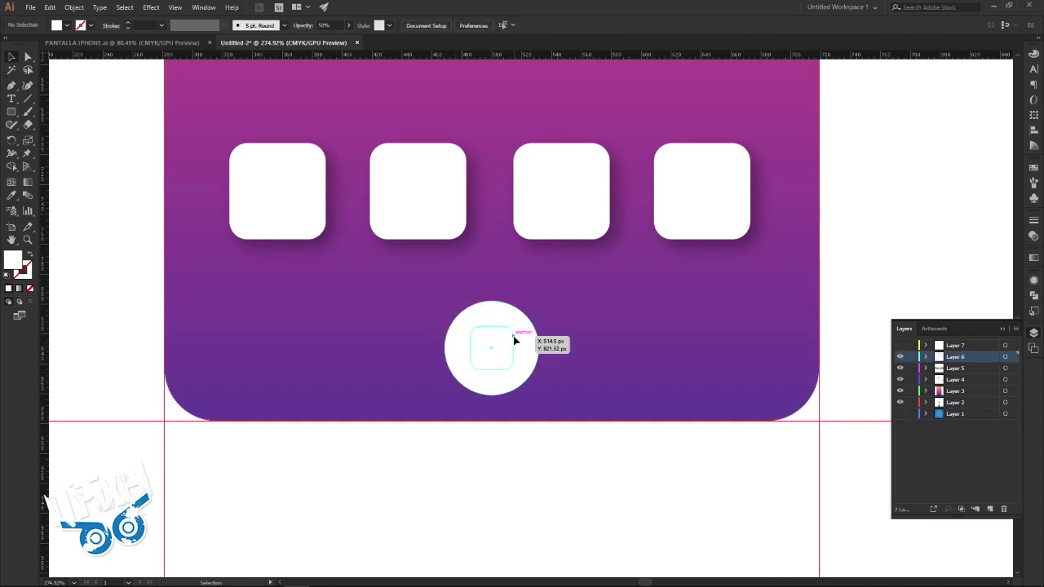
# Give the inner square a light-grey #aeadad outline instead of a fill
pyautogui.hotkey('shift', 'x')
pyautogui.doubleClick(25, 277)
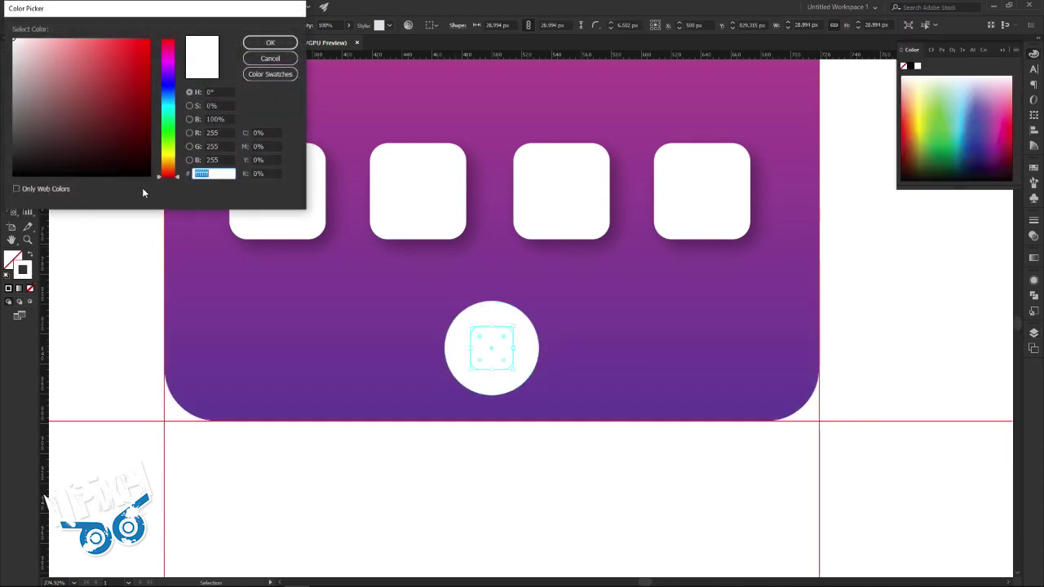
pyautogui.rightClick(214, 175)
pyautogui.click(168, 222)
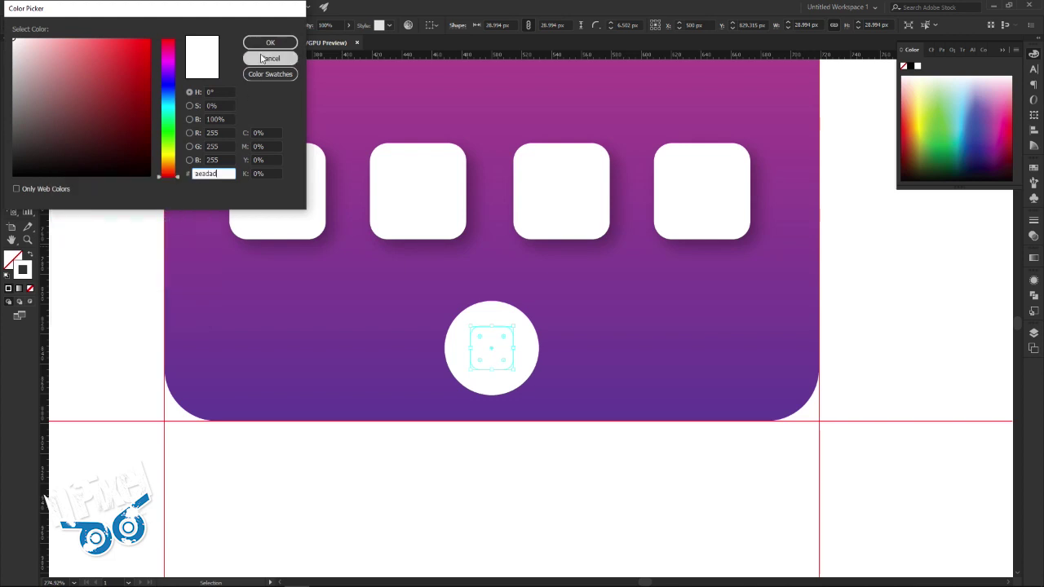
pyautogui.click(261, 44)
pyautogui.click(870, 317)
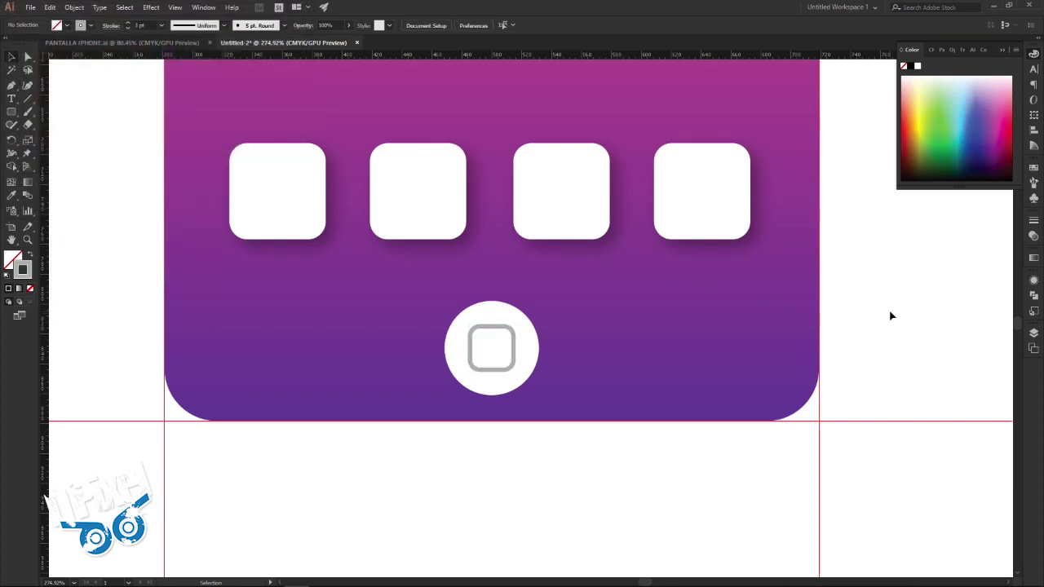
# Shrink the inner square about its centre, set a 2 pt stroke, and adjust its corner roundness
pyautogui.click(100, 44)
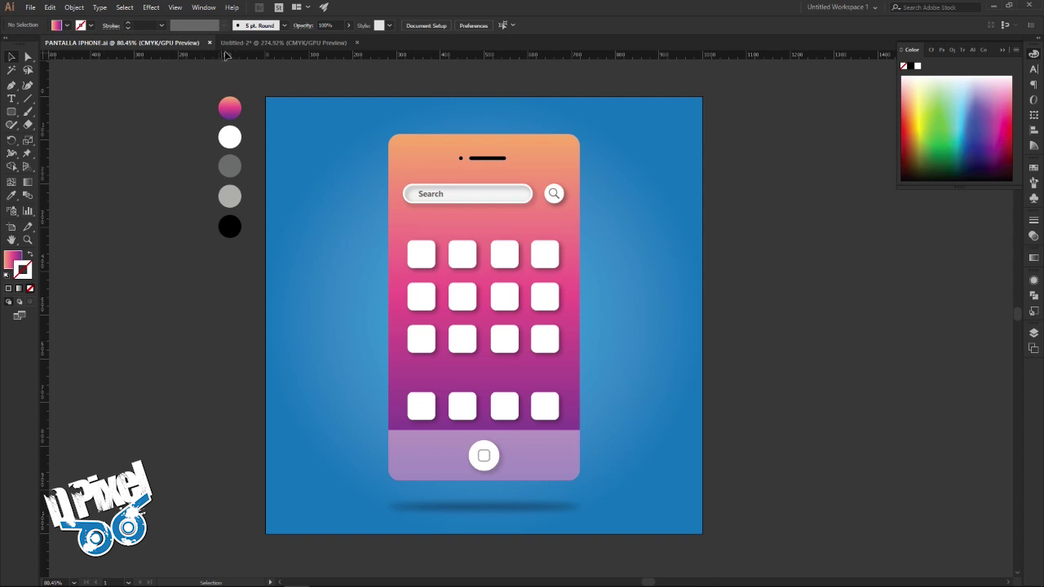
pyautogui.click(261, 43)
pyautogui.click(510, 363)
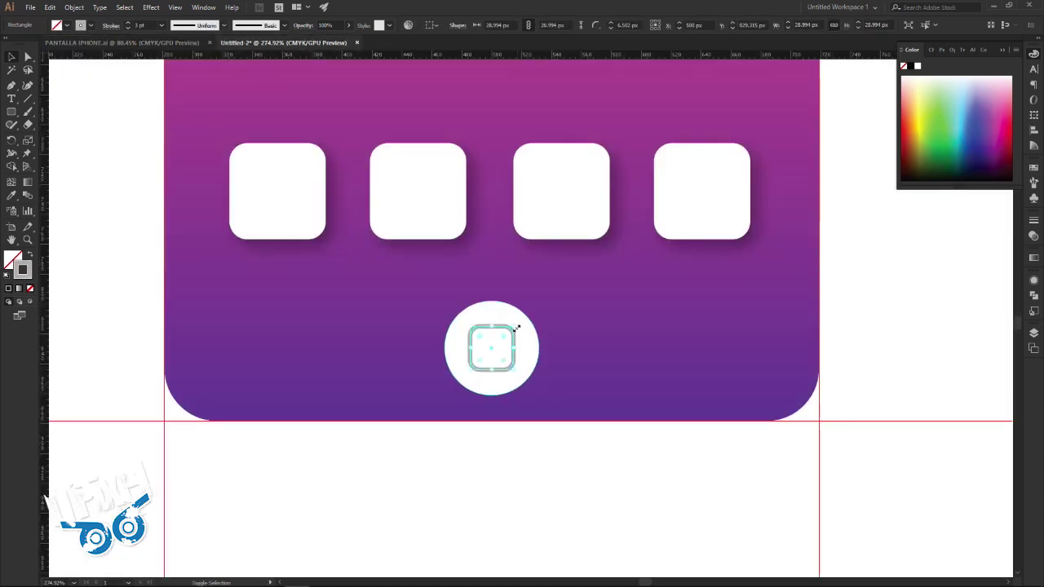
pyautogui.moveTo(516, 327); pyautogui.dragTo(512, 329)
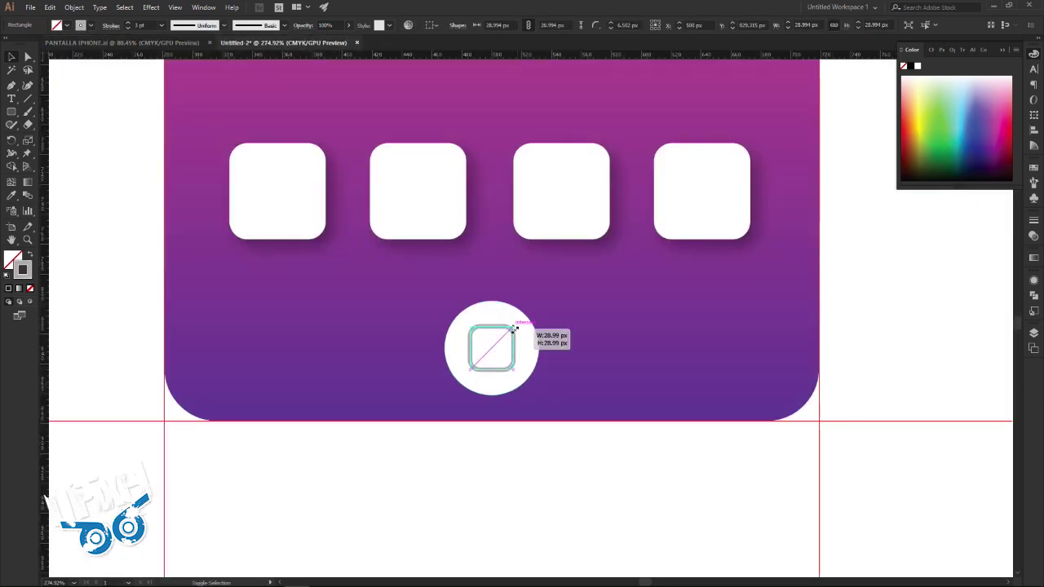
pyautogui.click(128, 23)
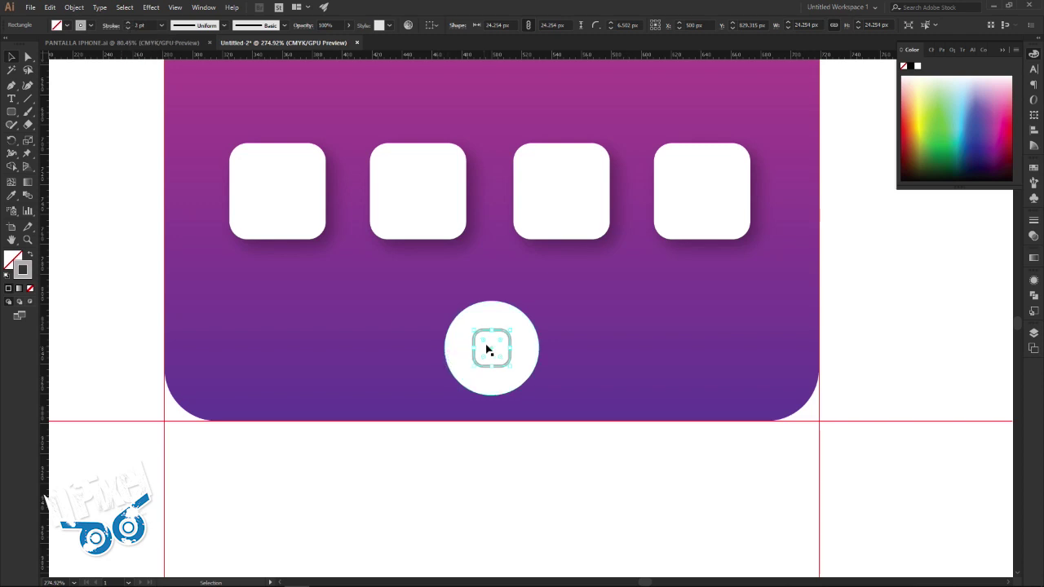
pyautogui.moveTo(500, 343); pyautogui.dragTo(502, 343)
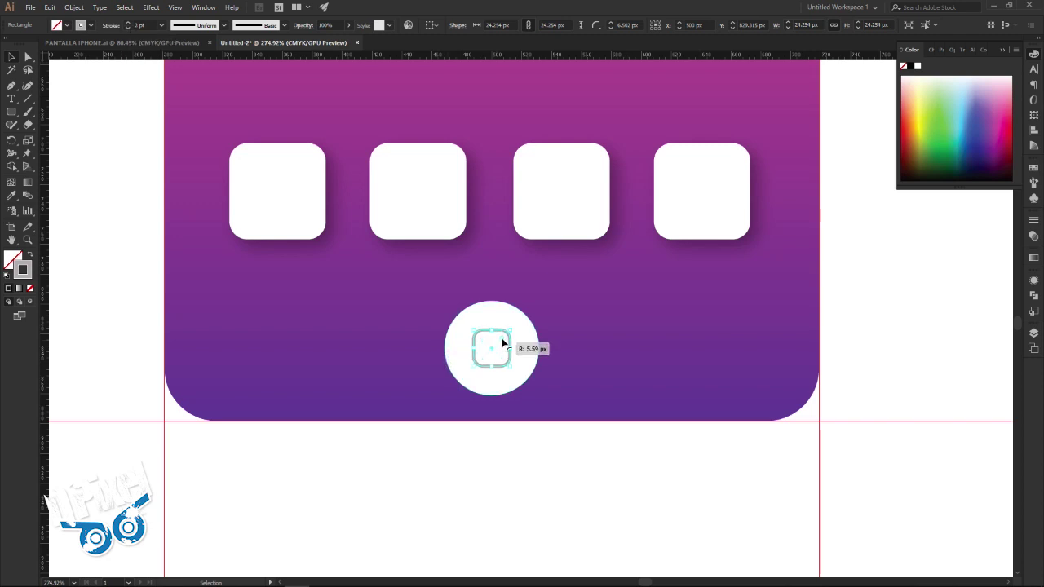
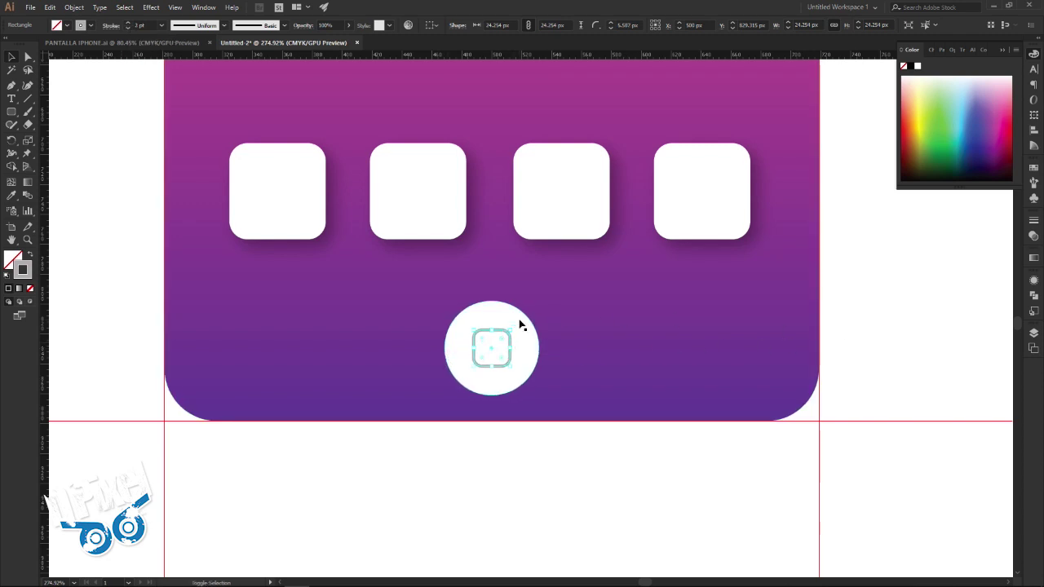
# Align the white home button circle using the align-to options
pyautogui.click(512, 316)
pyautogui.click(430, 26)
pyautogui.click(457, 36)
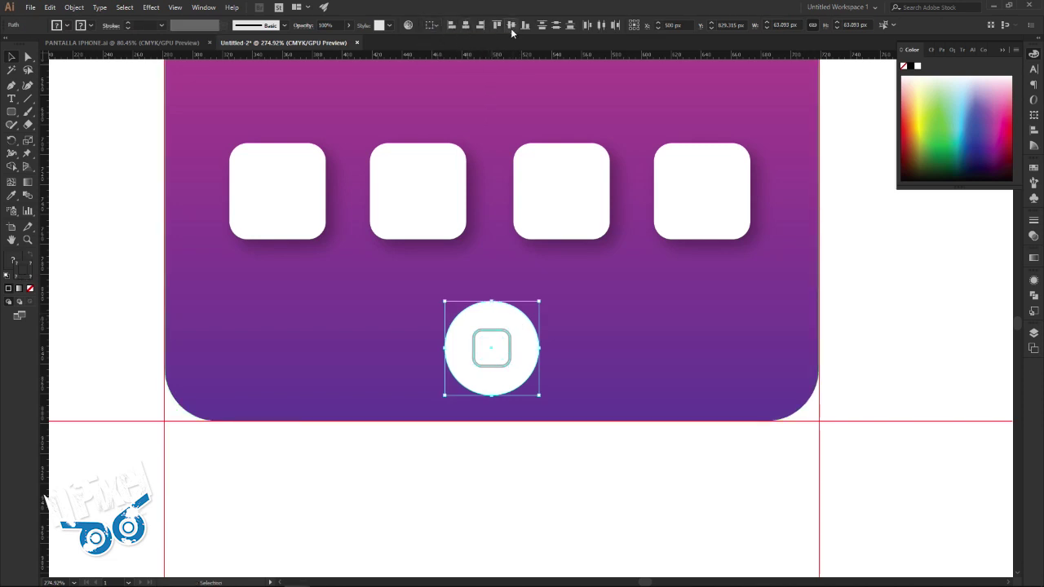
pyautogui.click(870, 276)
# Group the home button circle with its icon, nudge it up, and add a drop shadow
pyautogui.rightClick(522, 358)
pyautogui.click(548, 423)
pyautogui.moveTo(527, 375); pyautogui.dragTo(526, 361)
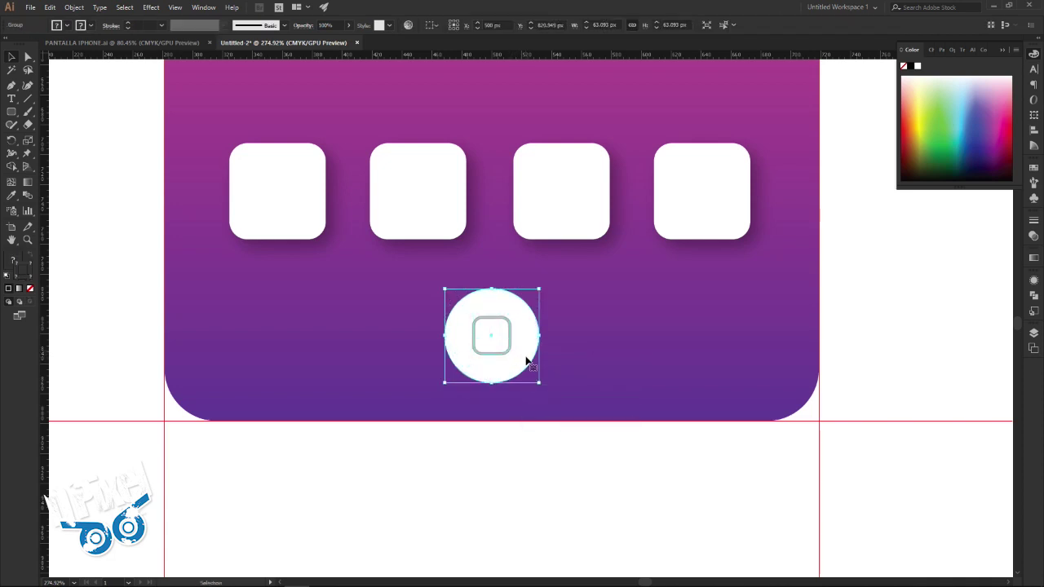
pyautogui.click(151, 7)
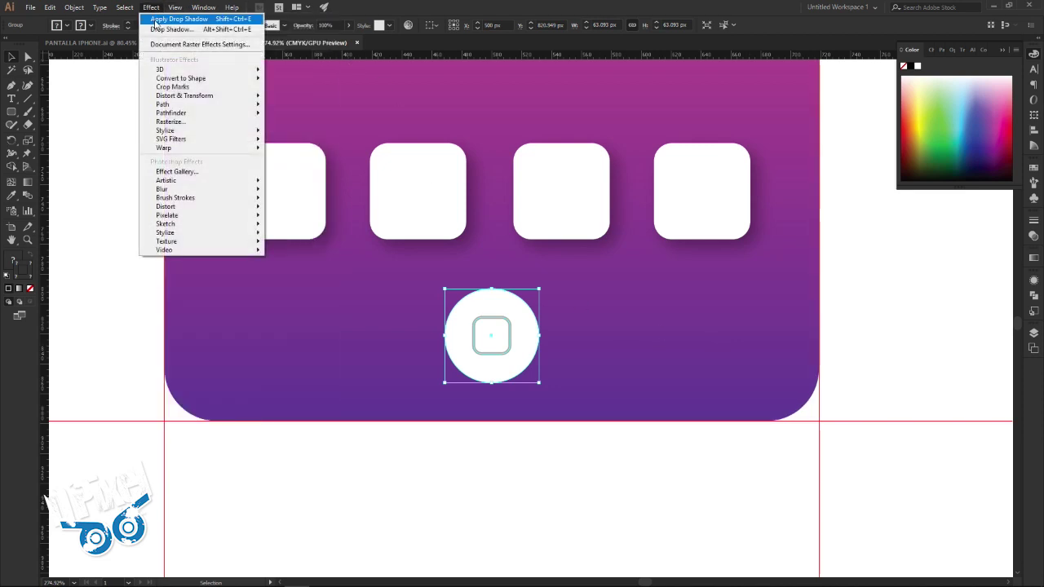
pyautogui.click(155, 21)
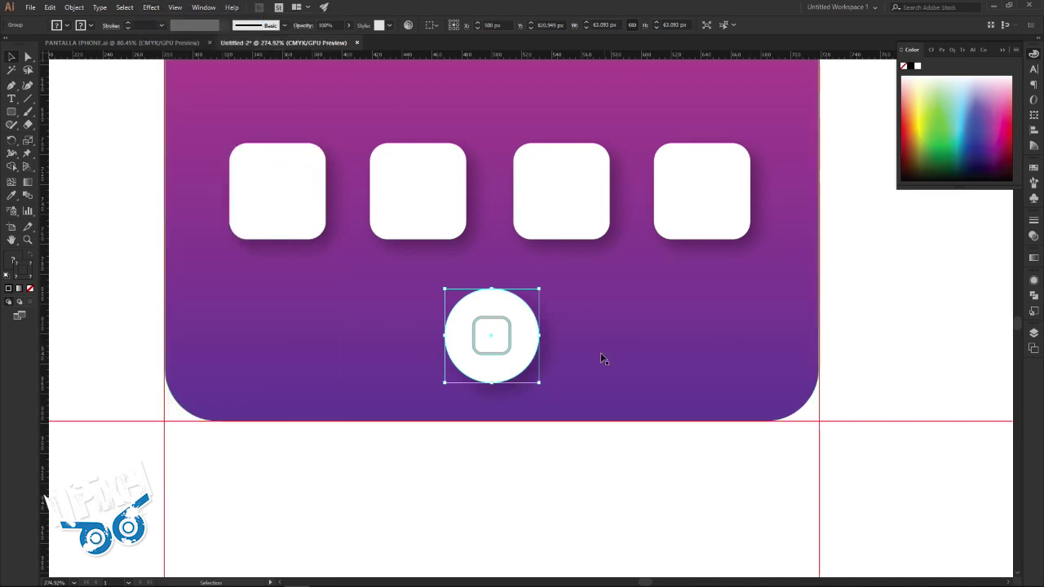
pyautogui.click(50, 8)
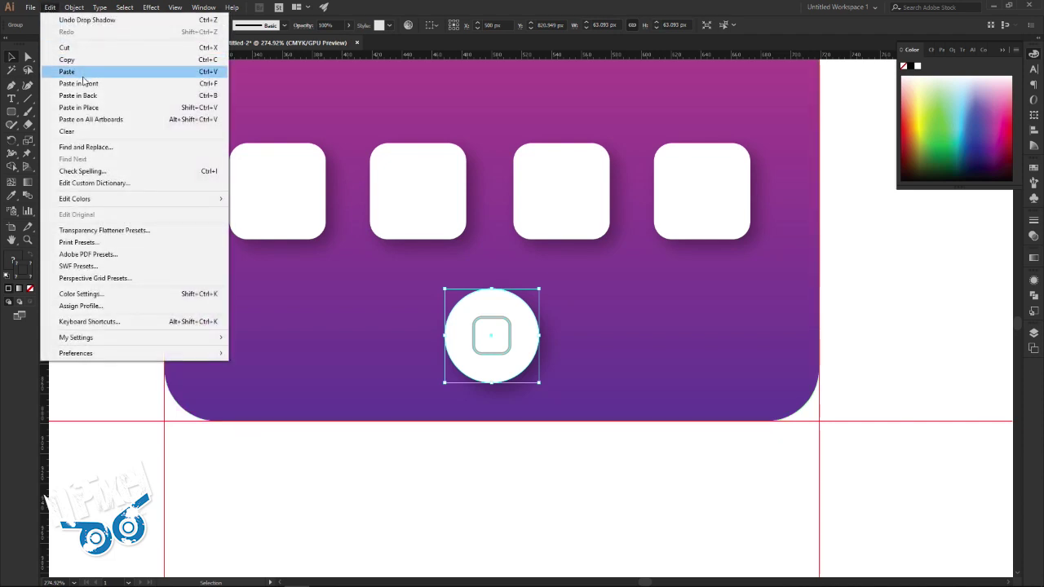
# Cut the home button, make Layer 7 visible, and select the light-purple dock rectangle
pyautogui.click(72, 51)
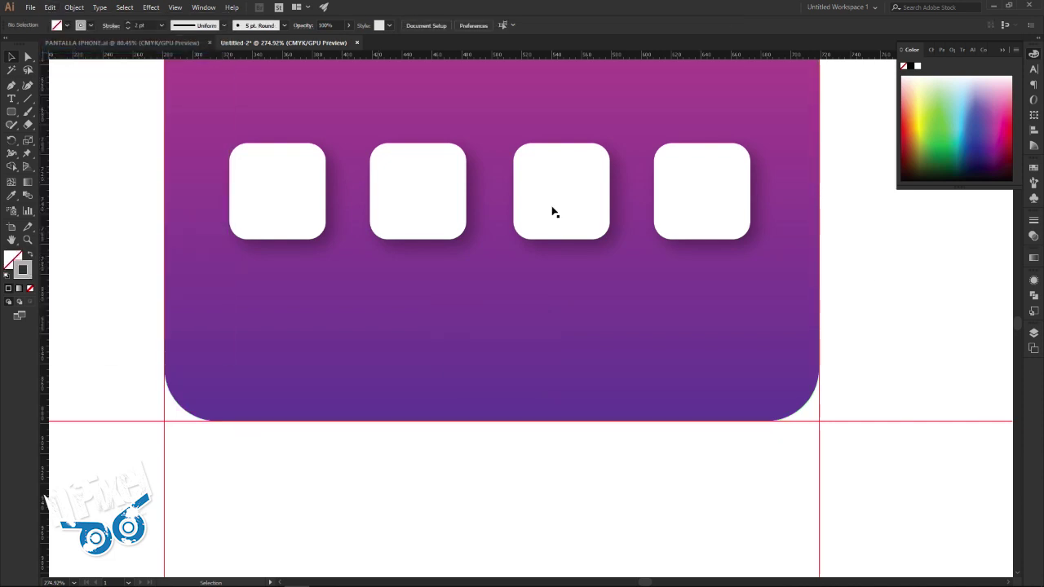
pyautogui.click(1031, 334)
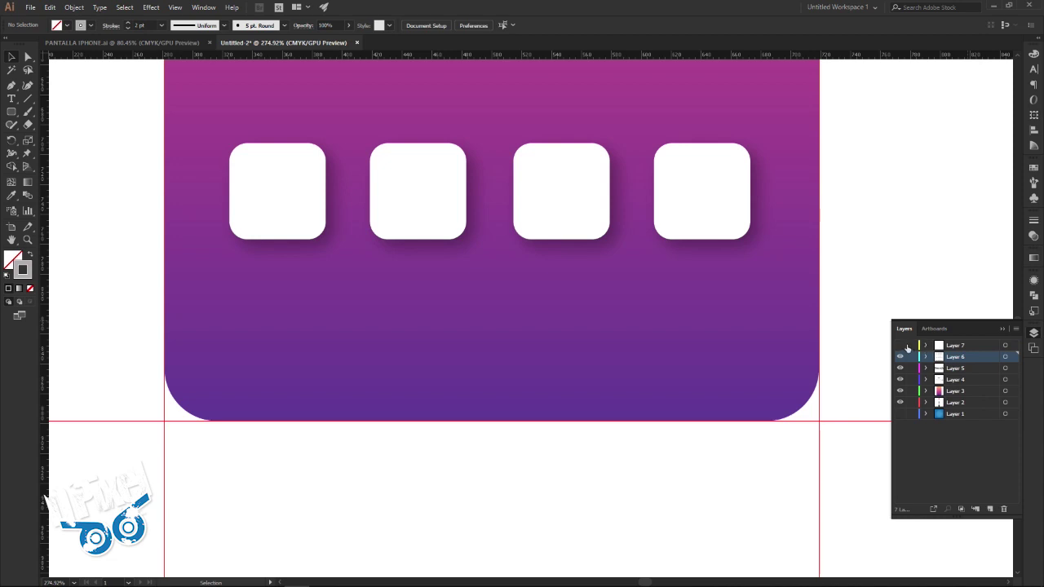
pyautogui.click(900, 345)
pyautogui.click(949, 347)
pyautogui.click(541, 341)
# Paste the home button in front of the dock, nudge it down, and zoom out to the phone
pyautogui.click(50, 8)
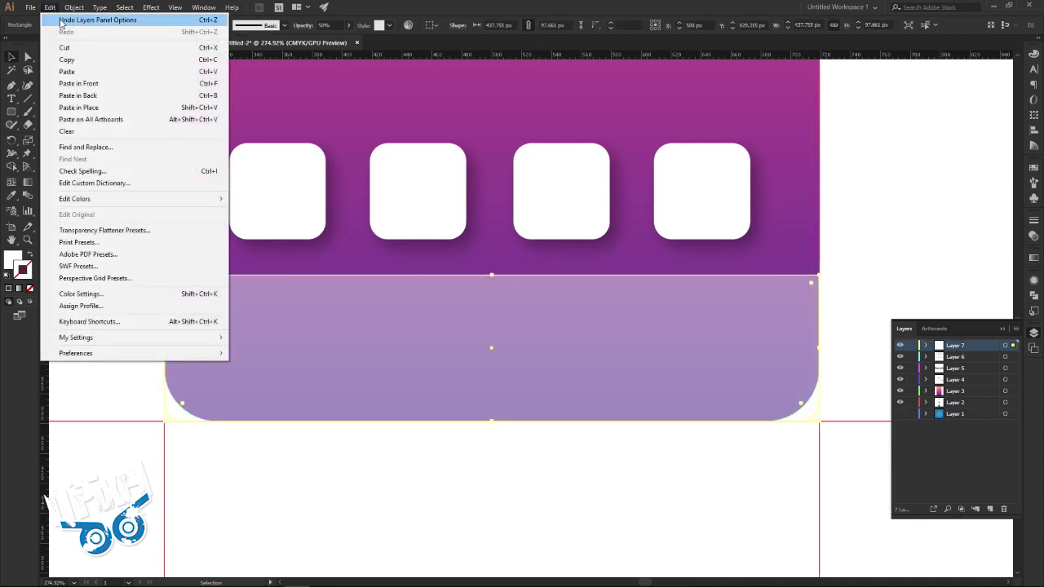
pyautogui.click(78, 83)
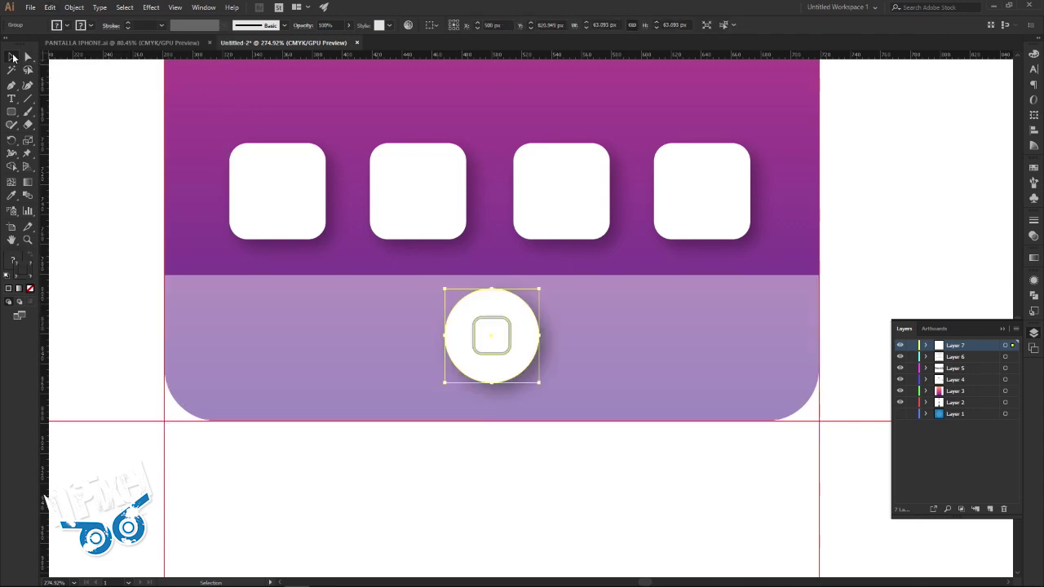
pyautogui.press('Down')
pyautogui.press('Down')
pyautogui.press('Down')
pyautogui.click(859, 268)
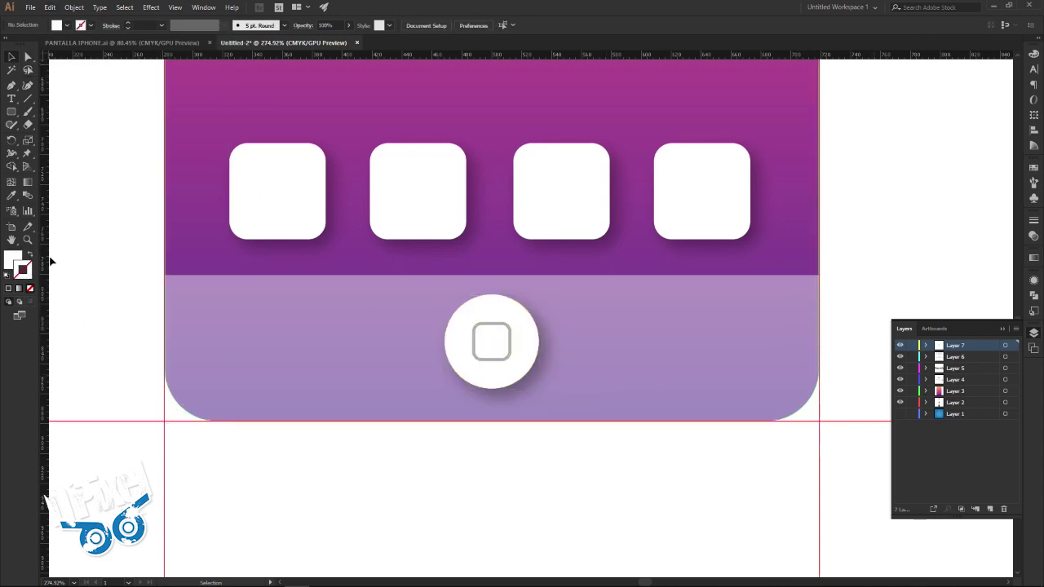
pyautogui.keyDown('alt'); pyautogui.click(432, 296); pyautogui.keyUp('alt')
pyautogui.moveTo(431, 296)
pyautogui.mouseDown()
pyautogui.moveTo(384, 296)
pyautogui.moveTo(513, 327)
pyautogui.moveTo(481, 337)
pyautogui.mouseUp()
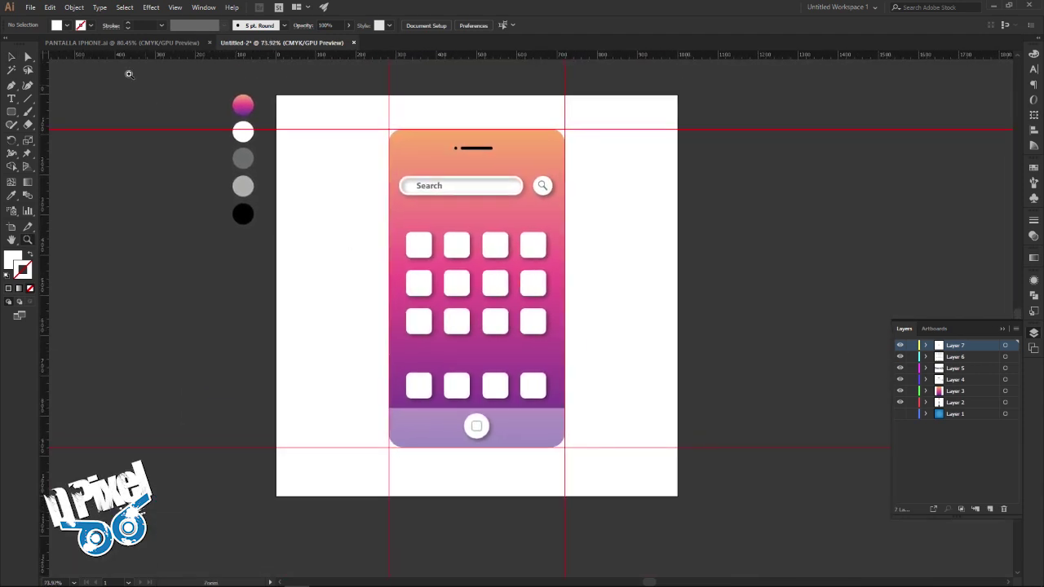
# Compare with PANTALLA IPHONE.ai, then raise the dock's top anchors two nudges up
pyautogui.click(108, 44)
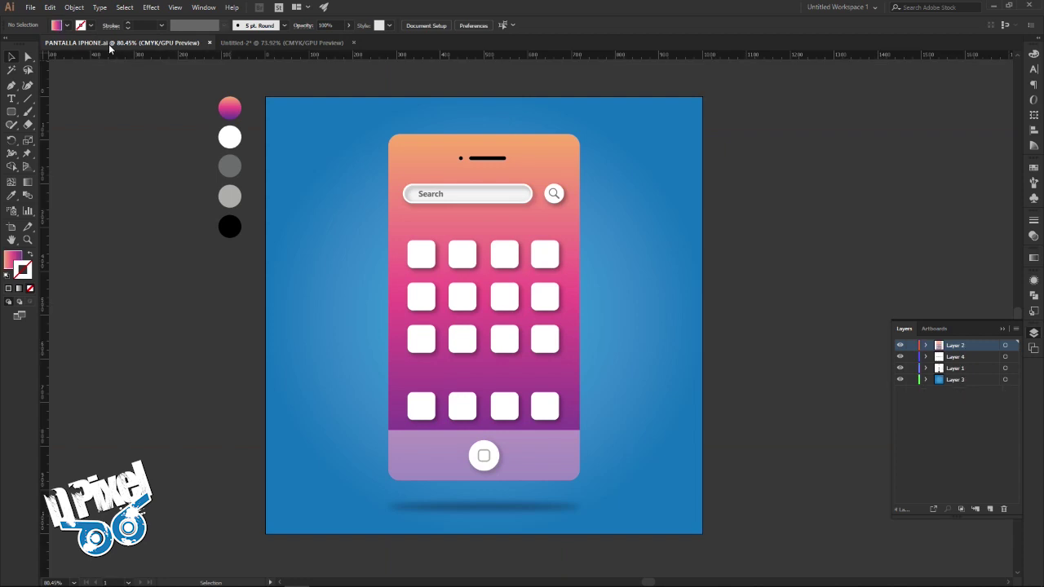
pyautogui.click(293, 44)
pyautogui.click(543, 407)
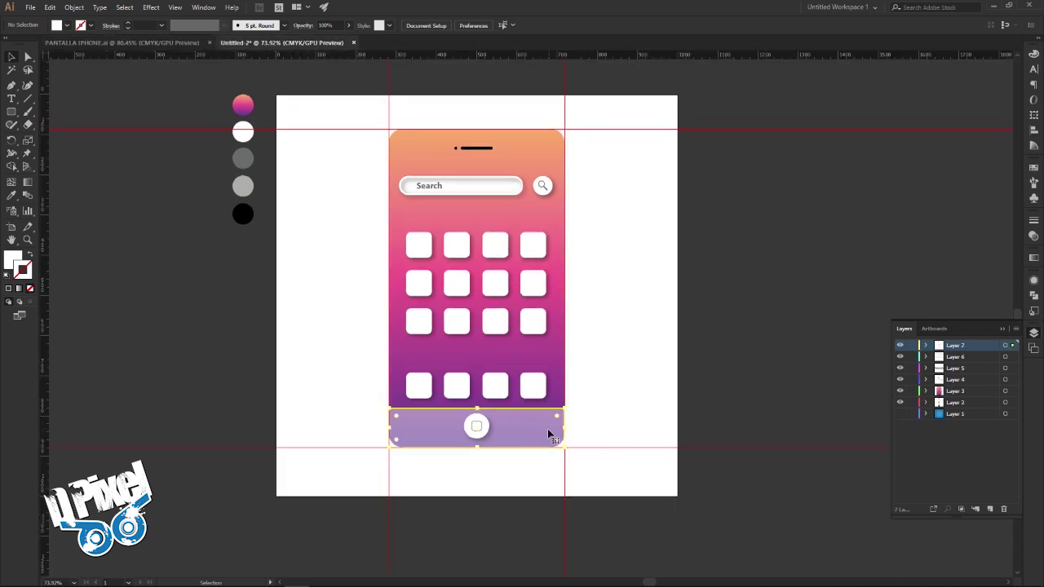
pyautogui.click(28, 57)
pyautogui.click(390, 409)
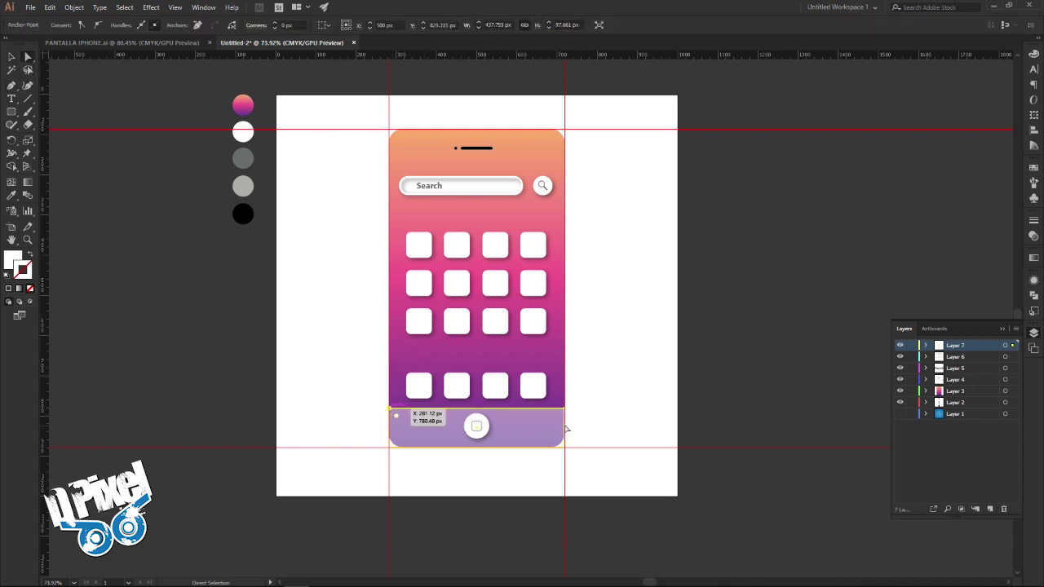
pyautogui.press('Up')
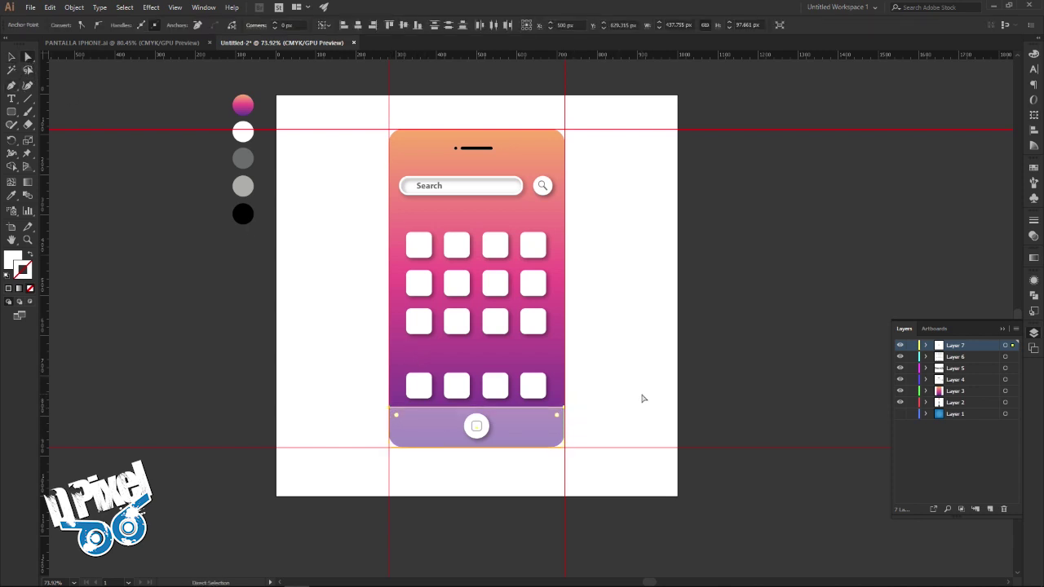
pyautogui.press('Up')
pyautogui.press('Up')
pyautogui.press('Up')
pyautogui.press('Up')
pyautogui.press('Up')
pyautogui.press('Up')
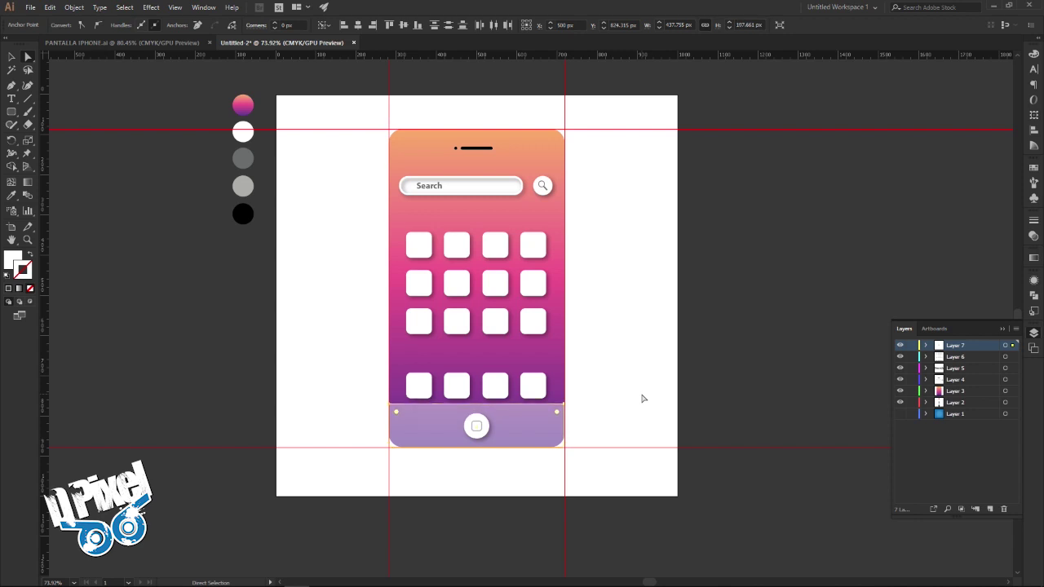
# Deselect the dock and select the four bottom-row icons
pyautogui.click(11, 58)
pyautogui.click(112, 191)
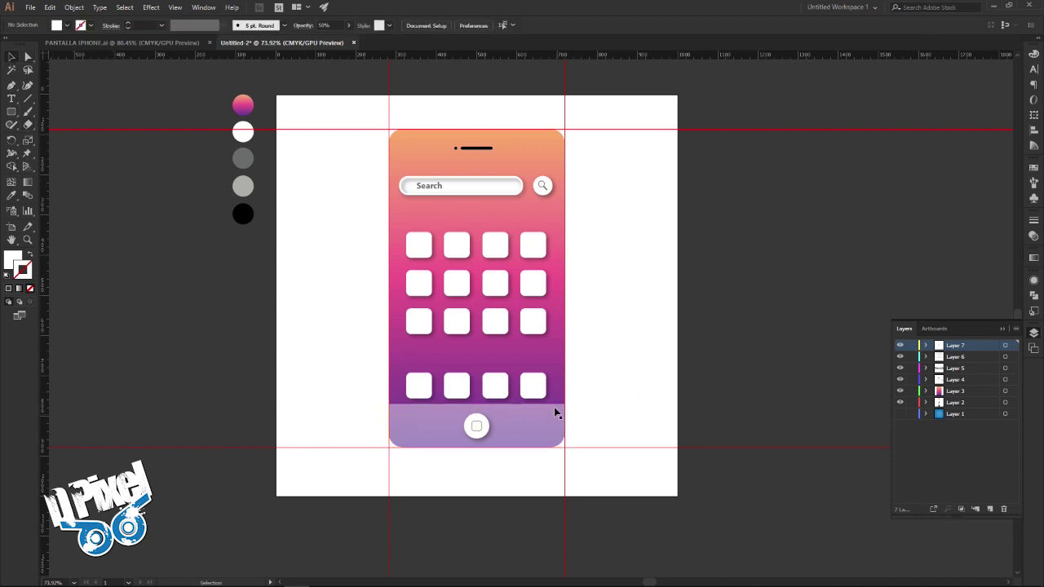
pyautogui.click(544, 398)
pyautogui.keyDown('shift'); pyautogui.click(495, 385); pyautogui.keyUp('shift')
pyautogui.keyDown('shift'); pyautogui.click(456, 385); pyautogui.keyUp('shift')
# Nudge the bottom icon row up, then select the upper icon rows and nudge them up
pyautogui.keyDown('shift'); pyautogui.click(421, 387); pyautogui.keyUp('shift')
pyautogui.press('Up')
pyautogui.press('Up')
pyautogui.press('Up')
pyautogui.press('Up')
pyautogui.press('Up')
pyautogui.press('Up')
pyautogui.click(533, 322)
pyautogui.keyDown('shift'); pyautogui.click(495, 321); pyautogui.keyUp('shift')
pyautogui.keyDown('shift'); pyautogui.click(456, 321); pyautogui.keyUp('shift')
pyautogui.keyDown('shift'); pyautogui.click(419, 321); pyautogui.keyUp('shift')
pyautogui.keyDown('shift'); pyautogui.click(421, 285); pyautogui.keyUp('shift')
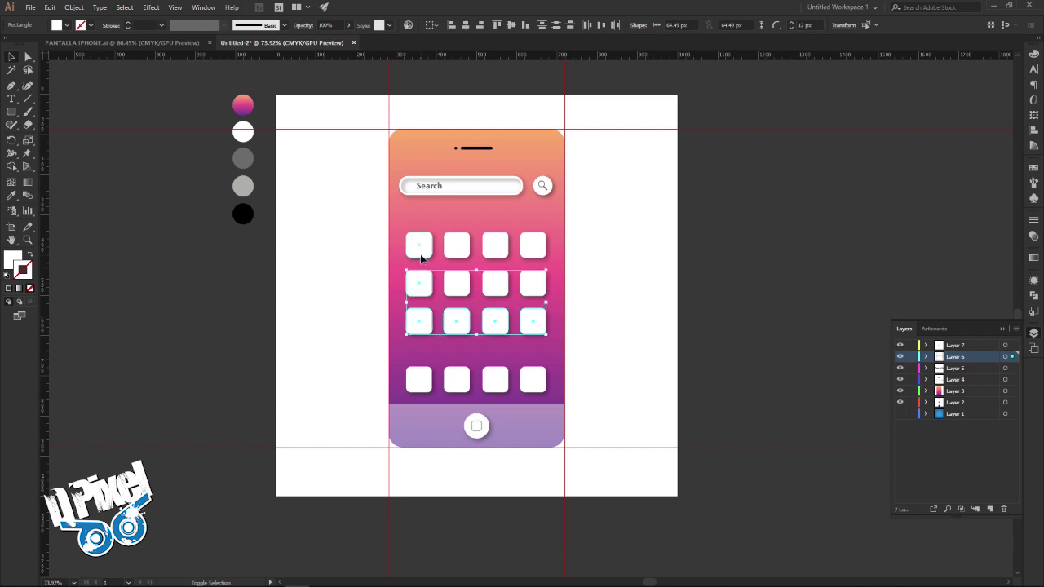
pyautogui.keyDown('shift'); pyautogui.click(419, 245); pyautogui.keyUp('shift')
pyautogui.keyDown('shift'); pyautogui.click(486, 247); pyautogui.keyUp('shift')
pyautogui.keyDown('shift'); pyautogui.click(533, 244); pyautogui.keyUp('shift')
pyautogui.press('Up')
pyautogui.press('Up')
pyautogui.press('Up')
pyautogui.press('Up')
pyautogui.press('Up')
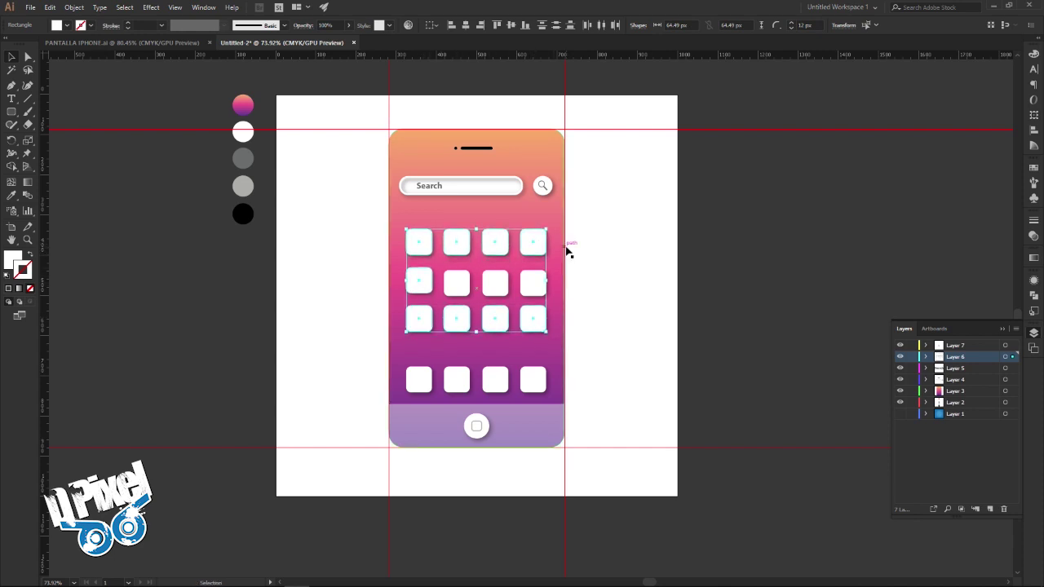
# Reselect the twelve-icon grid, shift it up then back down, and view the PANTALLA IPHONE reference
pyautogui.press('a')
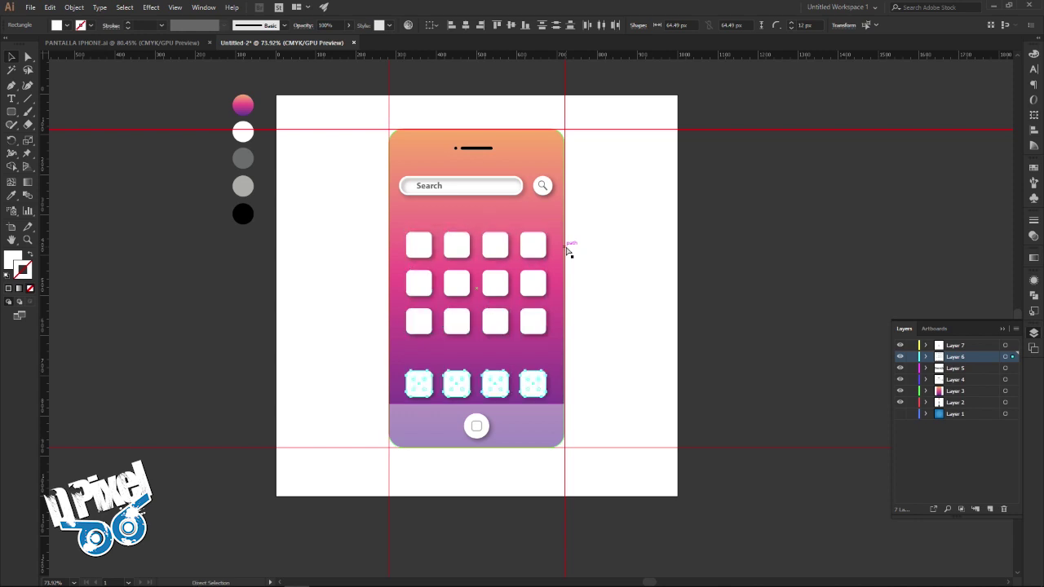
pyautogui.moveTo(548, 332)
pyautogui.mouseDown()
pyautogui.moveTo(425, 301)
pyautogui.moveTo(449, 289)
pyautogui.moveTo(523, 291)
pyautogui.mouseUp()
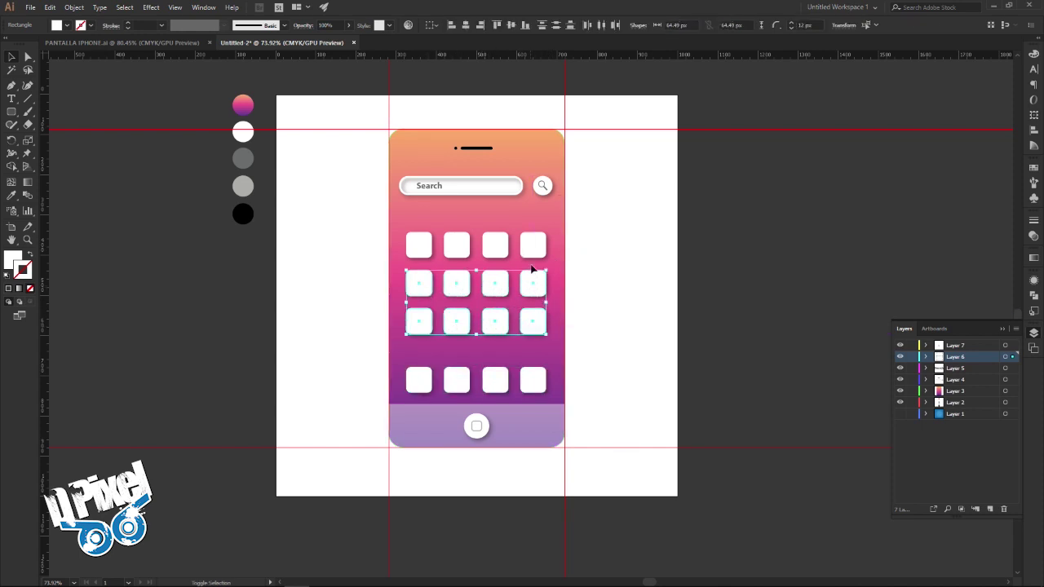
pyautogui.moveTo(531, 254); pyautogui.dragTo(498, 247)
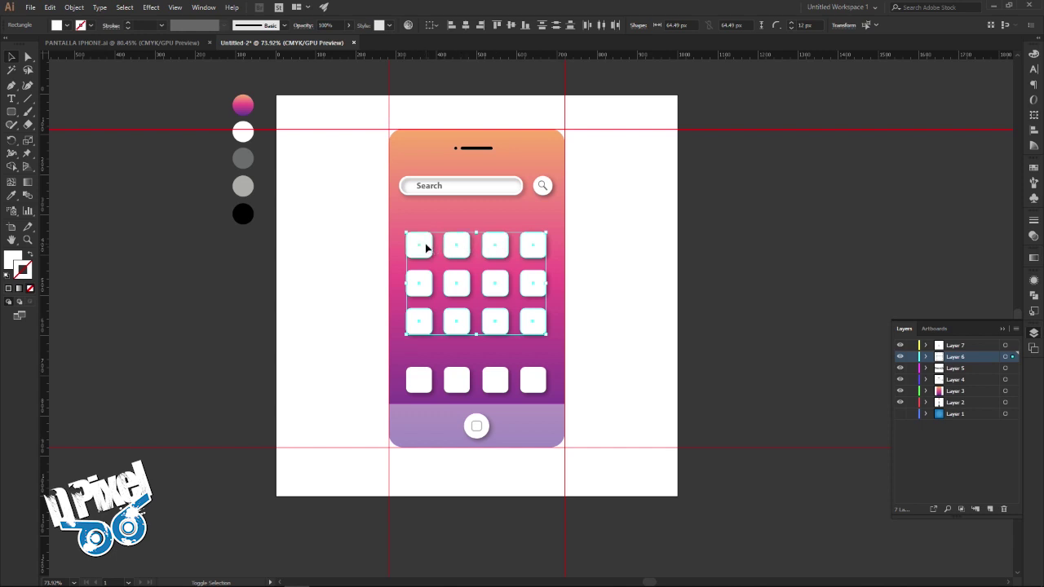
pyautogui.press('Up')
pyautogui.press('Up')
pyautogui.press('Up')
pyautogui.press('Up')
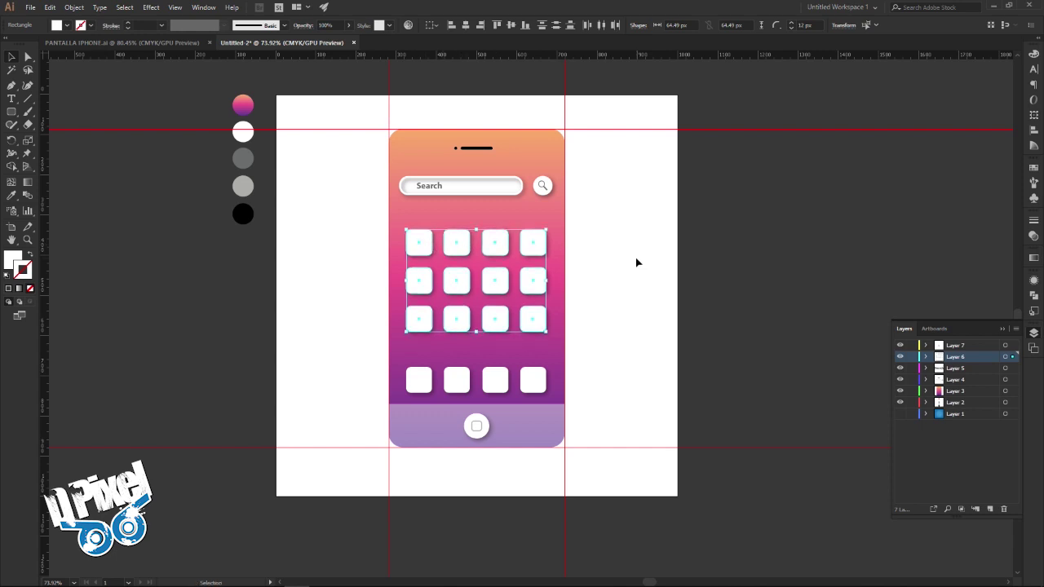
pyautogui.press('Down')
pyautogui.press('Down')
pyautogui.click(636, 261)
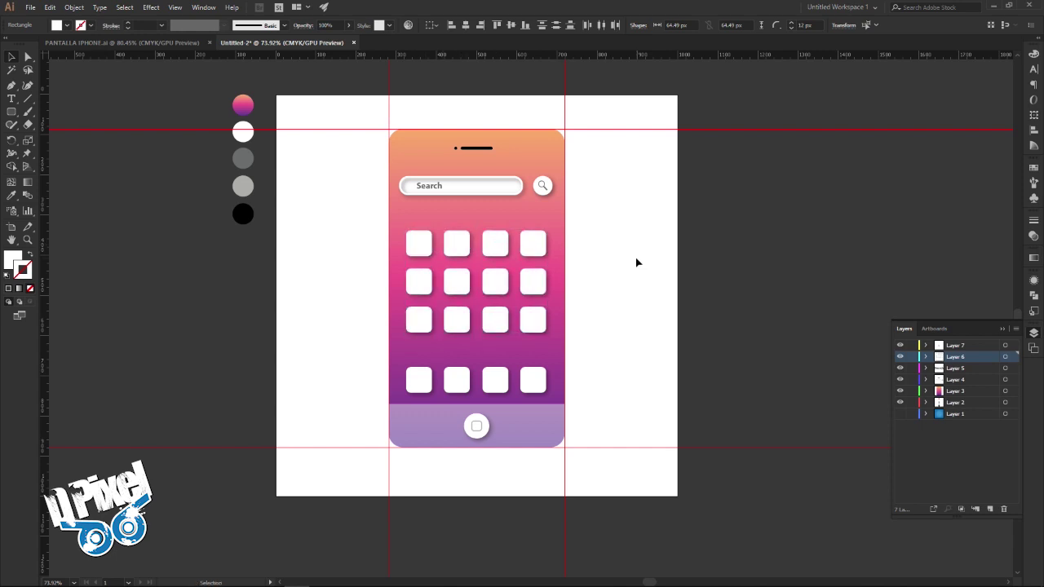
pyautogui.click(162, 44)
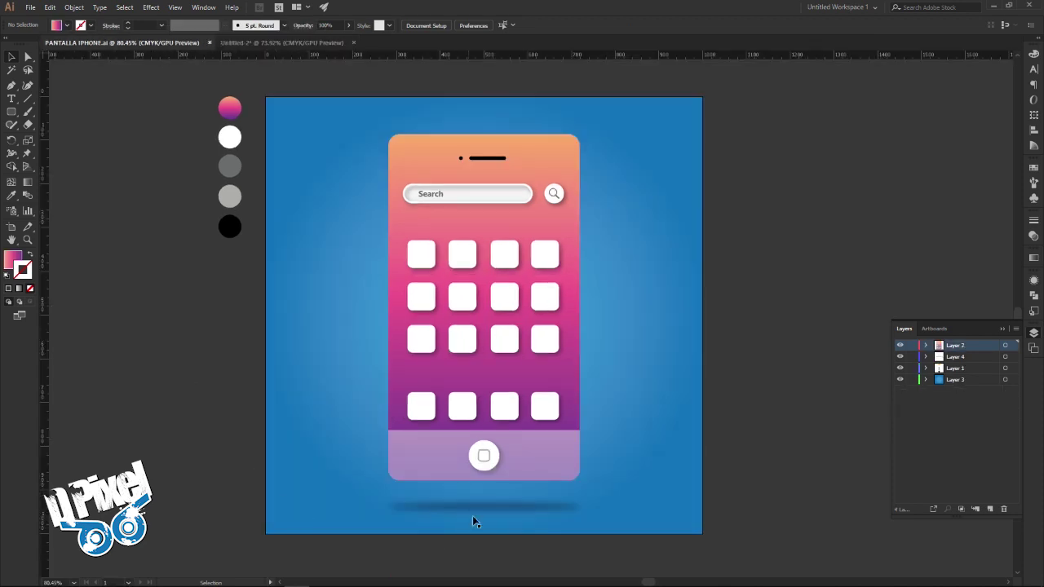
# In Untitled-2, add a new shadow layer and sample black from the palette circle as fill
pyautogui.click(282, 43)
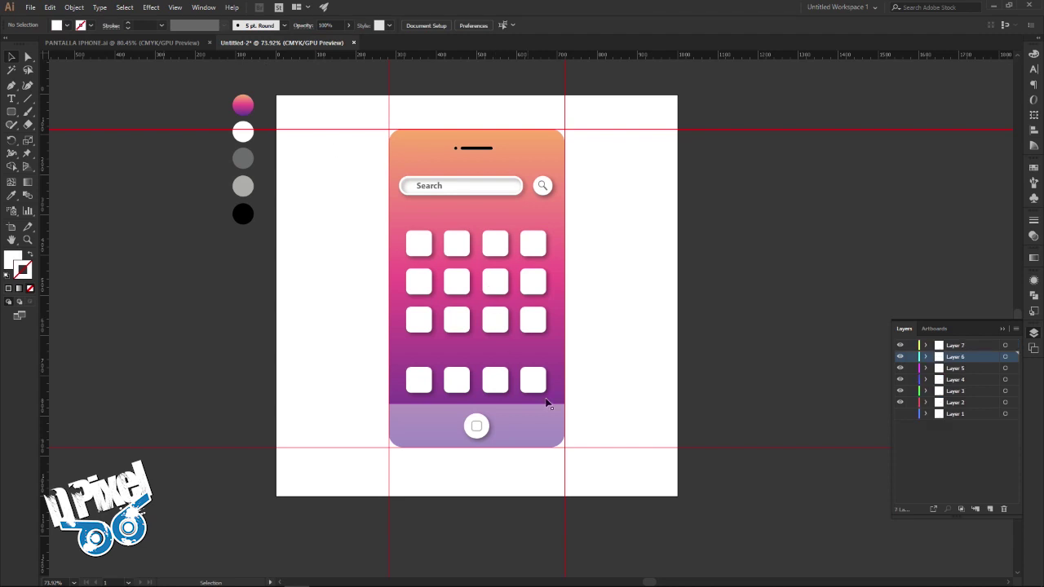
pyautogui.click(992, 507)
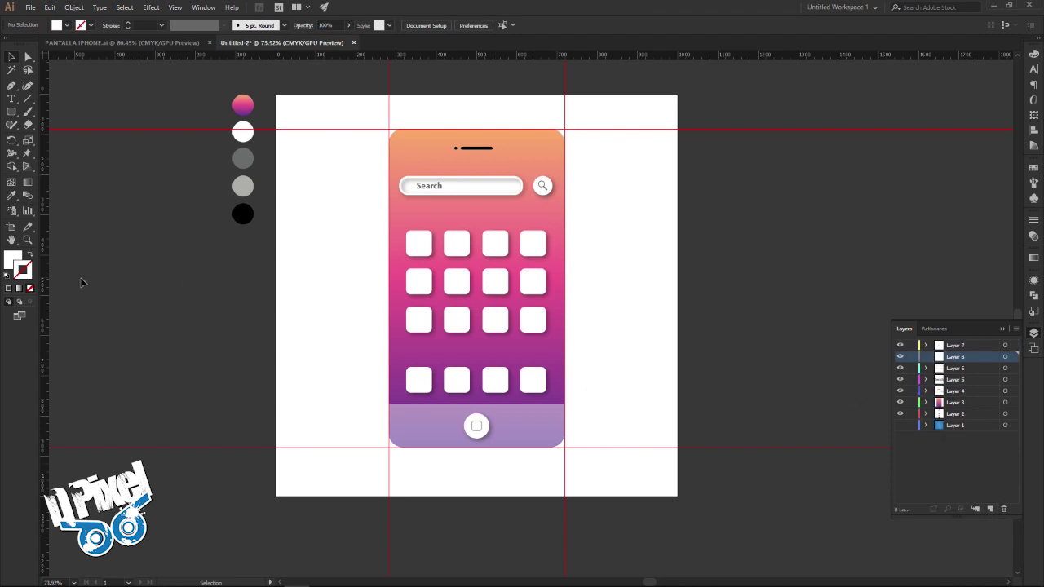
pyautogui.click(19, 262)
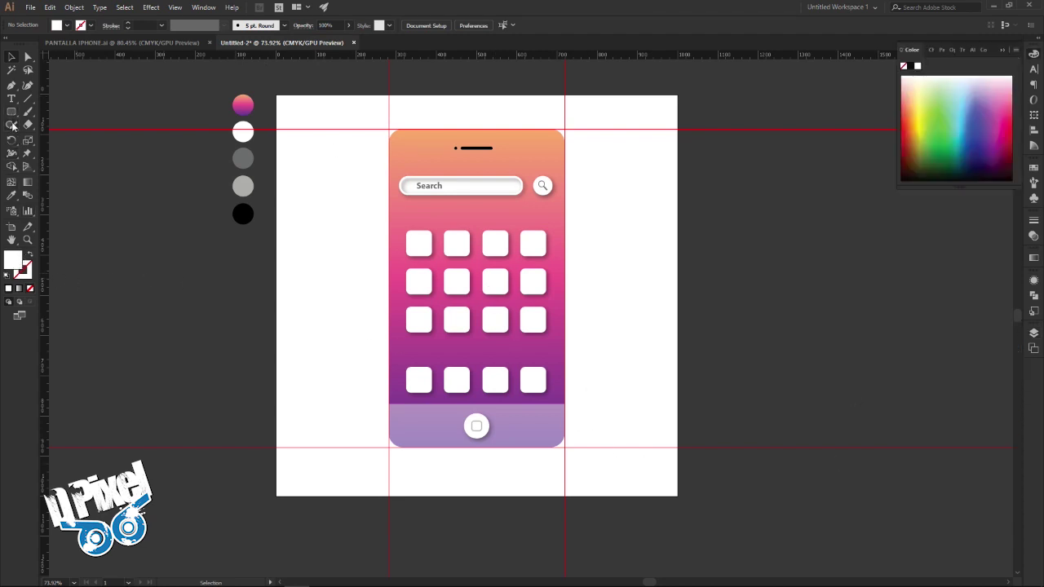
pyautogui.click(12, 194)
pyautogui.click(243, 213)
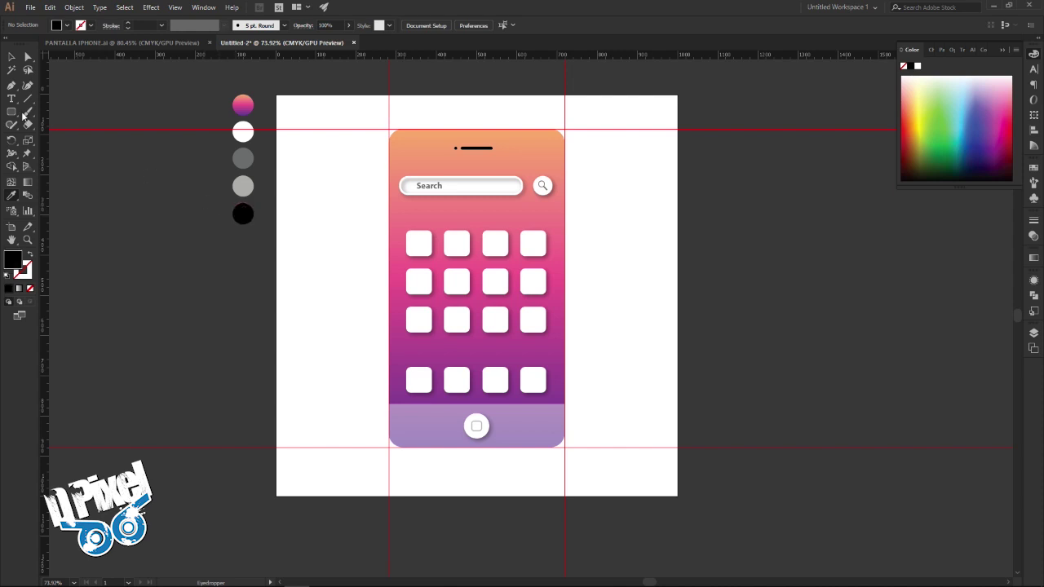
pyautogui.moveTo(11, 115); pyautogui.dragTo(81, 137)
# Draw a flat ellipse beneath the phone and apply a Gaussian Blur to it
pyautogui.moveTo(388, 467); pyautogui.dragTo(564, 471)
pyautogui.click(26, 56)
pyautogui.click(150, 9)
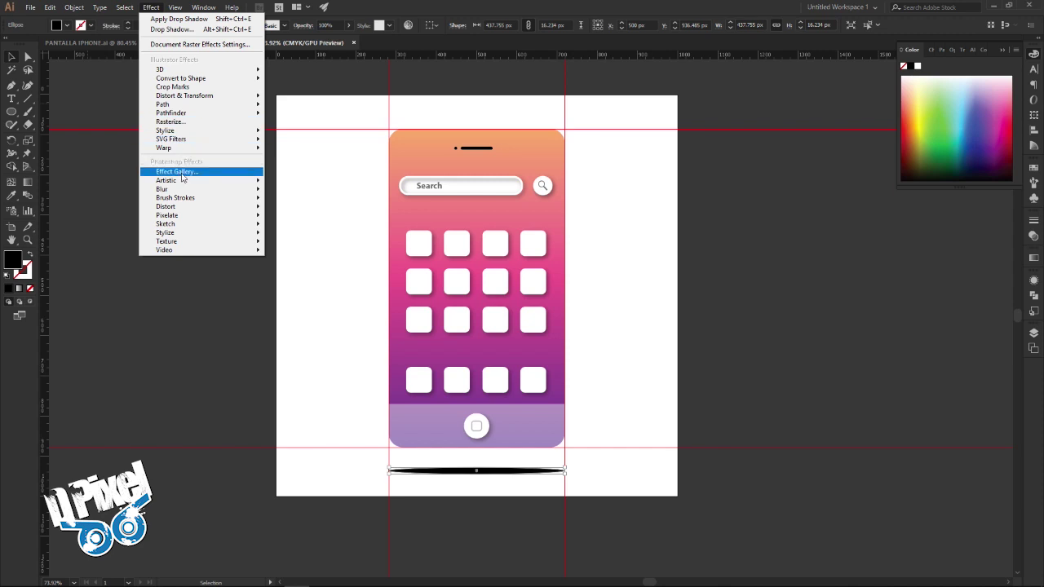
pyautogui.moveTo(161, 189)
pyautogui.click(287, 193)
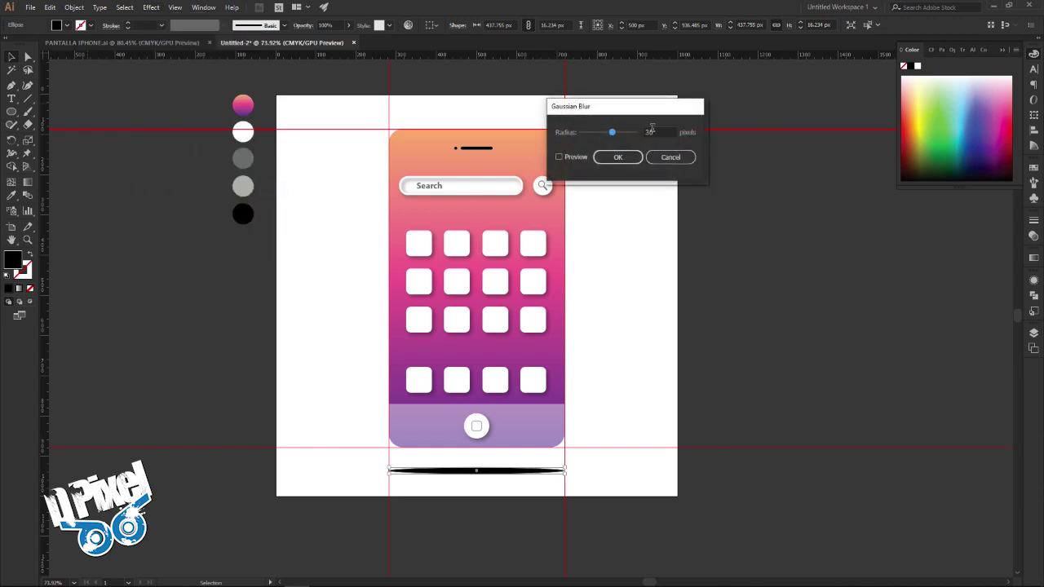
pyautogui.click(618, 158)
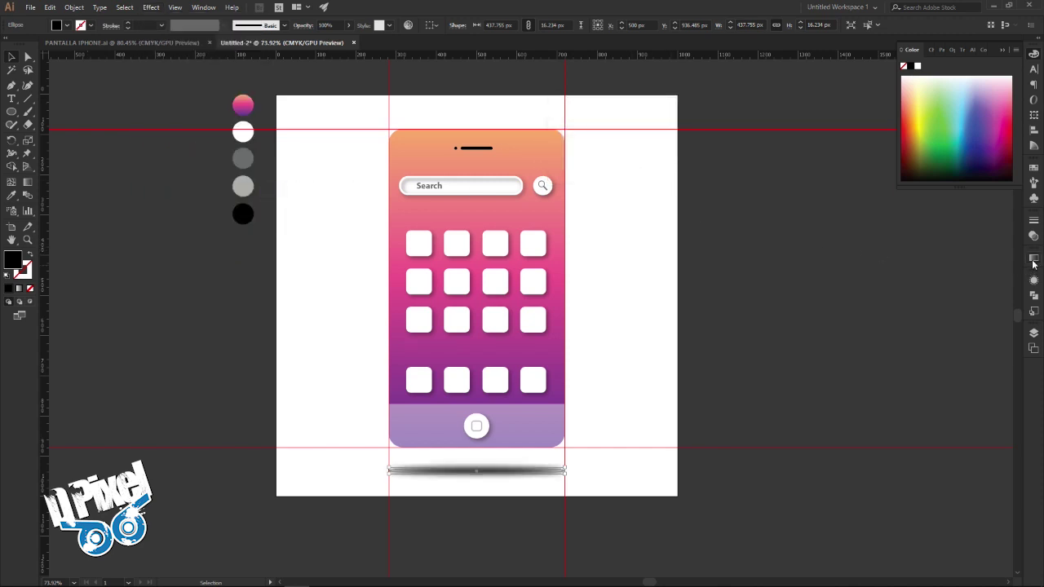
# Set the shadow ellipse's blending mode to Multiply in Transparency
pyautogui.click(1033, 222)
pyautogui.click(950, 216)
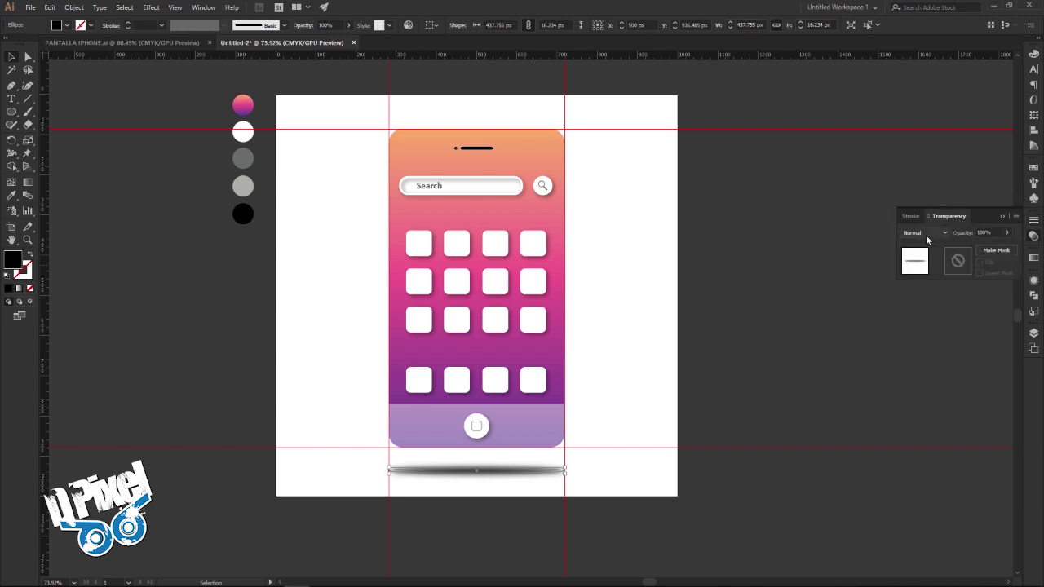
pyautogui.click(925, 233)
pyautogui.click(950, 268)
pyautogui.click(984, 232)
pyautogui.write('30')
# Commit 30% shadow opacity and compare it against the PANTALLA IPHONE reference
pyautogui.press('Return')
pyautogui.click(784, 345)
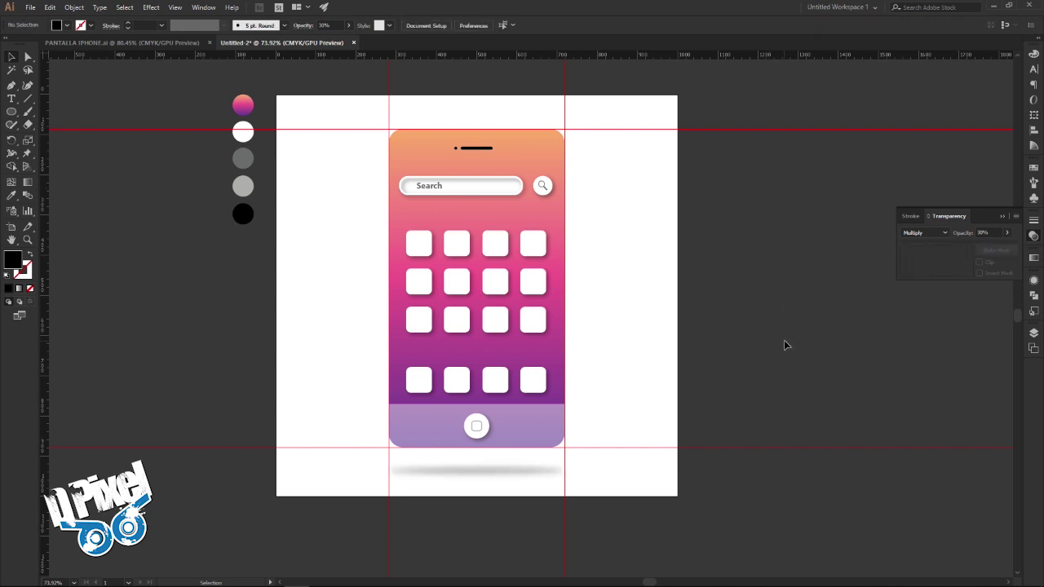
pyautogui.click(133, 43)
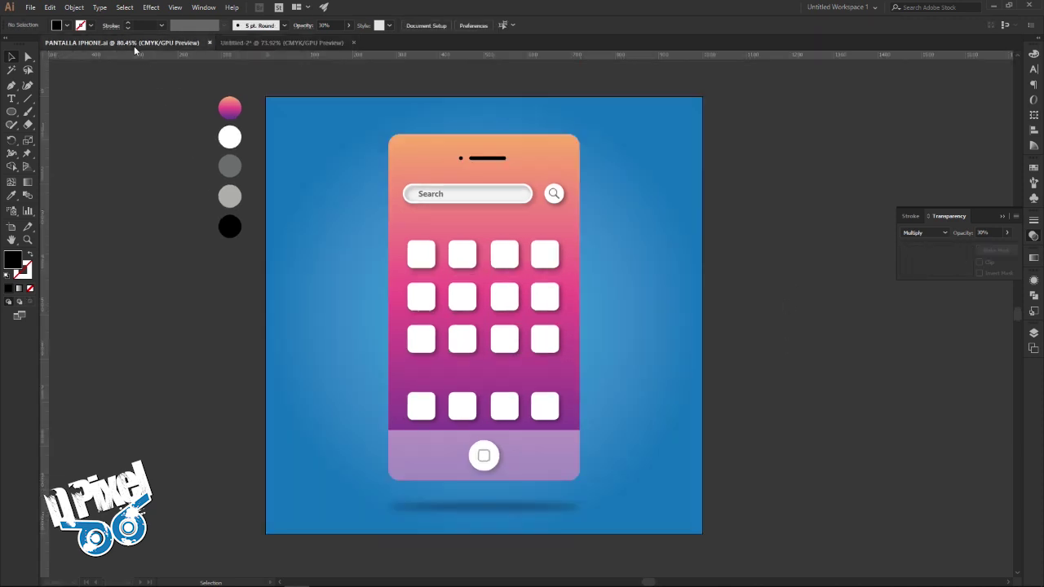
pyautogui.click(307, 44)
pyautogui.click(484, 473)
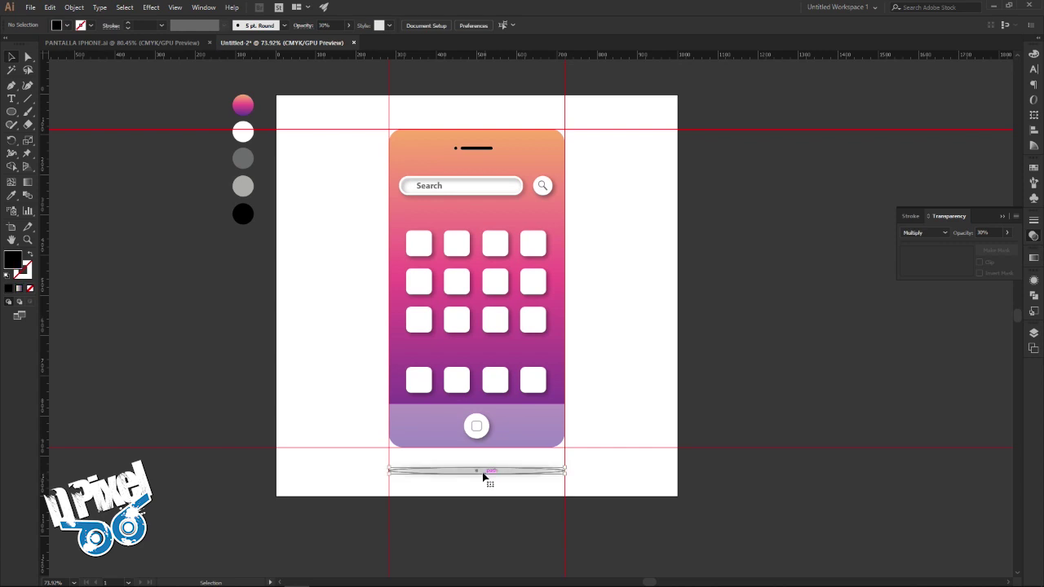
pyautogui.click(621, 414)
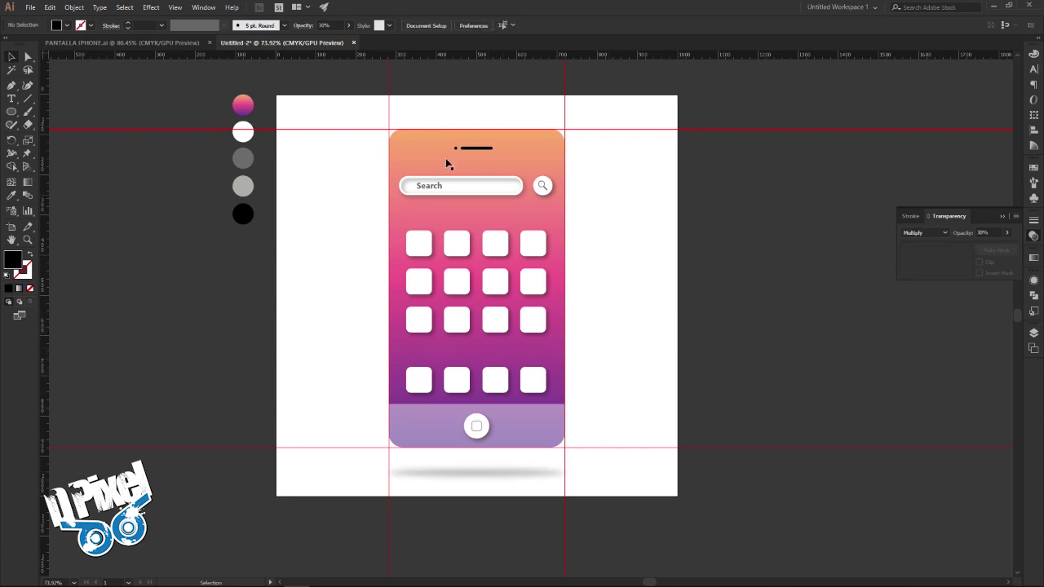
# Recheck the reference, then make the blue background layer visible in Layers
pyautogui.click(118, 45)
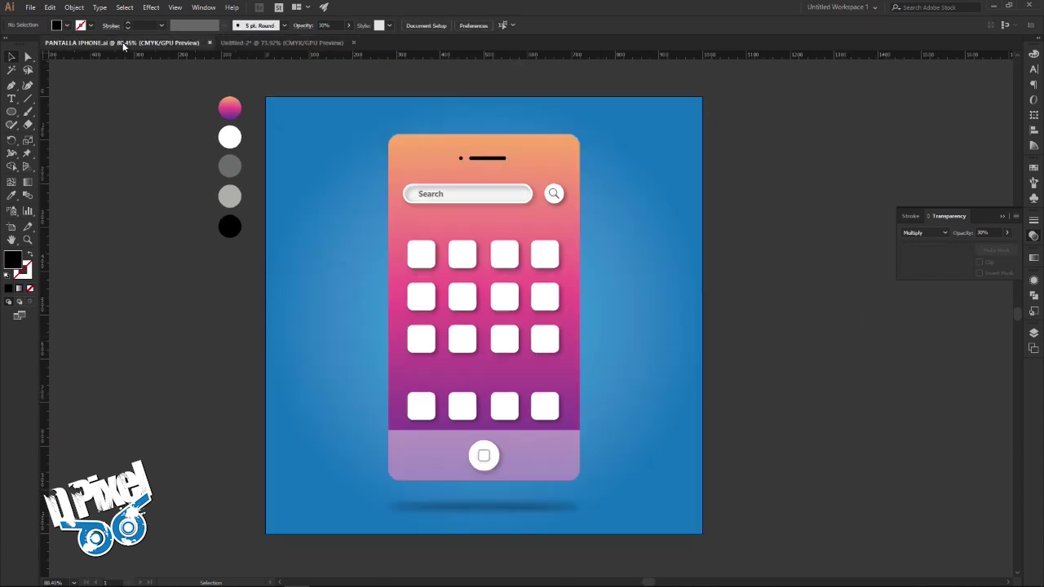
pyautogui.click(278, 41)
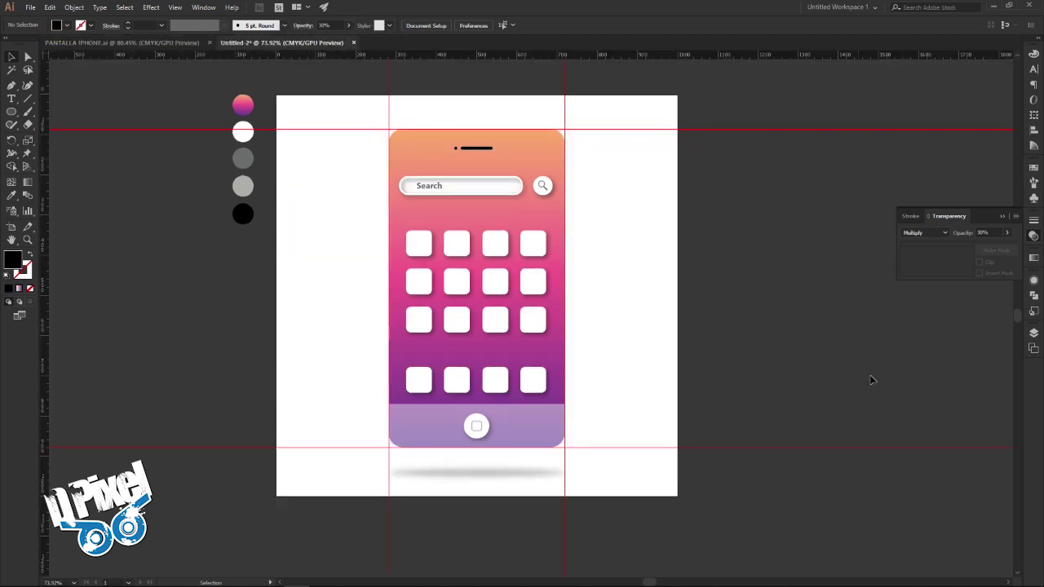
pyautogui.click(1032, 334)
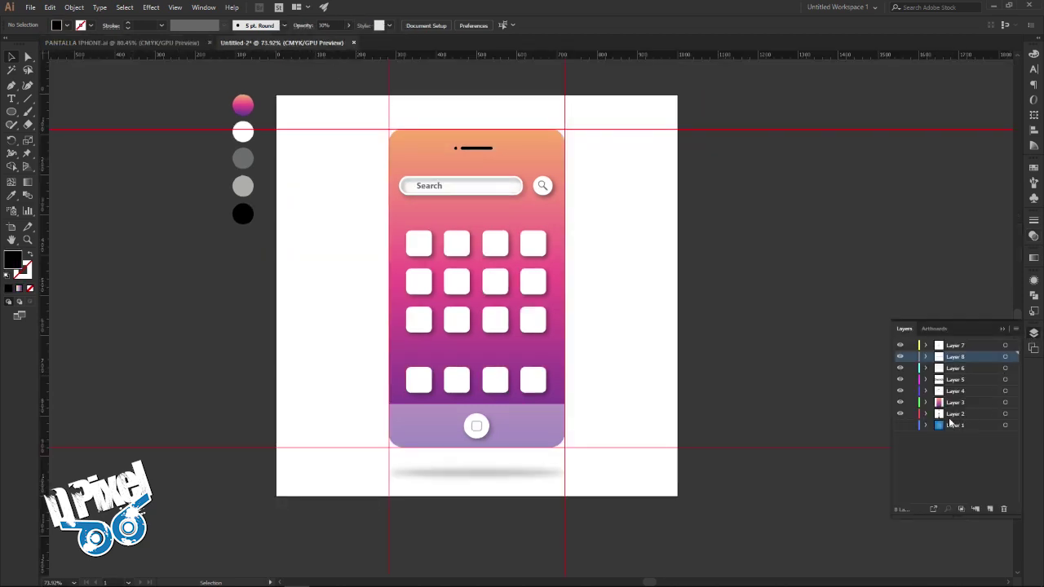
pyautogui.click(901, 426)
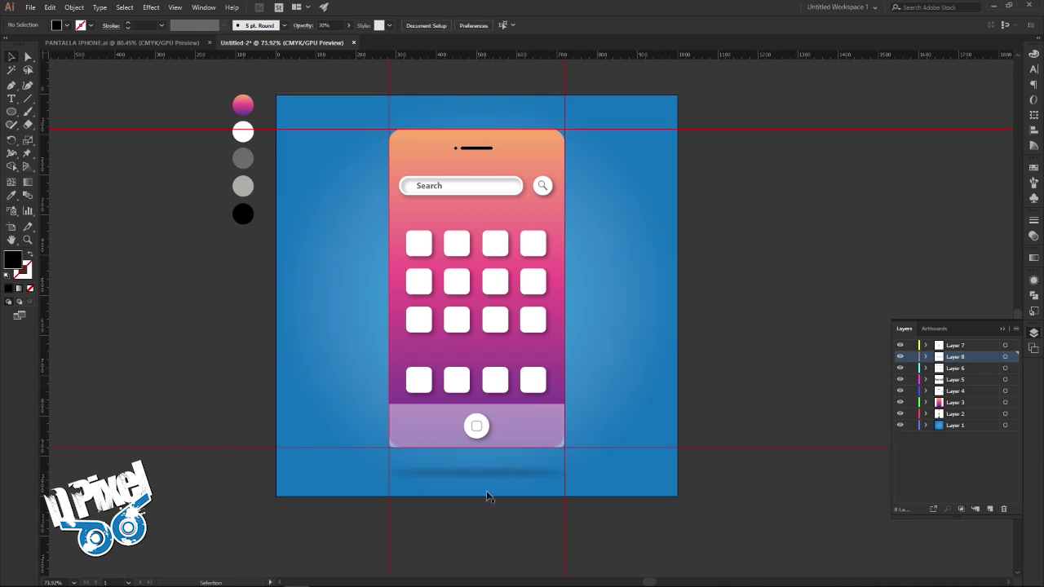
# Zoom in on the dock area and select the lavender dock rectangle
pyautogui.press('z')
pyautogui.moveTo(485, 458); pyautogui.dragTo(625, 459)
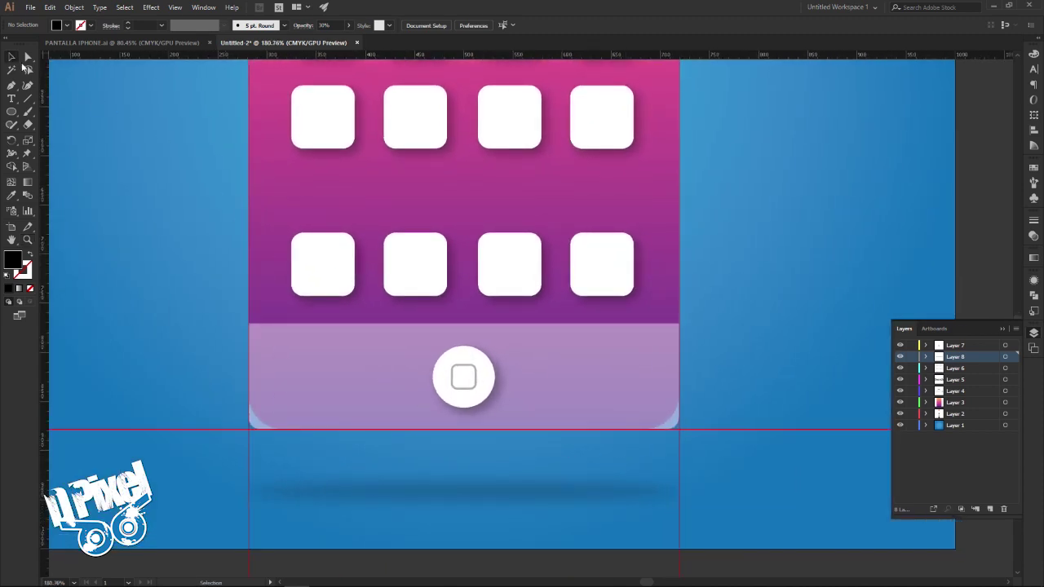
pyautogui.click(322, 412)
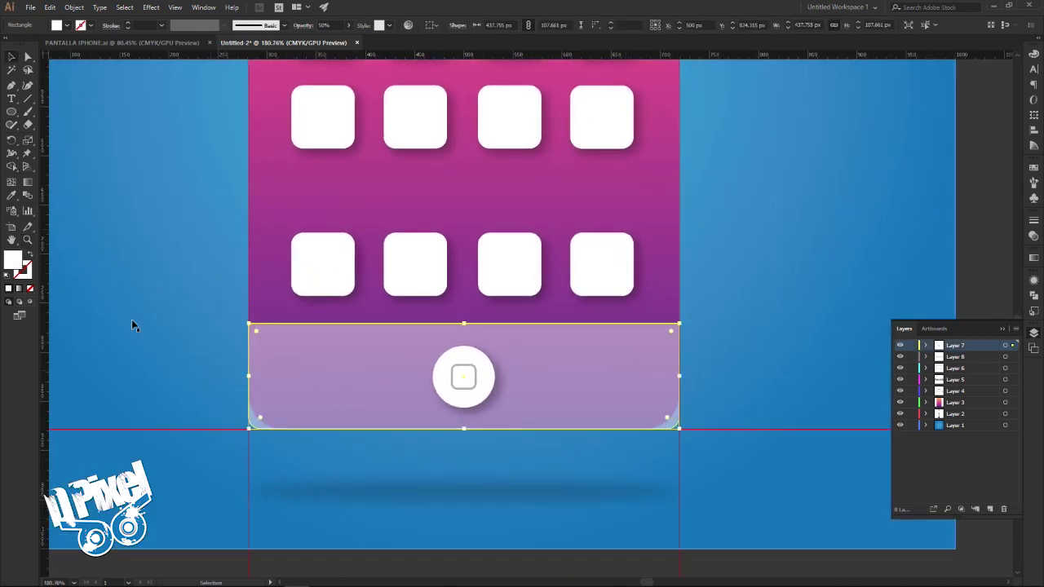
# Drag the dock's live corner widgets to round its bottom corners to about 33 px
pyautogui.click(28, 57)
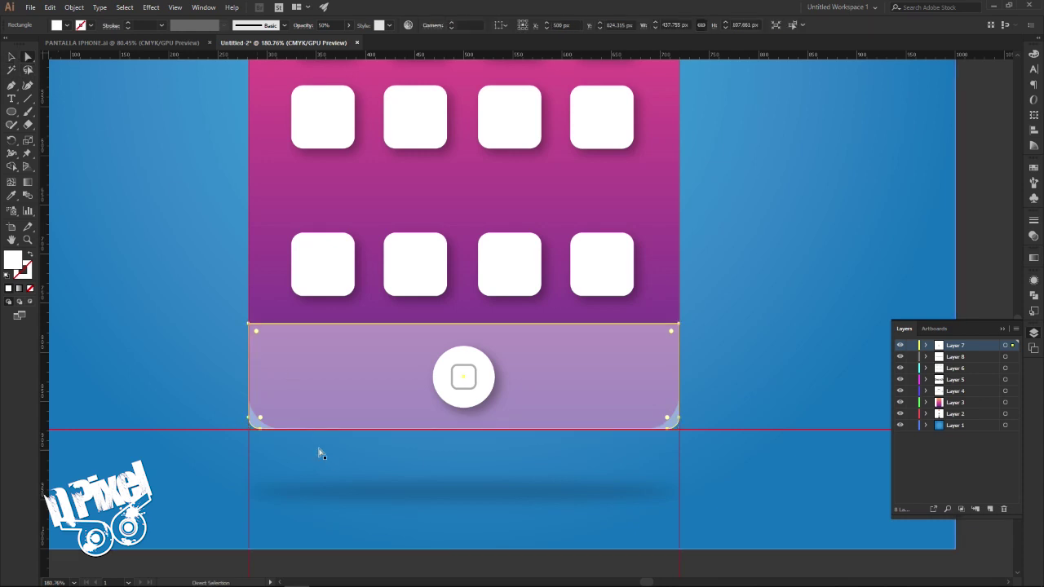
pyautogui.moveTo(267, 415); pyautogui.dragTo(274, 408)
pyautogui.press('v')
pyautogui.press('a')
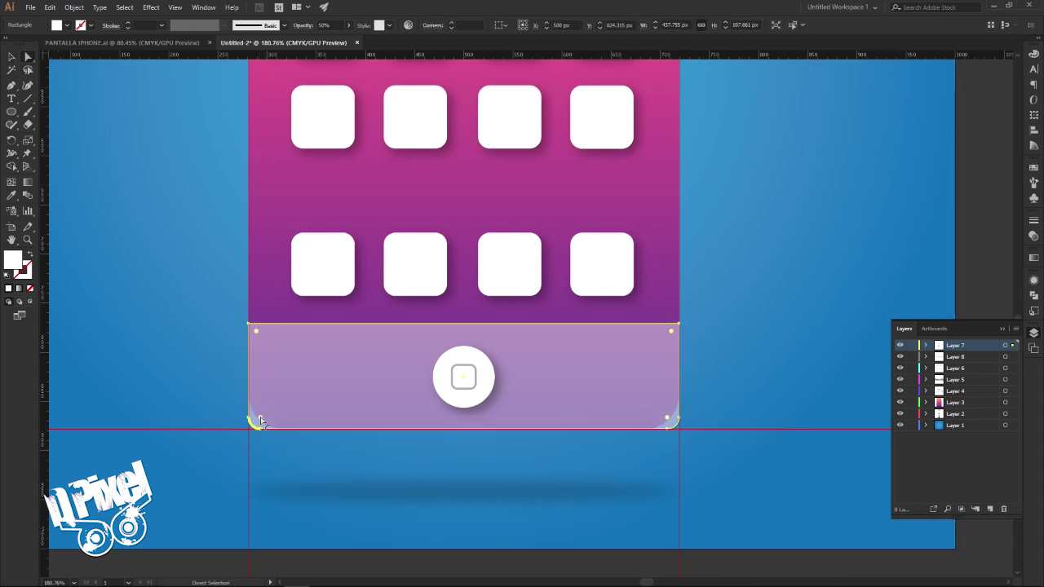
pyautogui.moveTo(273, 406); pyautogui.dragTo(281, 398)
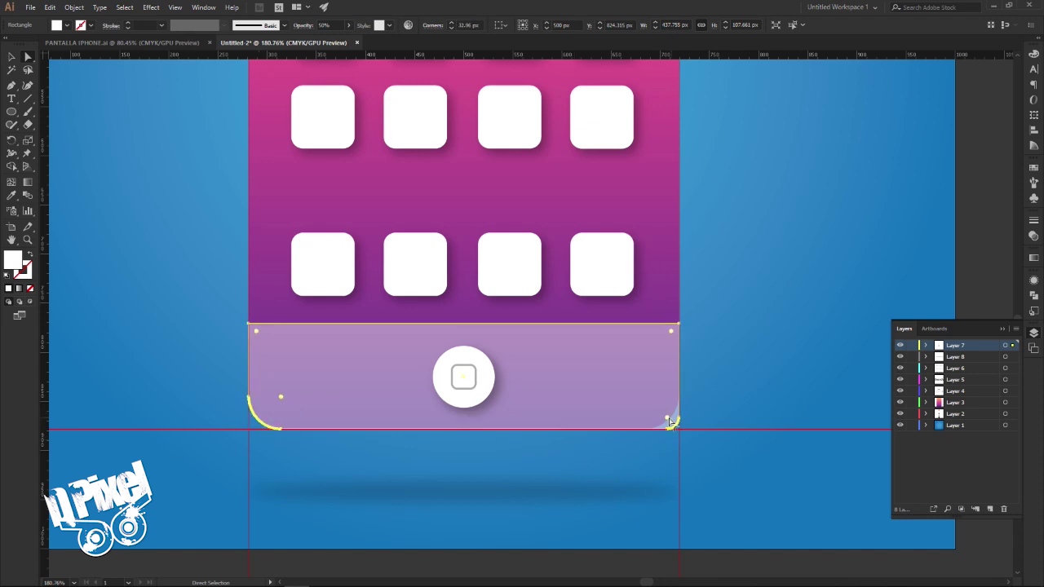
pyautogui.moveTo(668, 420); pyautogui.dragTo(653, 390)
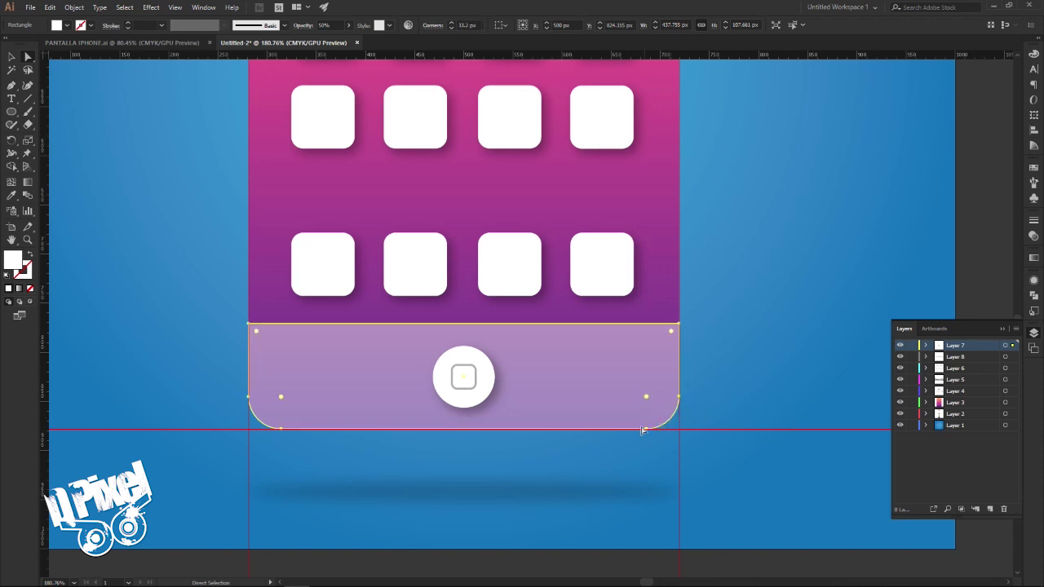
pyautogui.click(10, 56)
pyautogui.click(1003, 259)
# Zoom into the bottom-right corner and enlarge its radius to about 34.8 px
pyautogui.press('z')
pyautogui.moveTo(662, 423)
pyautogui.mouseDown()
pyautogui.moveTo(838, 438)
pyautogui.moveTo(524, 366)
pyautogui.moveTo(659, 366)
pyautogui.moveTo(445, 297)
pyautogui.mouseUp()
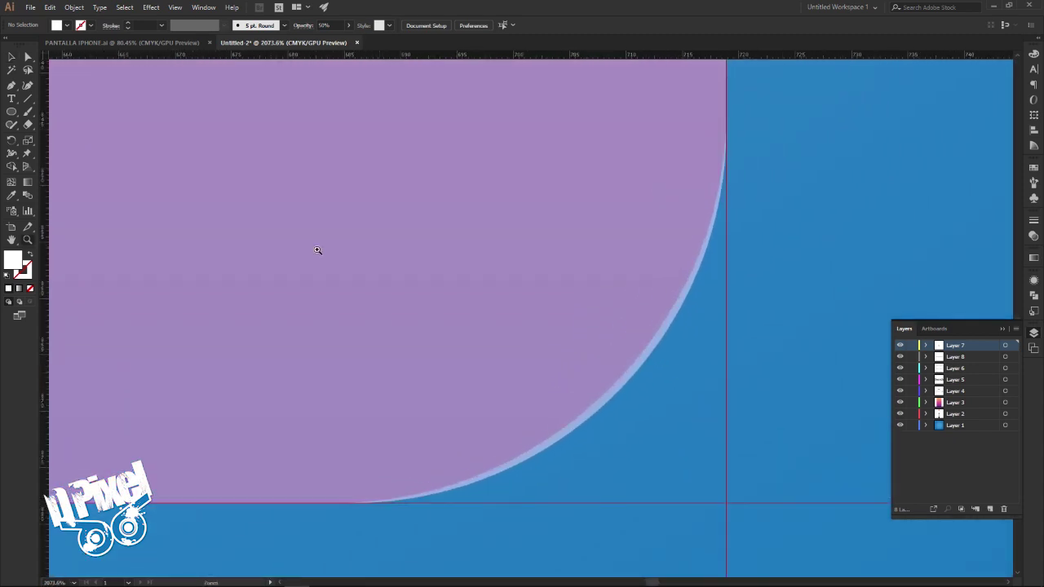
pyautogui.click(27, 58)
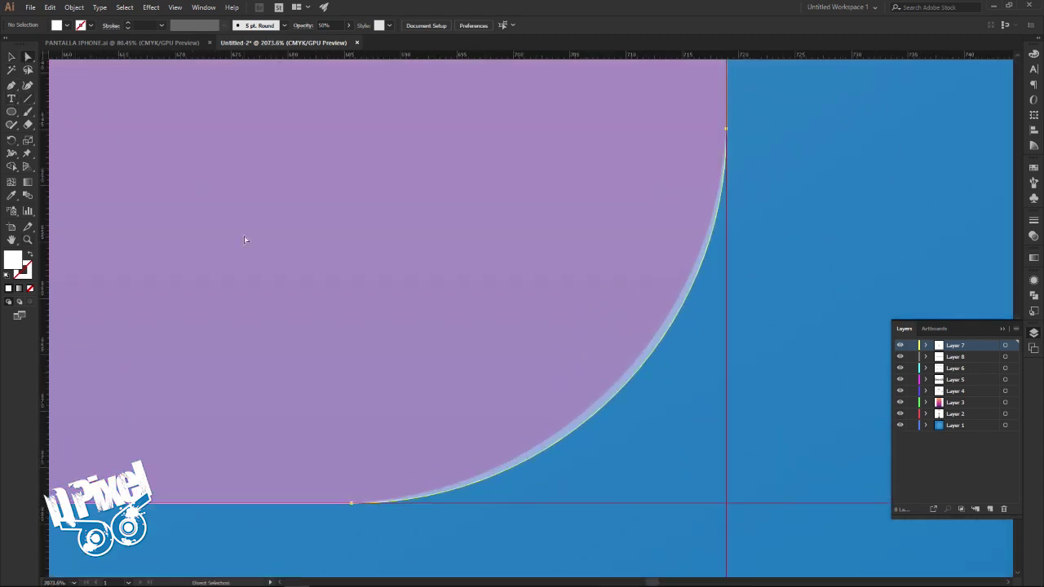
pyautogui.click(353, 130)
pyautogui.moveTo(353, 129); pyautogui.dragTo(336, 112)
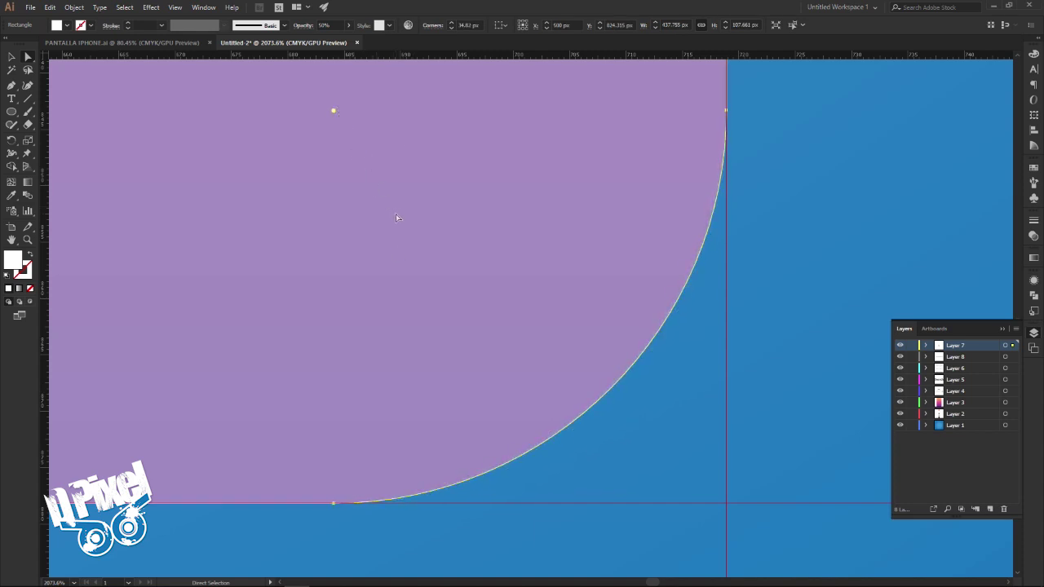
# Pan to the bottom-left corner, match its radius at 34.8 px, and zoom back out
pyautogui.moveTo(315, 311); pyautogui.dragTo(620, 319)
pyautogui.moveTo(156, 261); pyautogui.dragTo(484, 263)
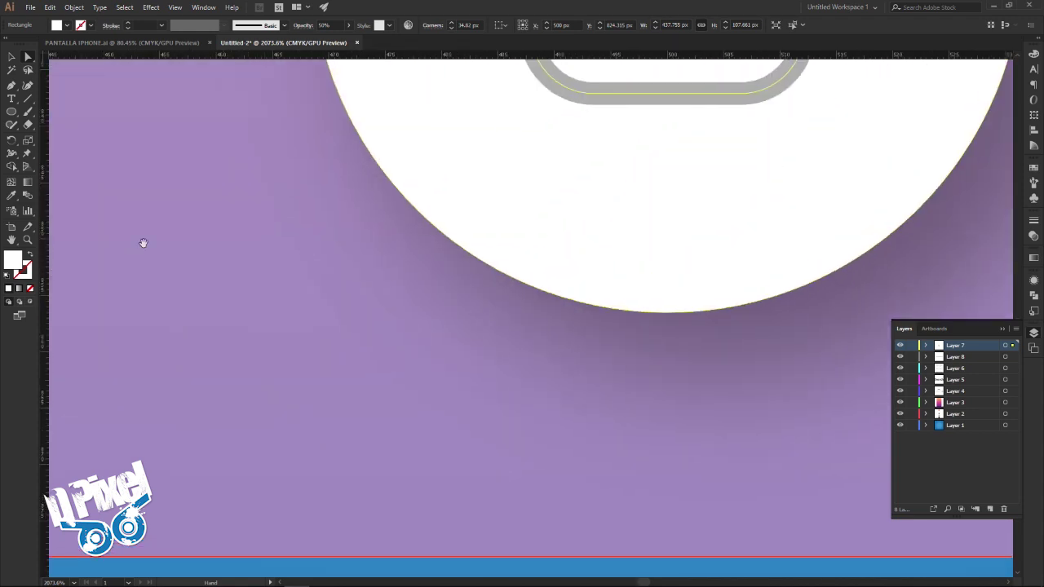
pyautogui.moveTo(145, 242); pyautogui.dragTo(448, 271)
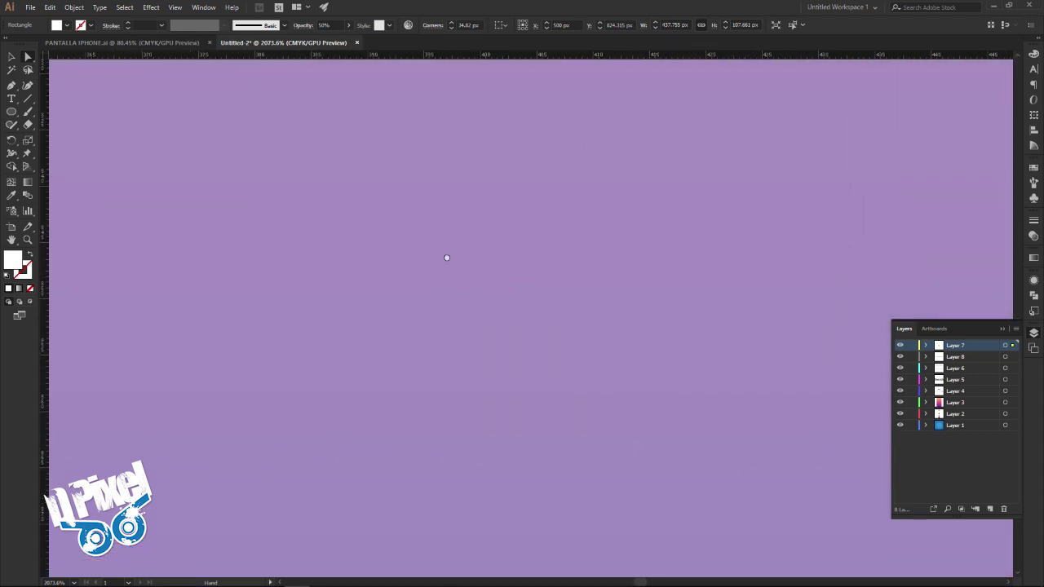
pyautogui.moveTo(122, 277)
pyautogui.mouseDown()
pyautogui.moveTo(278, 284)
pyautogui.moveTo(285, 132)
pyautogui.mouseUp()
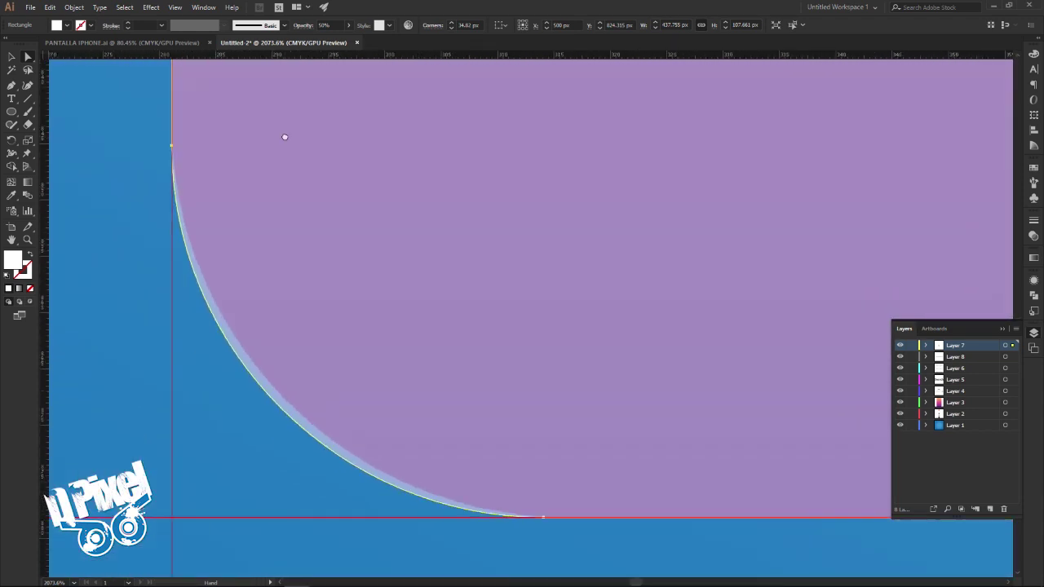
pyautogui.moveTo(544, 148); pyautogui.dragTo(565, 127)
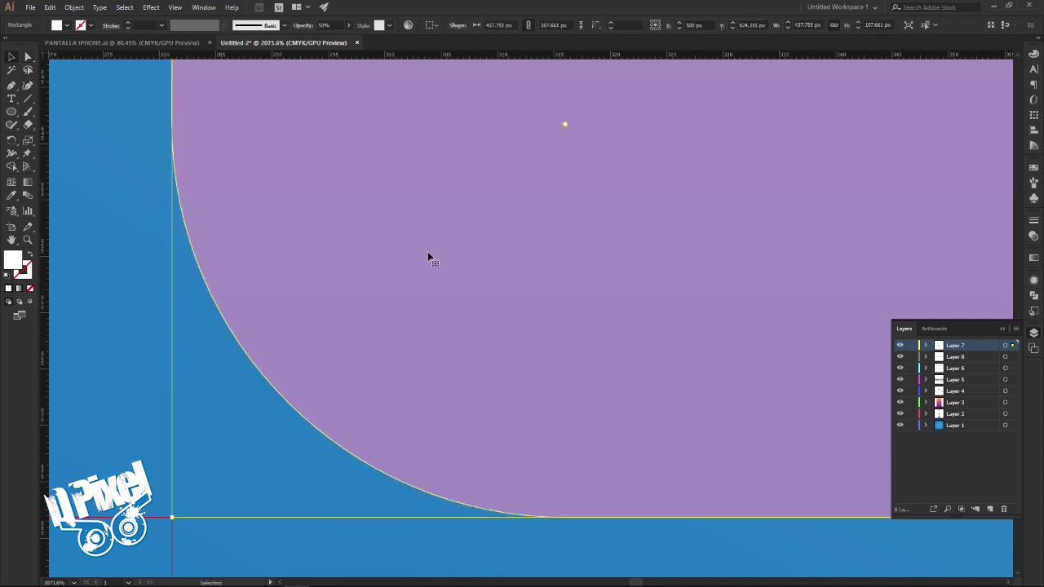
pyautogui.press('z')
pyautogui.moveTo(587, 280)
pyautogui.mouseDown()
pyautogui.moveTo(454, 275)
pyautogui.moveTo(454, 304)
pyautogui.moveTo(474, 329)
pyautogui.mouseUp()
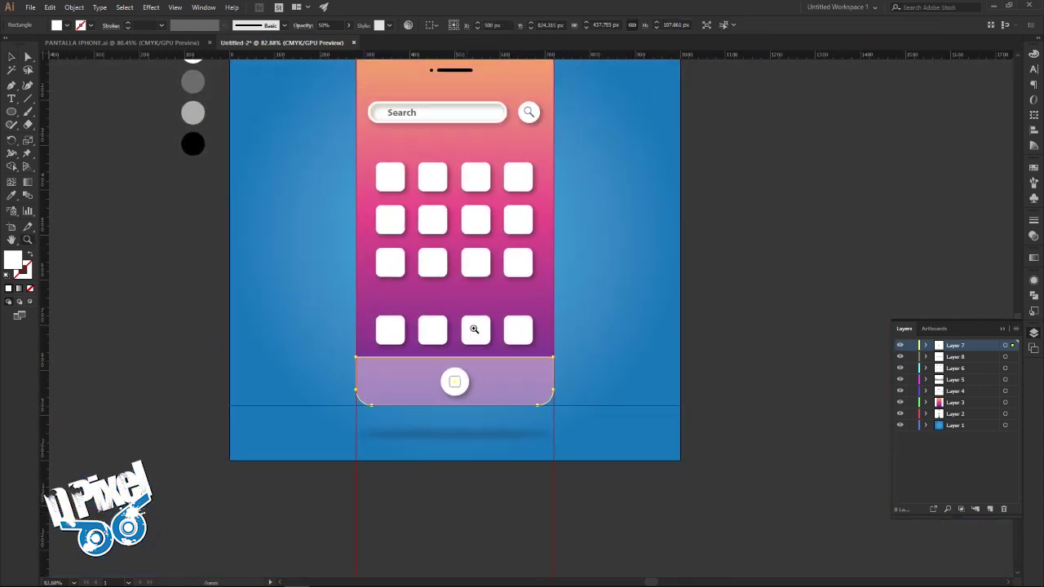
pyautogui.press('v')
pyautogui.click(719, 300)
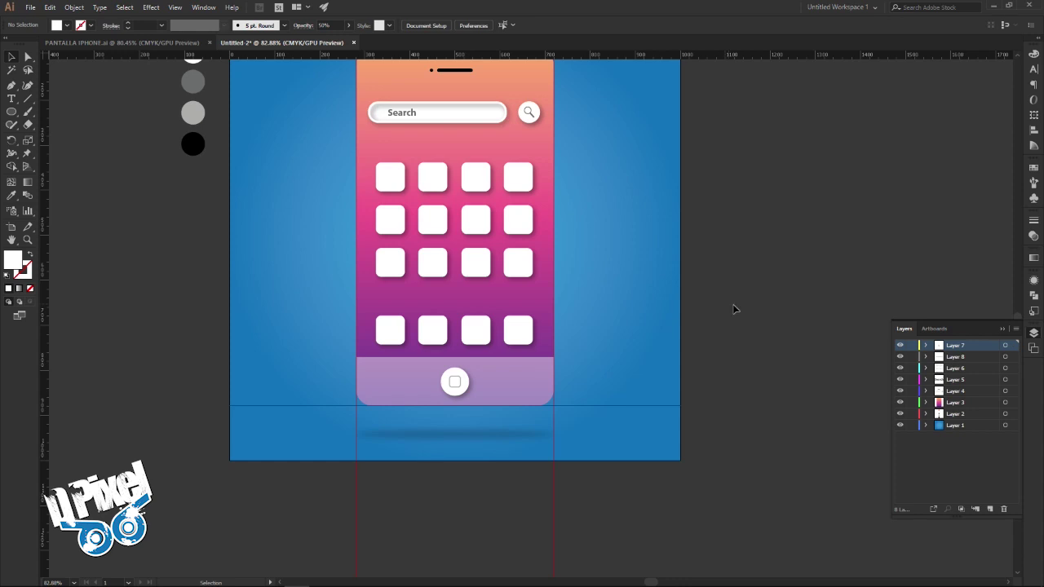
pyautogui.moveTo(752, 462); pyautogui.dragTo(744, 461)
pyautogui.click(694, 493)
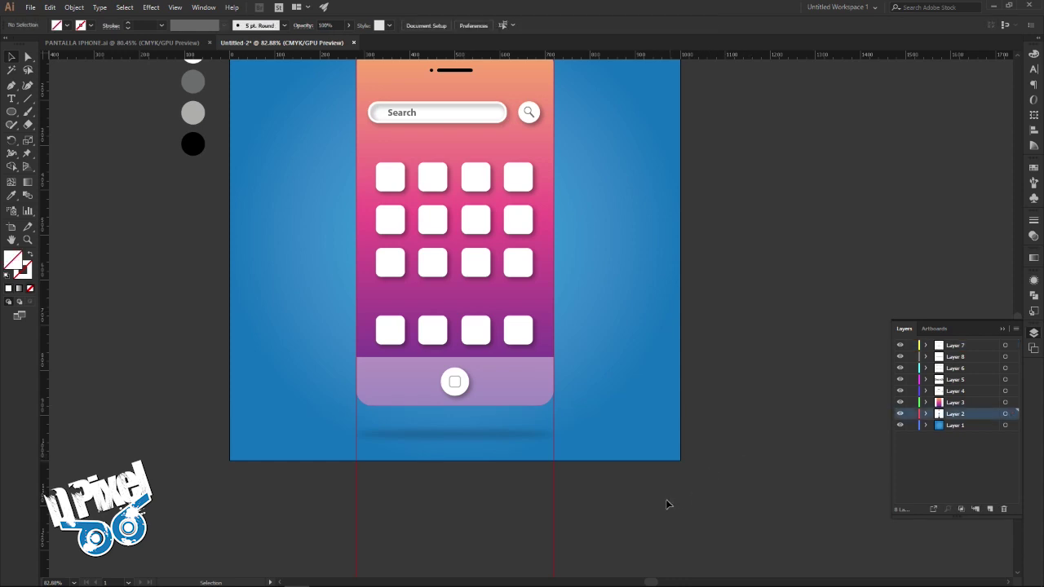
pyautogui.scroll(2, 440, 481)
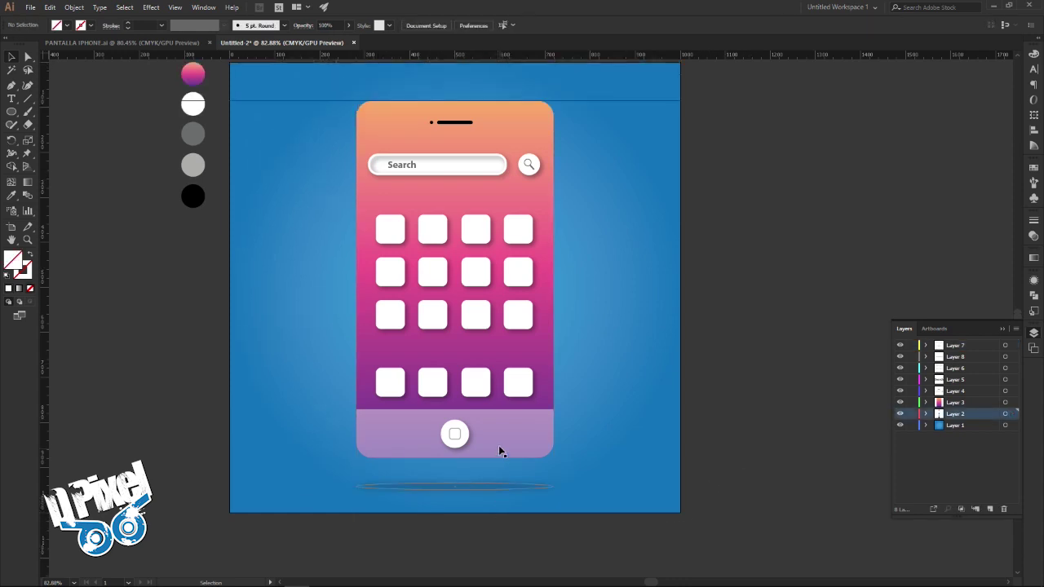
pyautogui.scroll(3, 496, 447)
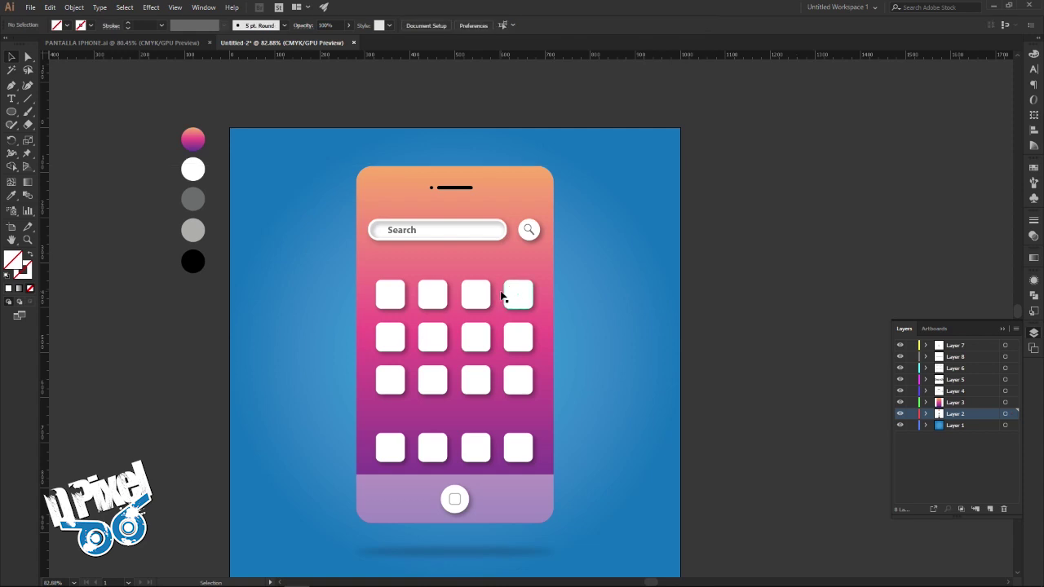
pyautogui.scroll(-2, 502, 297)
pyautogui.scroll(-2, 498, 297)
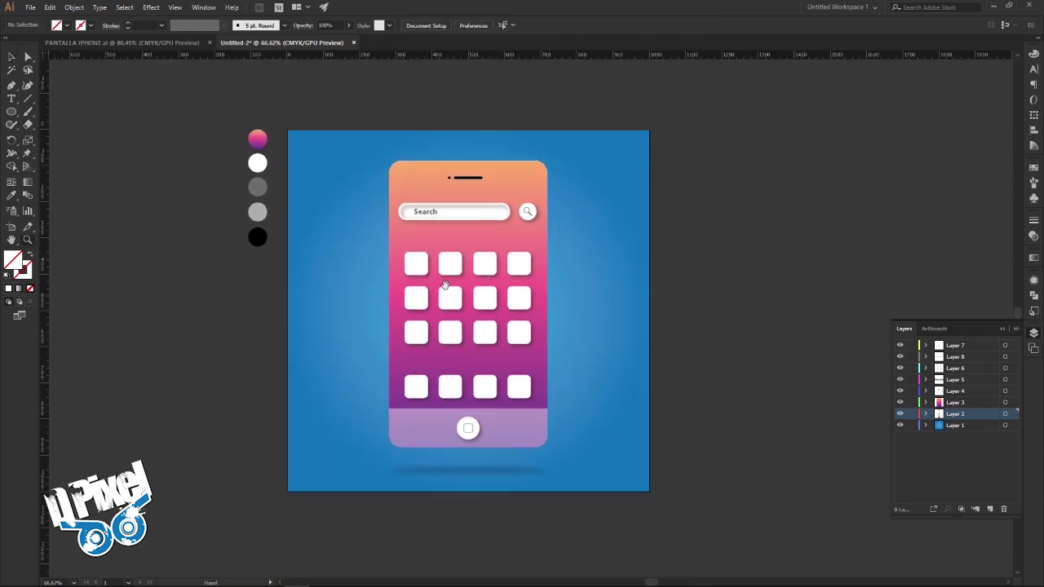
pyautogui.moveTo(444, 244)
pyautogui.mouseDown()
pyautogui.moveTo(485, 255)
pyautogui.moveTo(507, 278)
pyautogui.mouseUp()
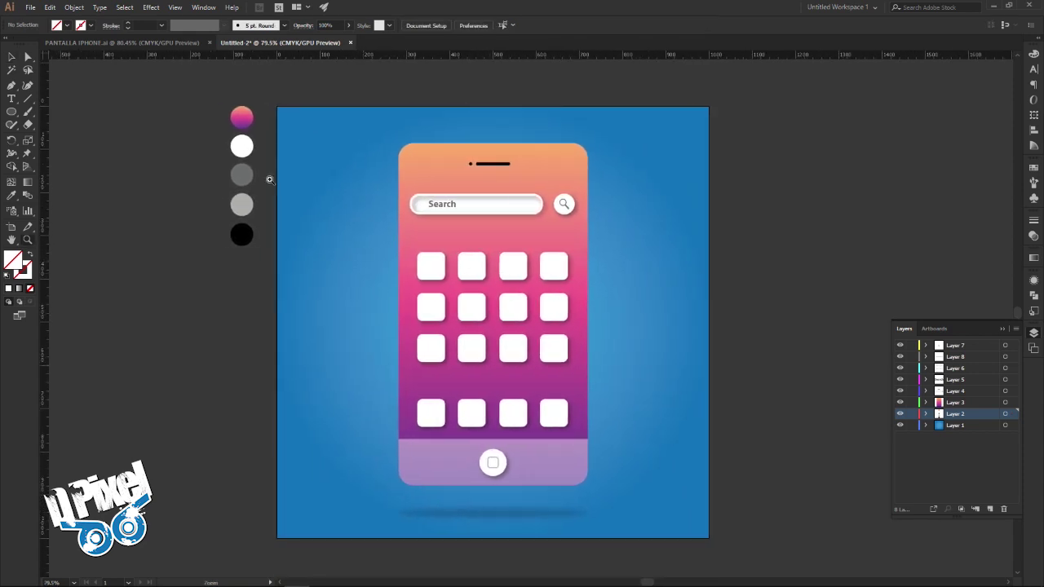
pyautogui.click(114, 42)
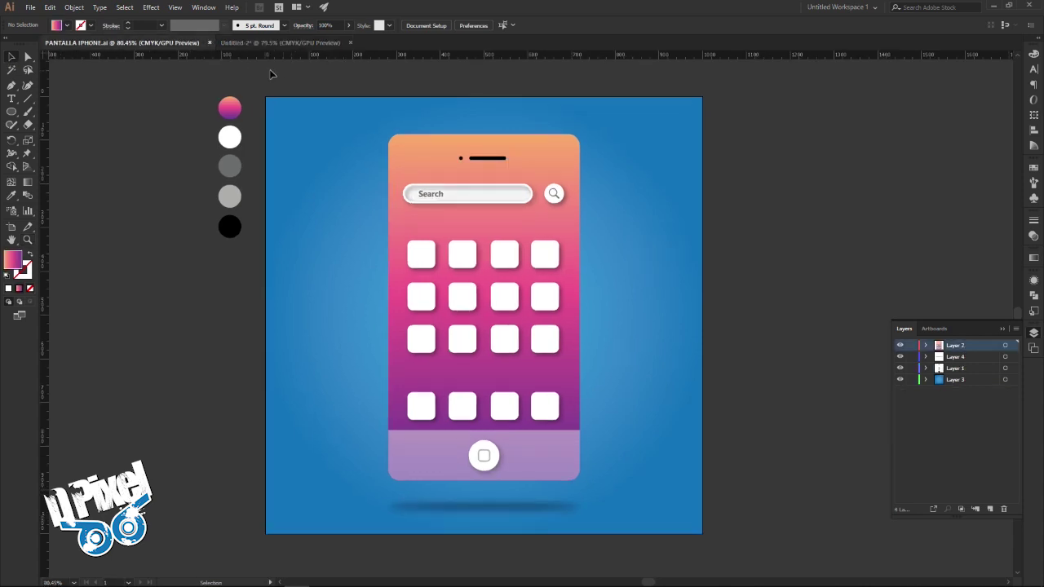
pyautogui.press('z')
pyautogui.keyDown('alt'); pyautogui.click(478, 252); pyautogui.keyUp('alt')
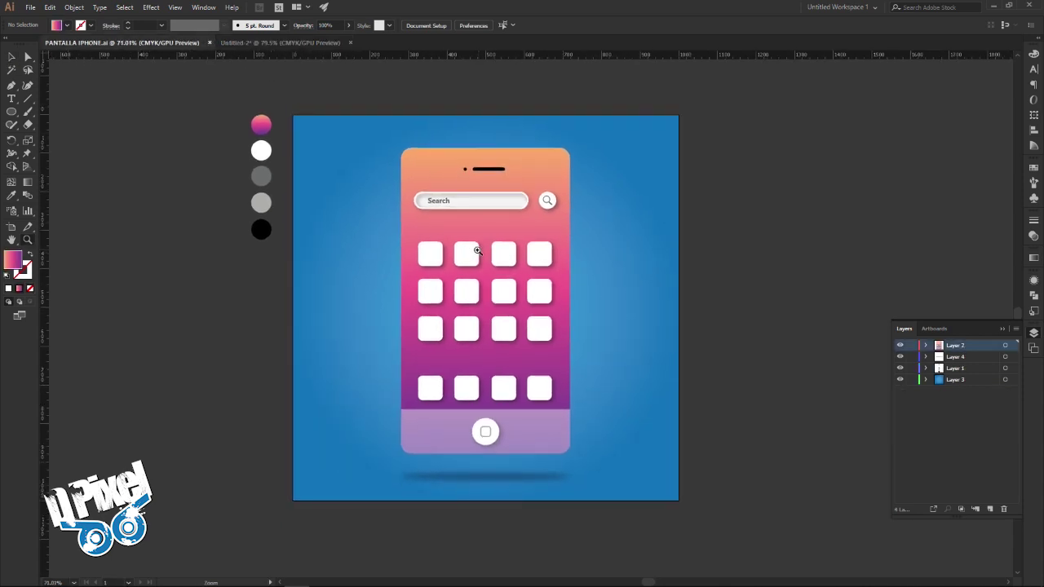
pyautogui.click(10, 57)
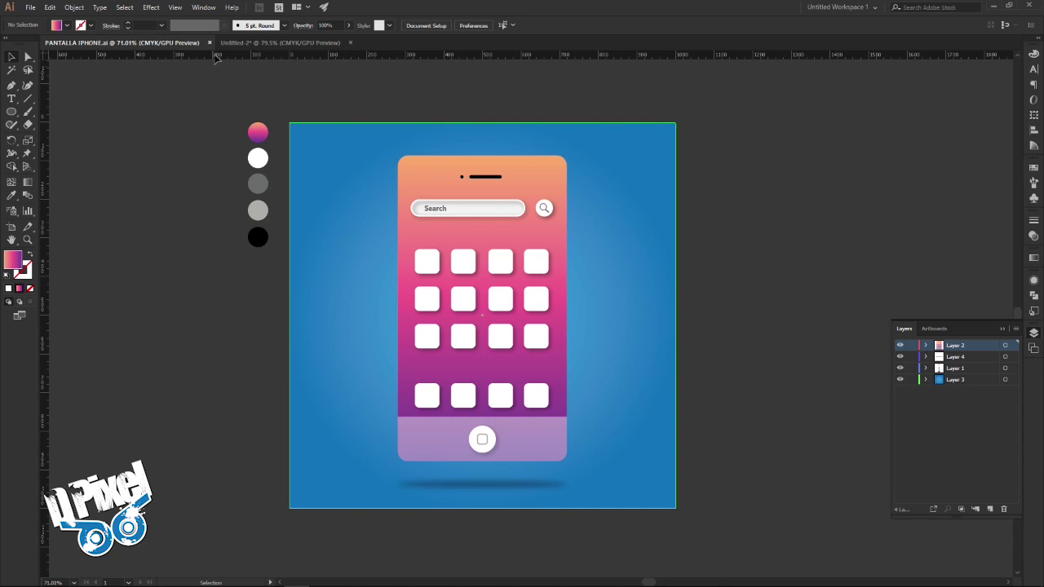
pyautogui.click(240, 45)
pyautogui.click(171, 42)
pyautogui.click(264, 42)
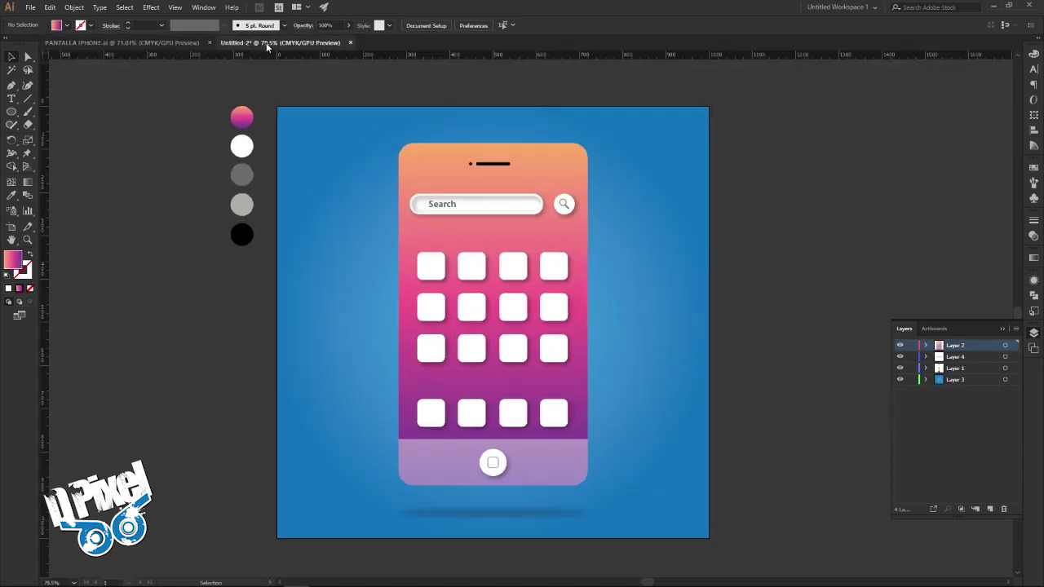
pyautogui.click(181, 41)
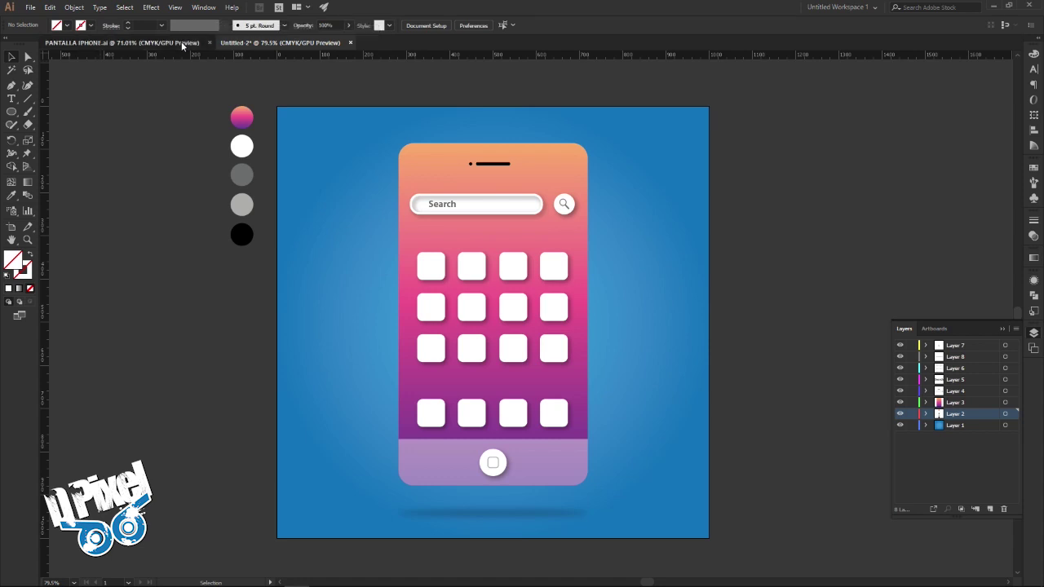
pyautogui.click(266, 42)
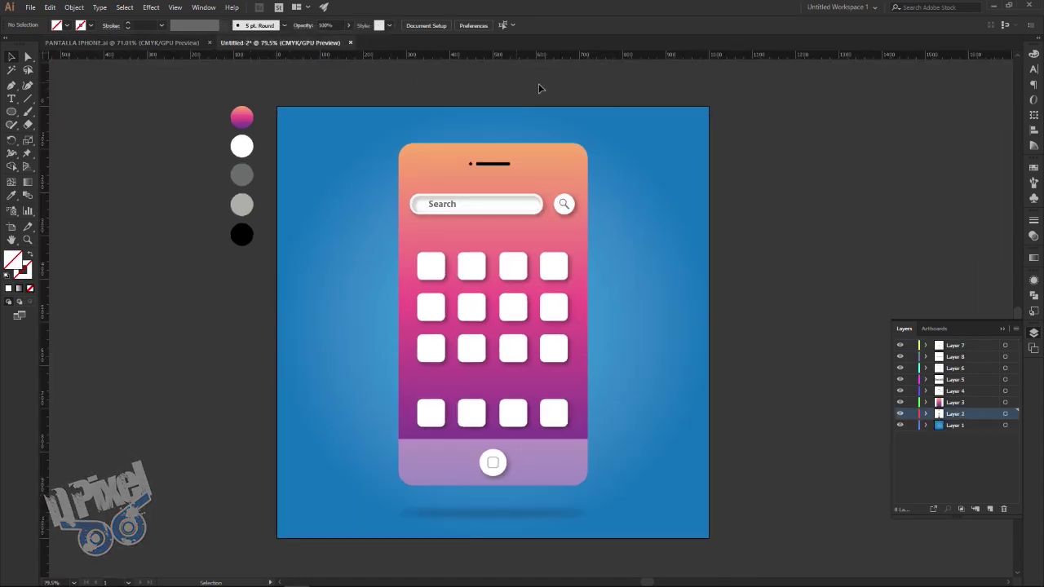